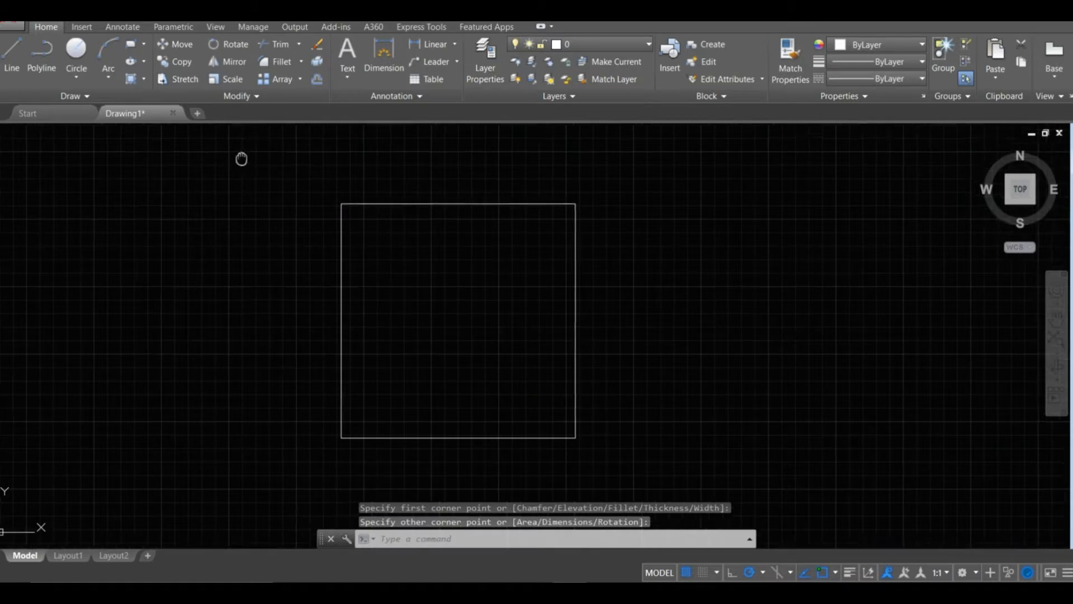
Draw both diagonals of the square with the Line command, from corner to opposite corner.
click(12, 58)
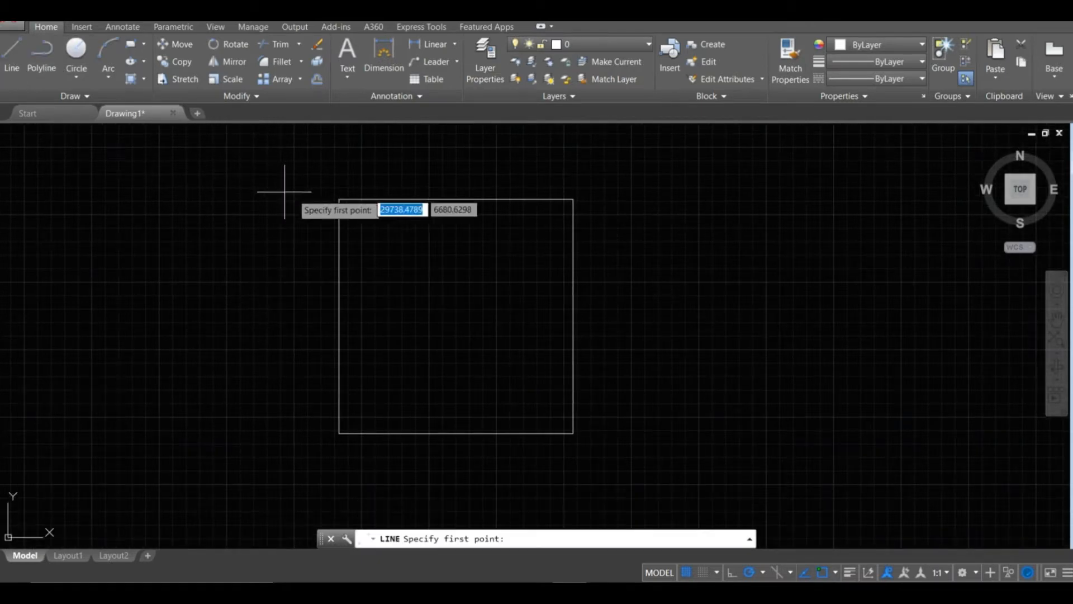
click(340, 200)
click(574, 432)
key(Escape)
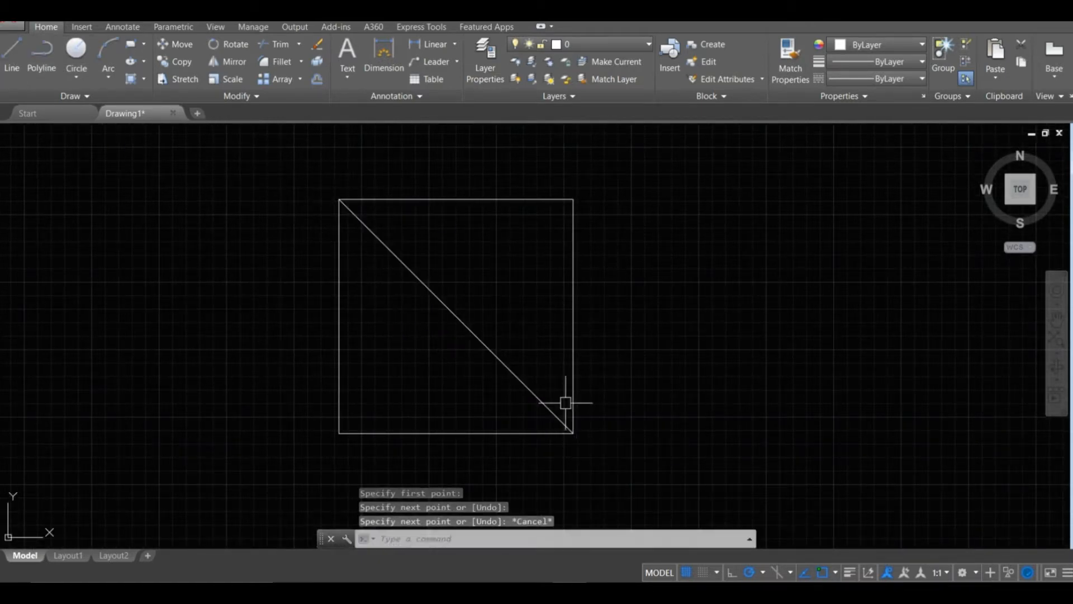
key(Return)
click(574, 199)
click(339, 433)
key(Escape)
middle_drag(469, 424, 400, 376)
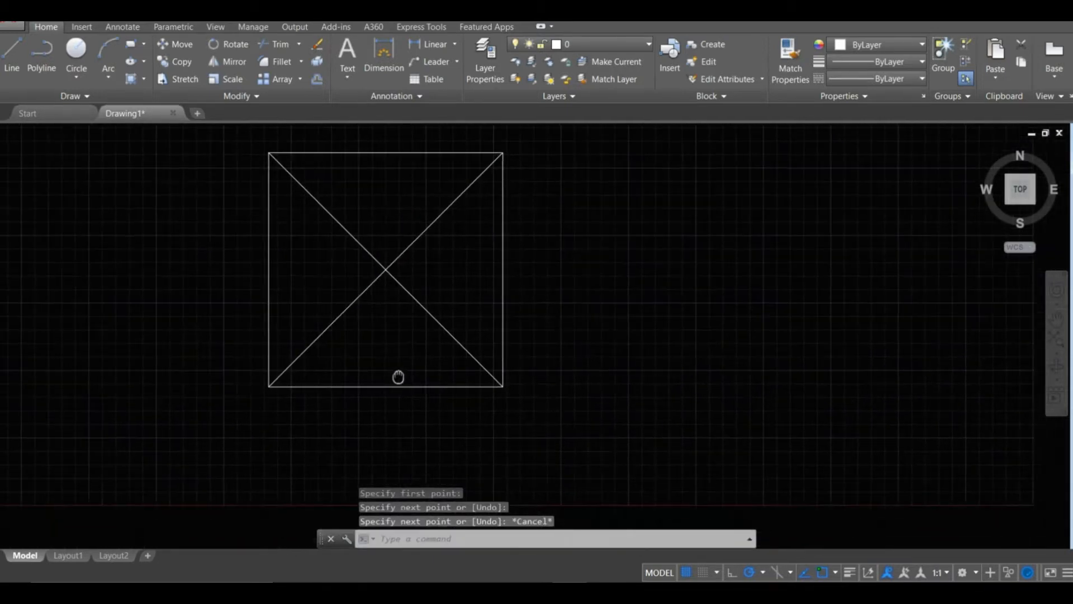
Draw two circles centred on the square's lower-right corner, one through the diagonals' intersection and one through the bottom edge's midpoint.
click(84, 57)
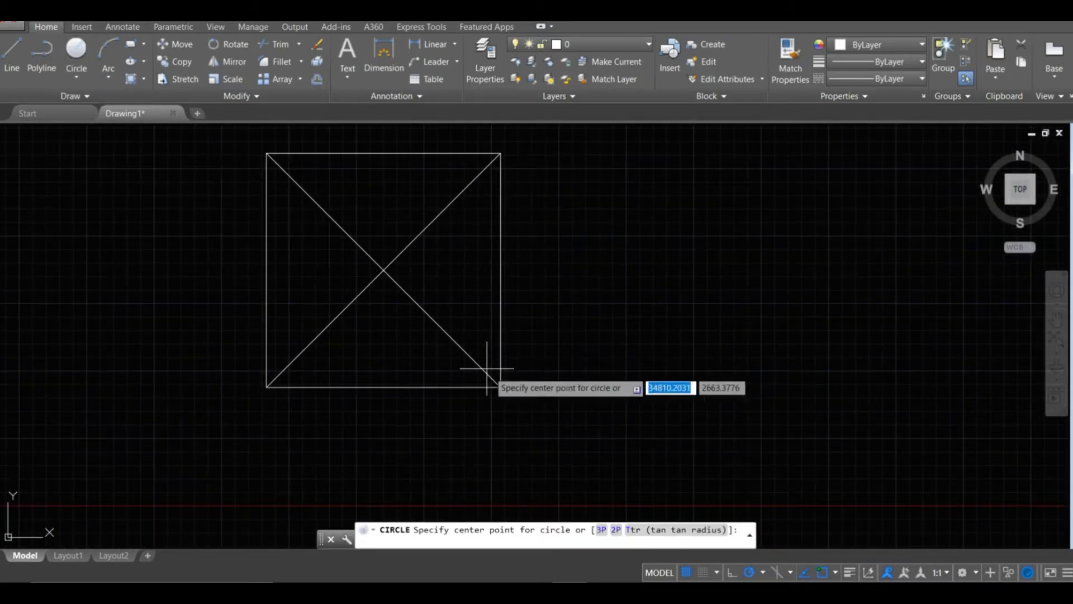
click(499, 386)
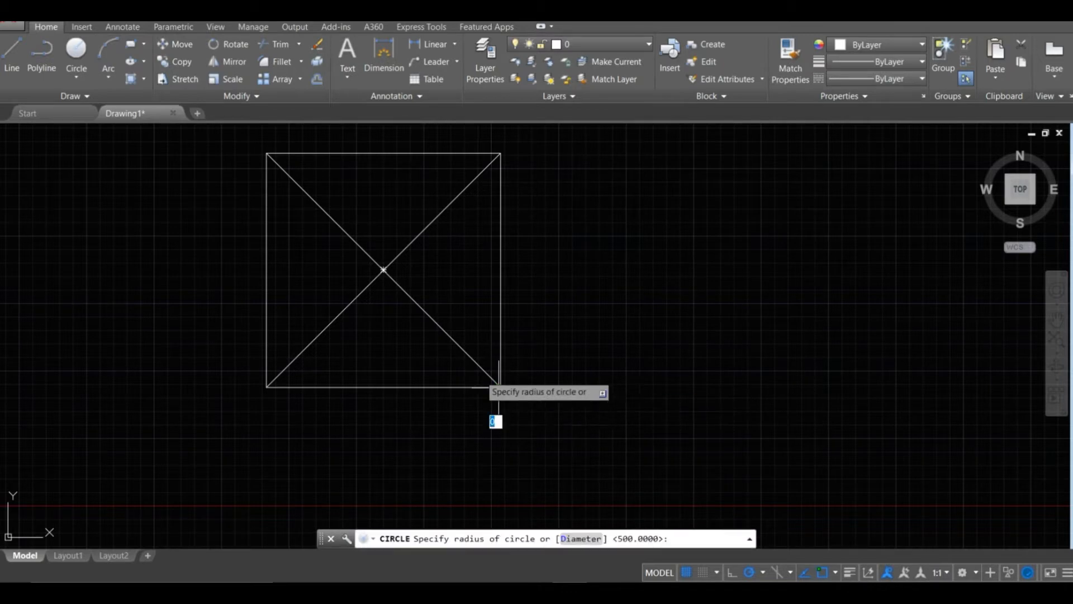
click(384, 270)
click(78, 56)
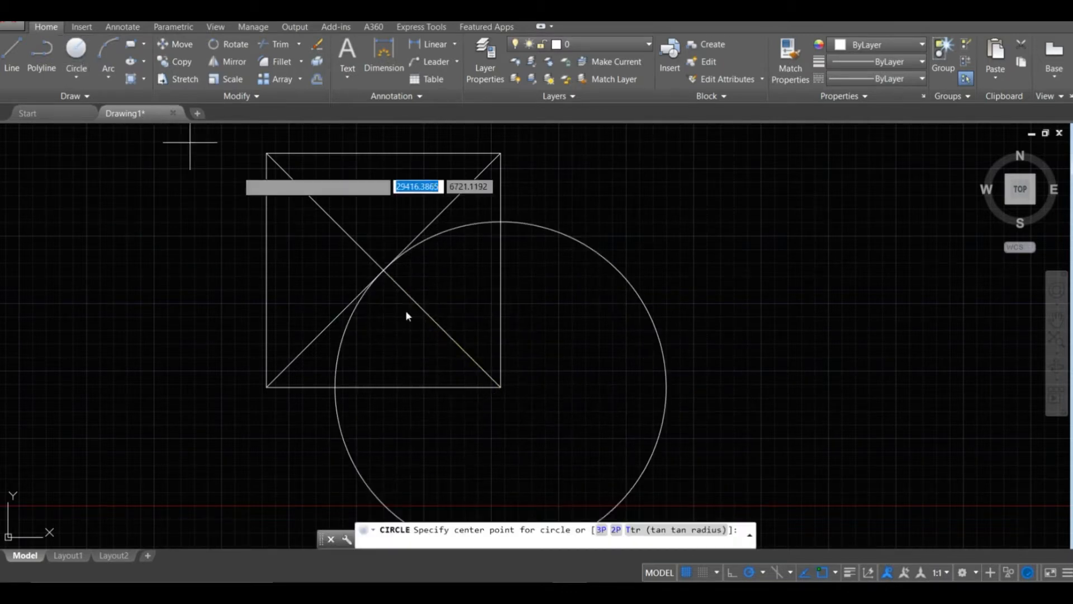
click(500, 386)
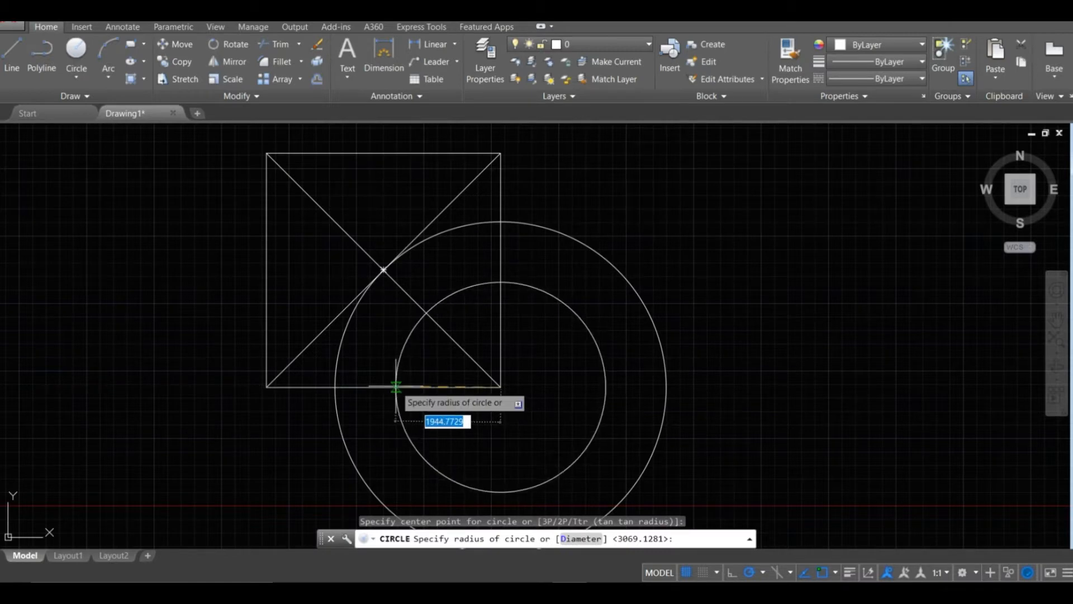
click(383, 386)
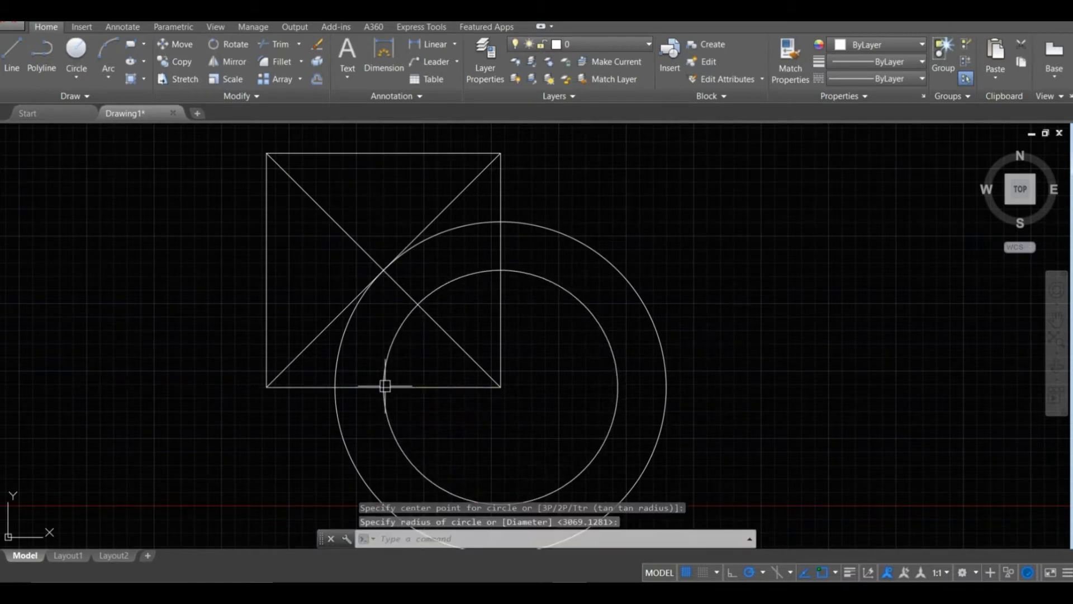
mouse_move(434, 362)
middle_down()
mouse_move(433, 375)
mouse_move(453, 367)
middle_up()
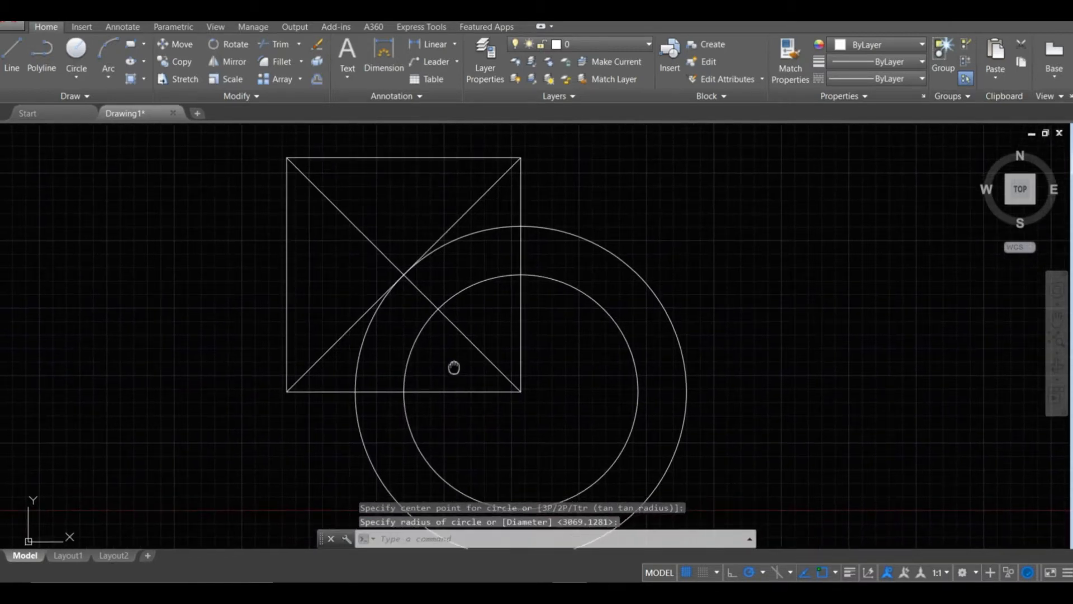
With polar tracking at 23° increments, draw a line from the circles' centre at 113°, about 5353 units long, past the square's top edge.
click(21, 51)
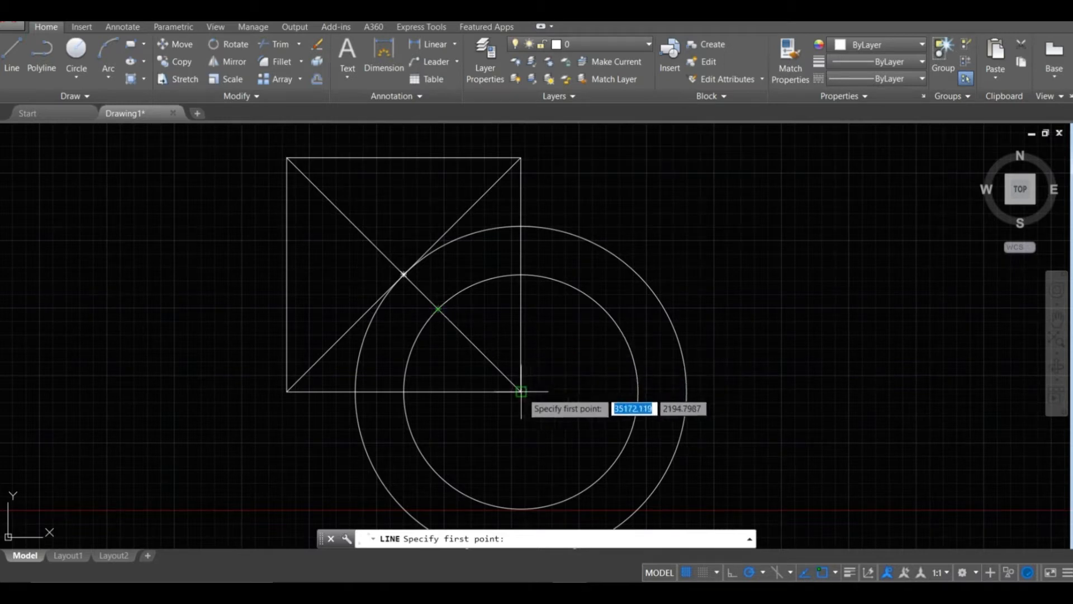
click(762, 573)
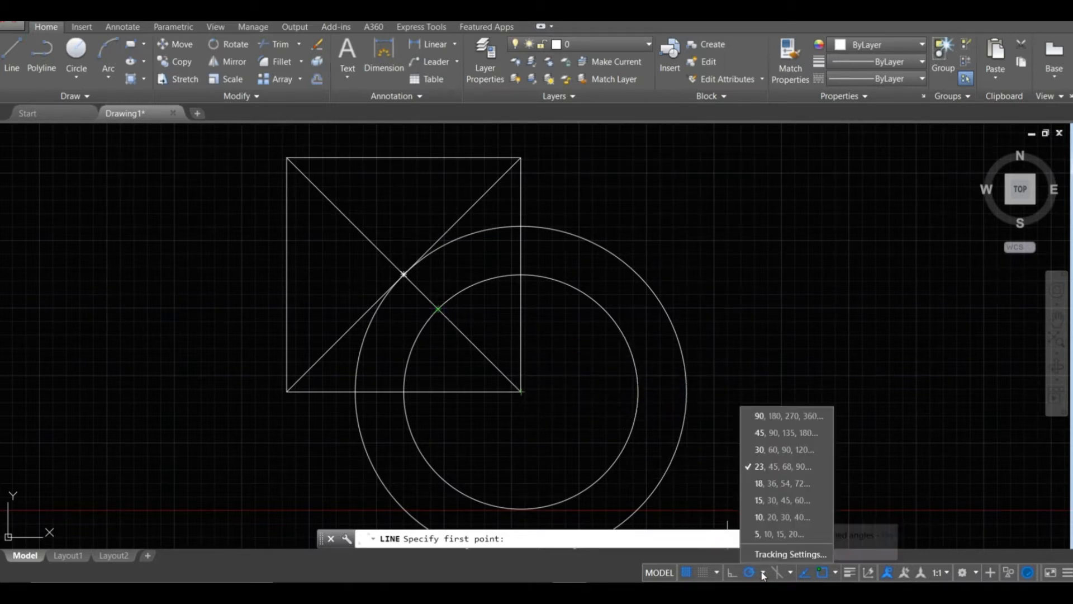
click(766, 471)
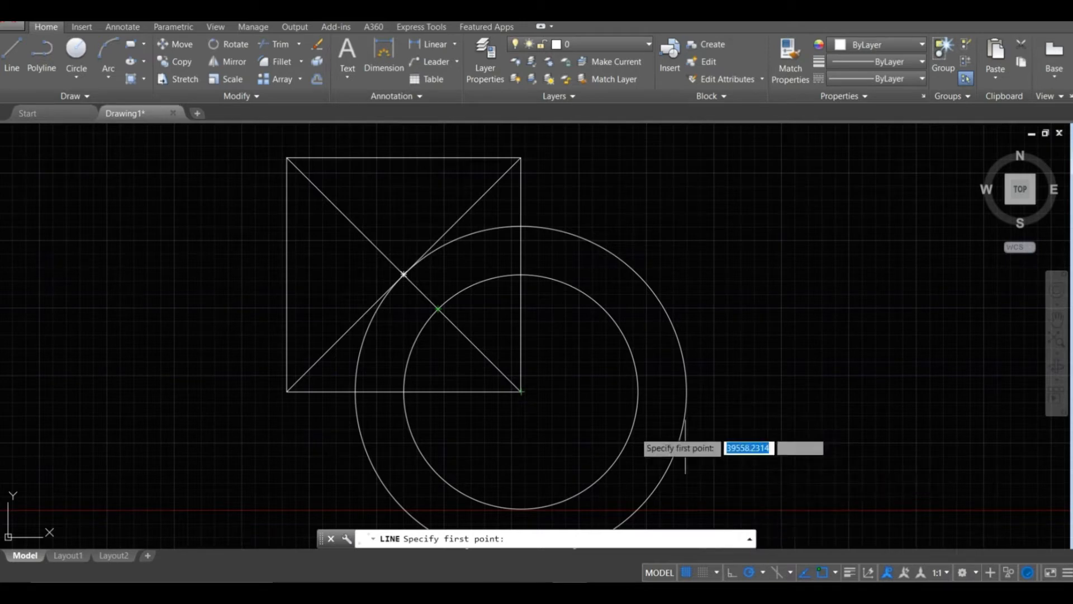
click(520, 391)
middle_drag(434, 201, 488, 327)
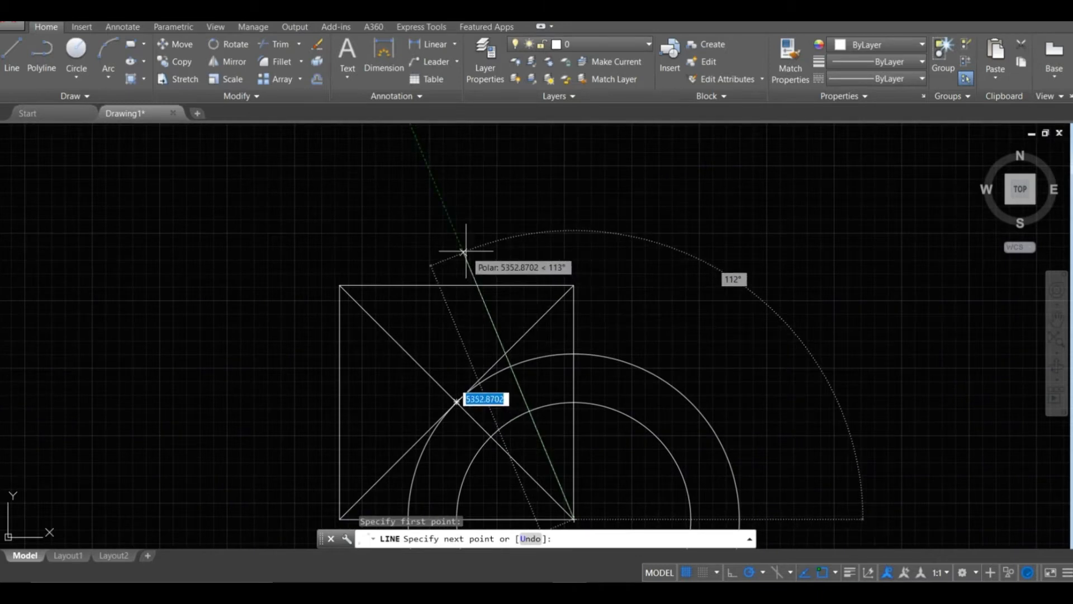
click(463, 252)
middle_drag(474, 421, 510, 328)
key(Escape)
Draw a second polar-tracked line from the circles' centre up and left, ending past the square's left edge.
key(space)
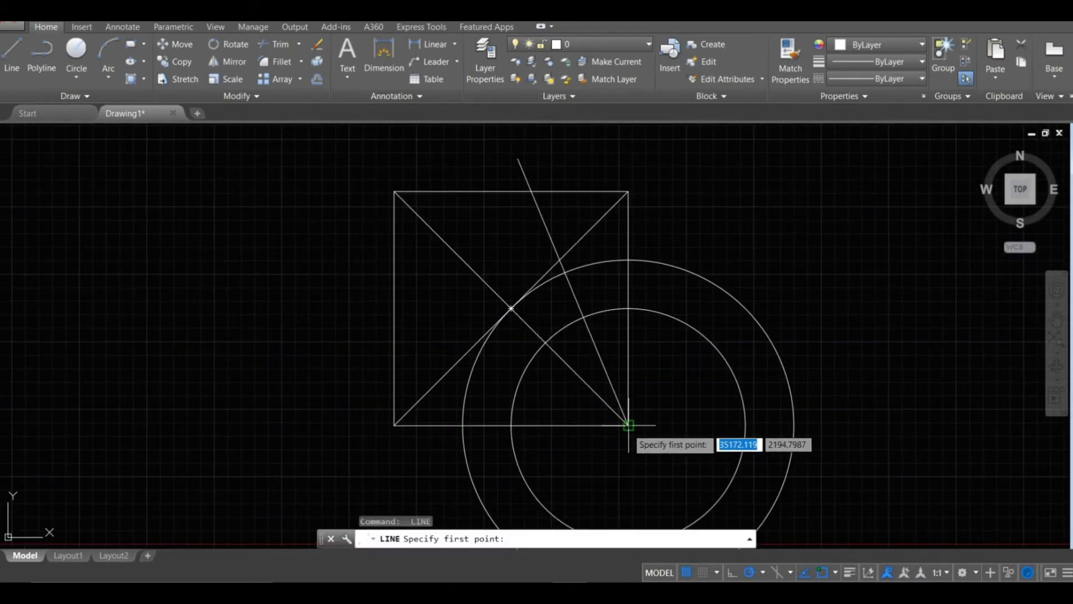
click(628, 425)
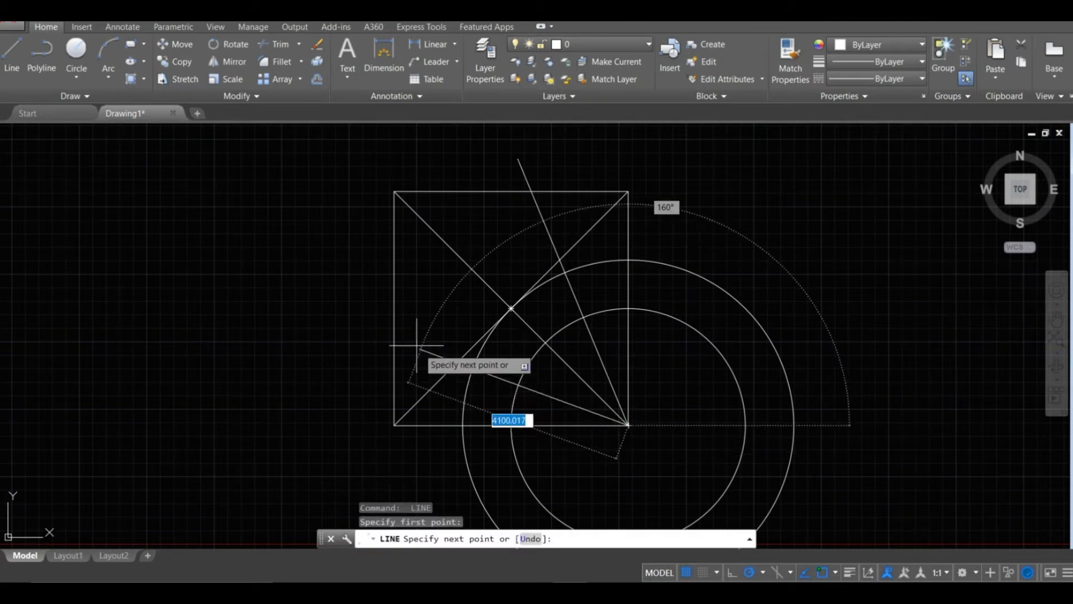
click(353, 312)
key(Escape)
middle_drag(304, 142, 130, 133)
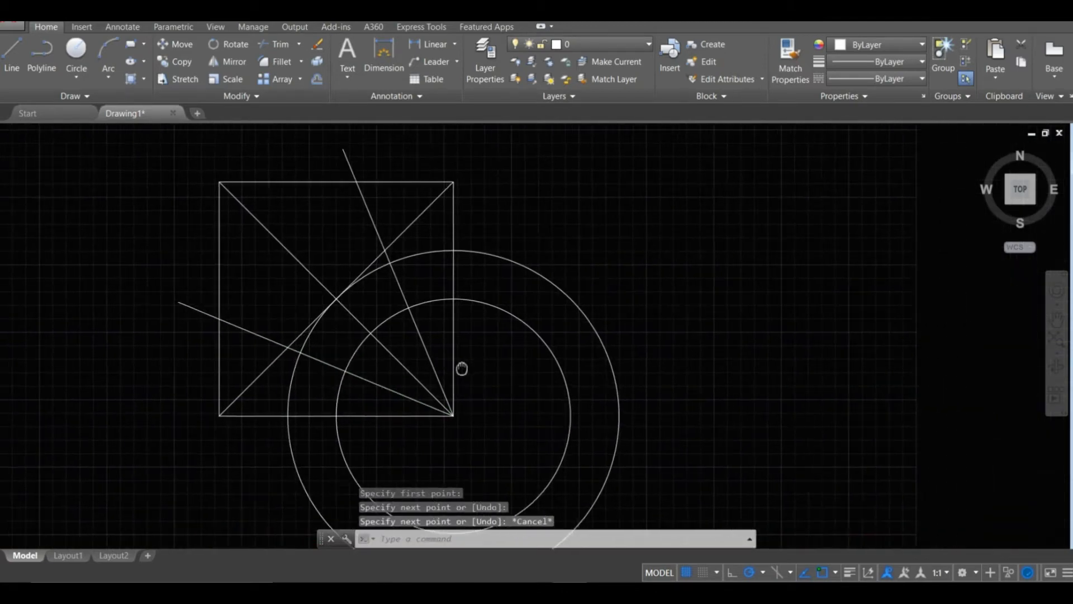
Draw a vertical line from the intersection of the inner circle and the 113° line down to the square's bottom edge.
key(space)
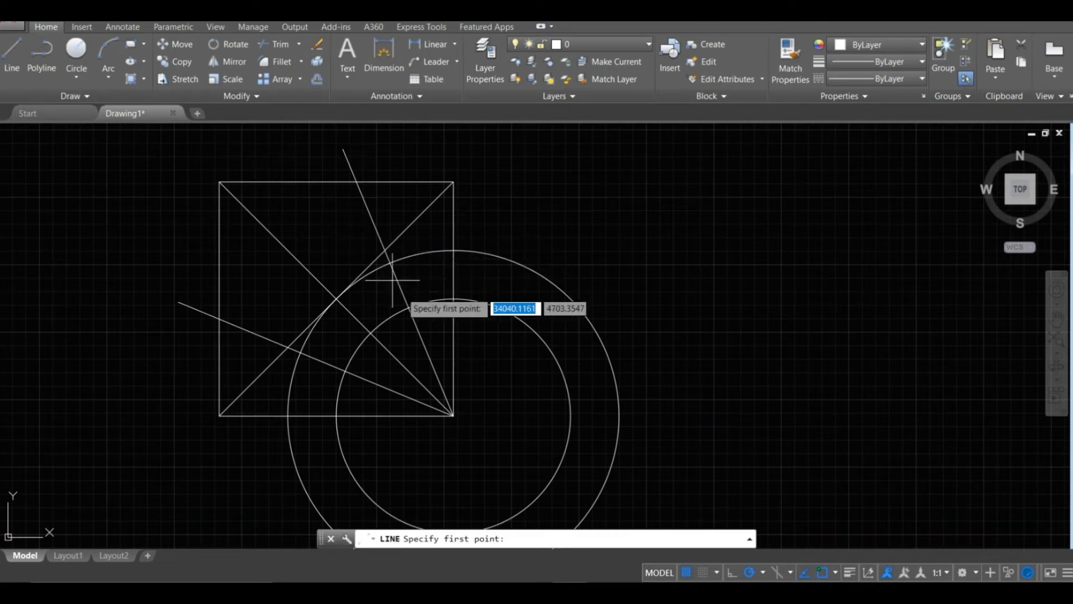
click(409, 307)
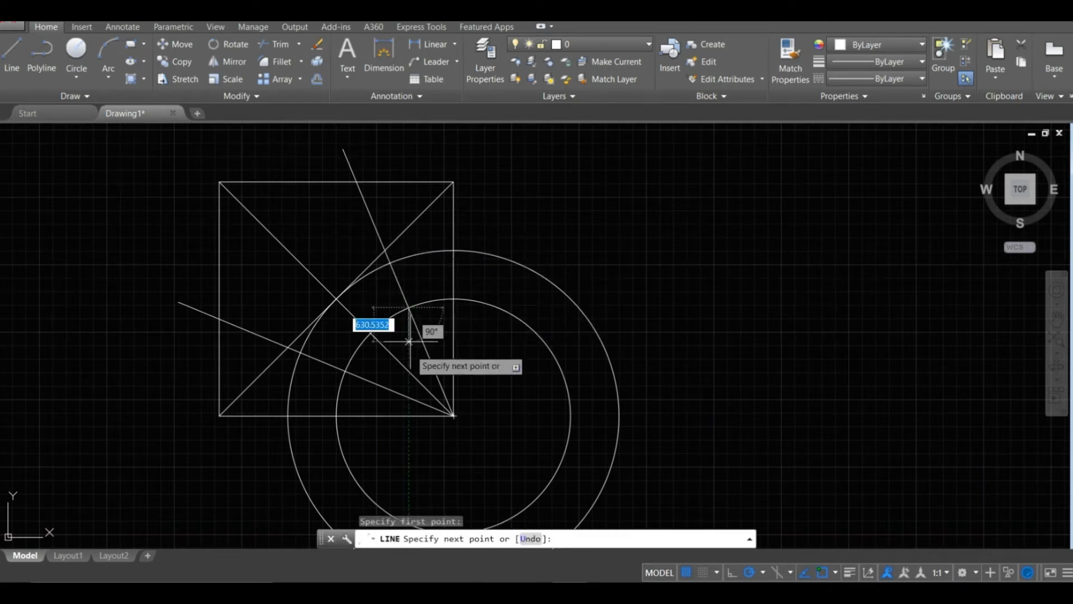
click(409, 416)
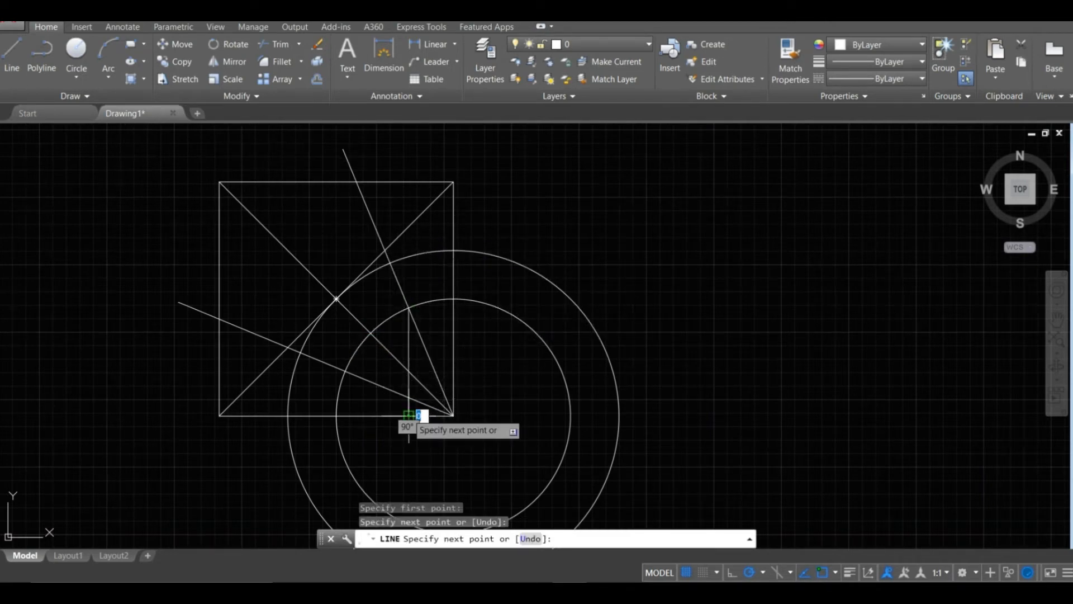
key(Escape)
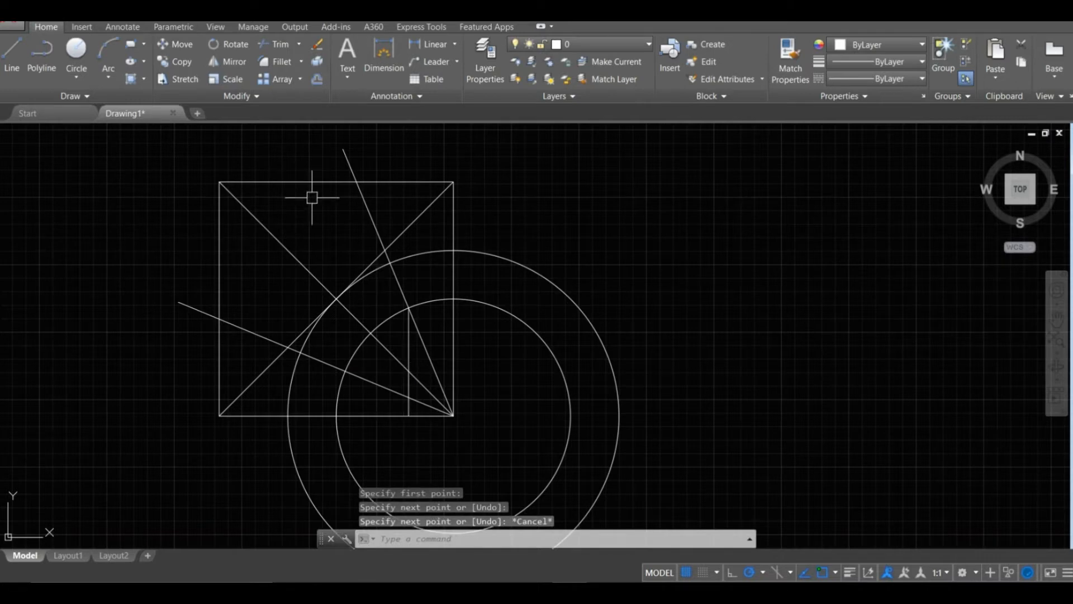
Draw a 45° line down and right from the inner circle's intersection with the 113° line, ending just below the bottom edge's level.
click(12, 66)
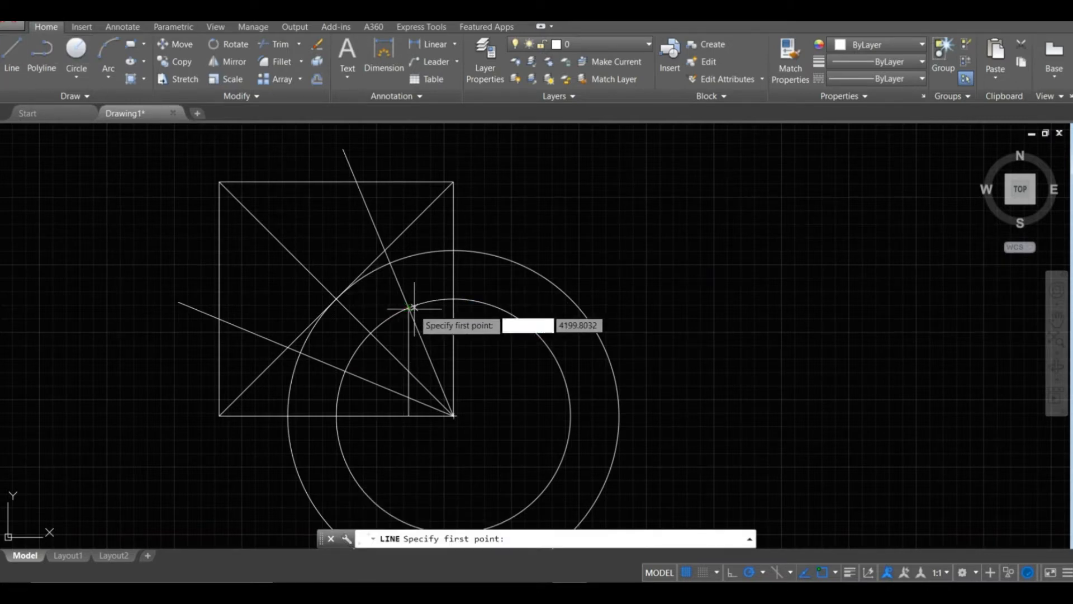
click(408, 307)
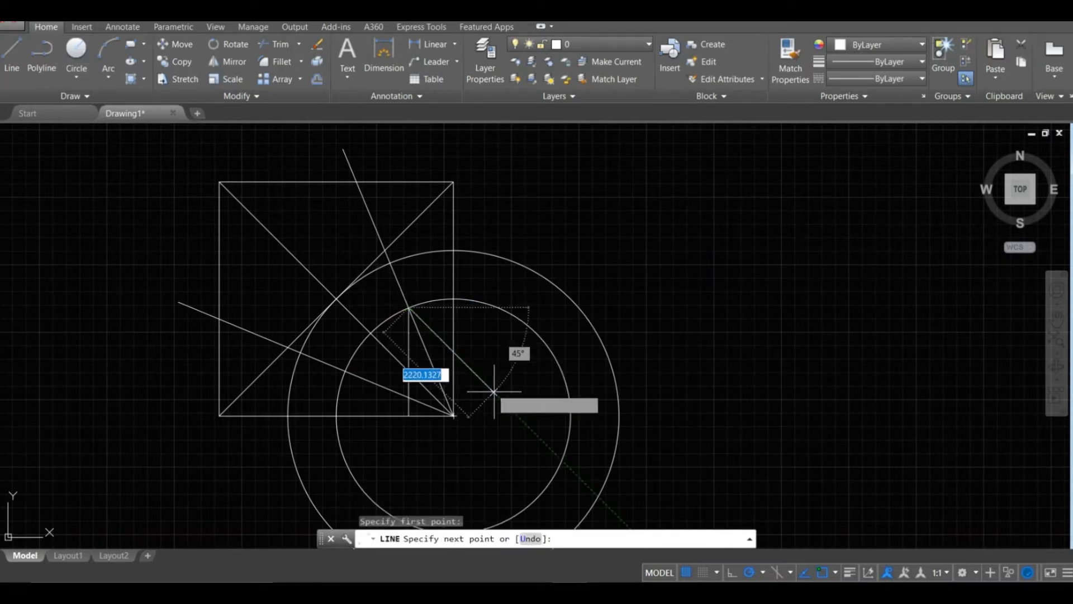
click(517, 417)
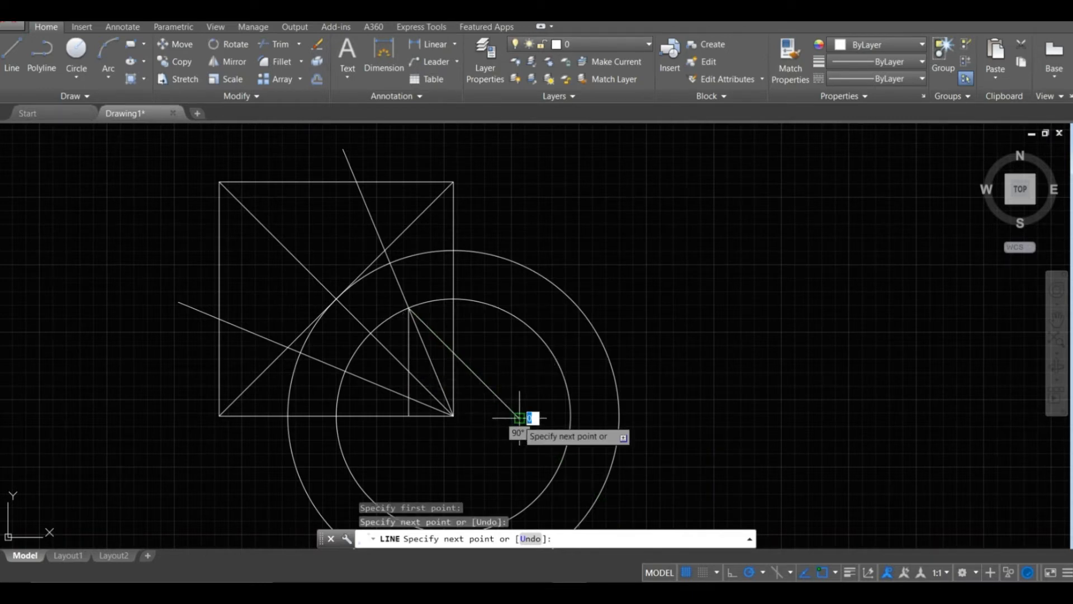
key(Escape)
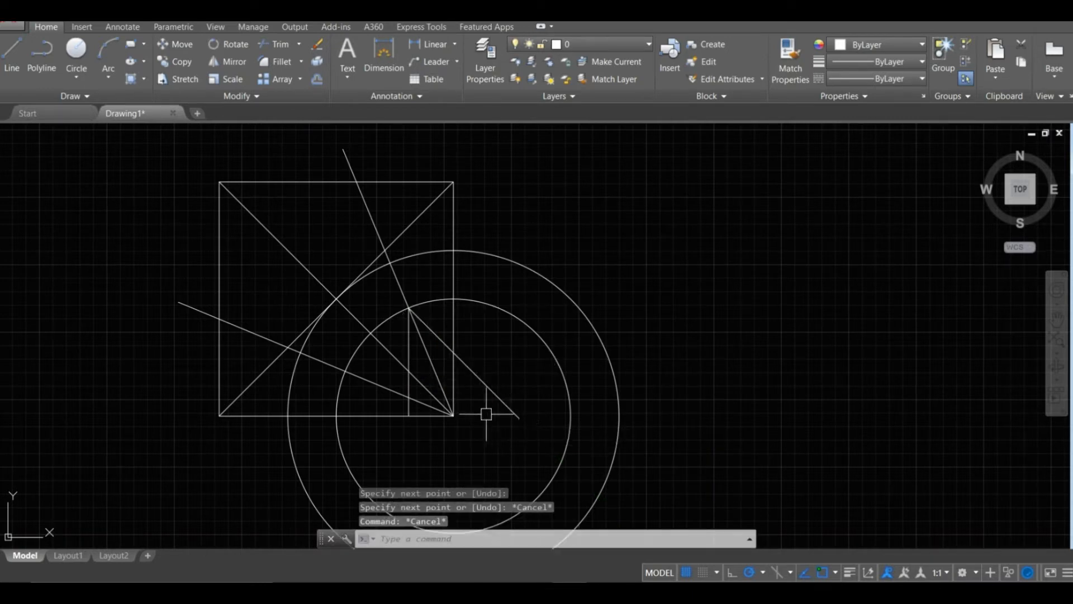
Draw a horizontal line rightward from the inner circle's intersection with the shallow ray, ending inside that circle beyond the square's right edge.
key(space)
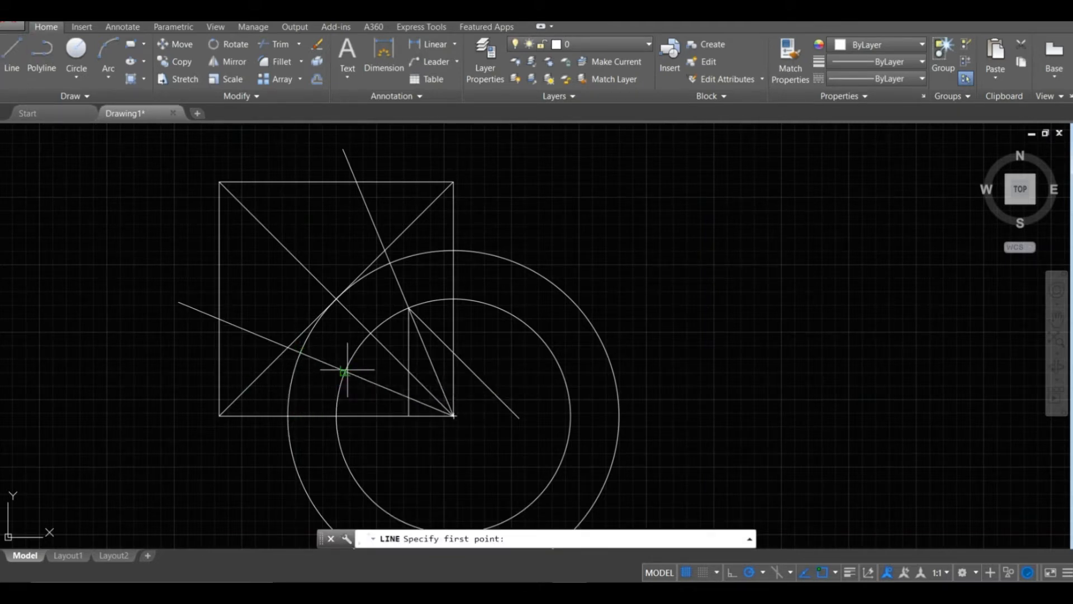
click(345, 370)
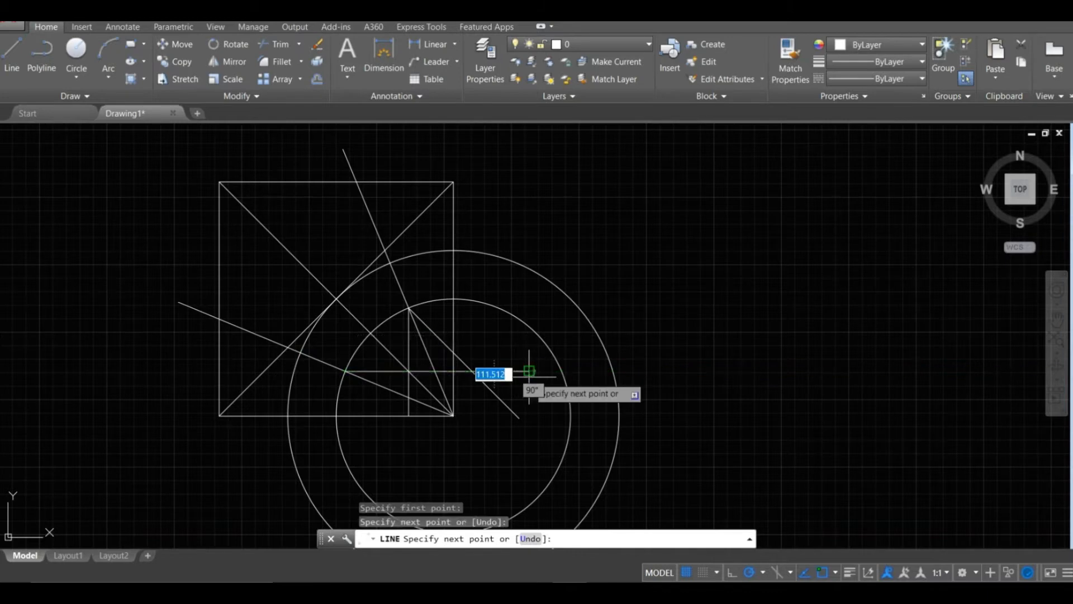
click(529, 370)
key(Escape)
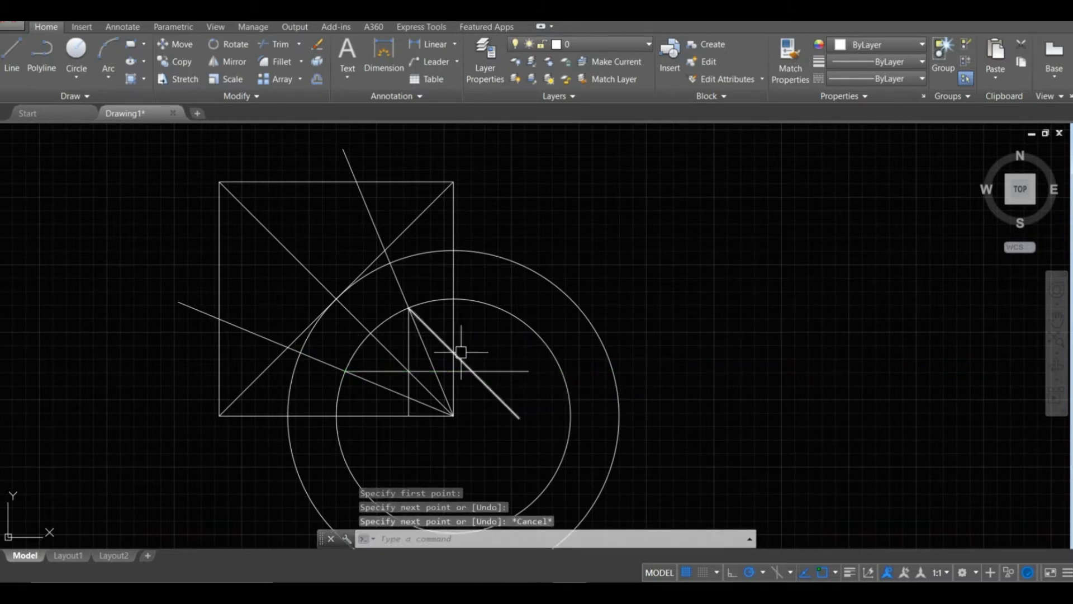
Mirror the horizontal line about the 113° line through the circles' centre, keeping the source line.
click(495, 369)
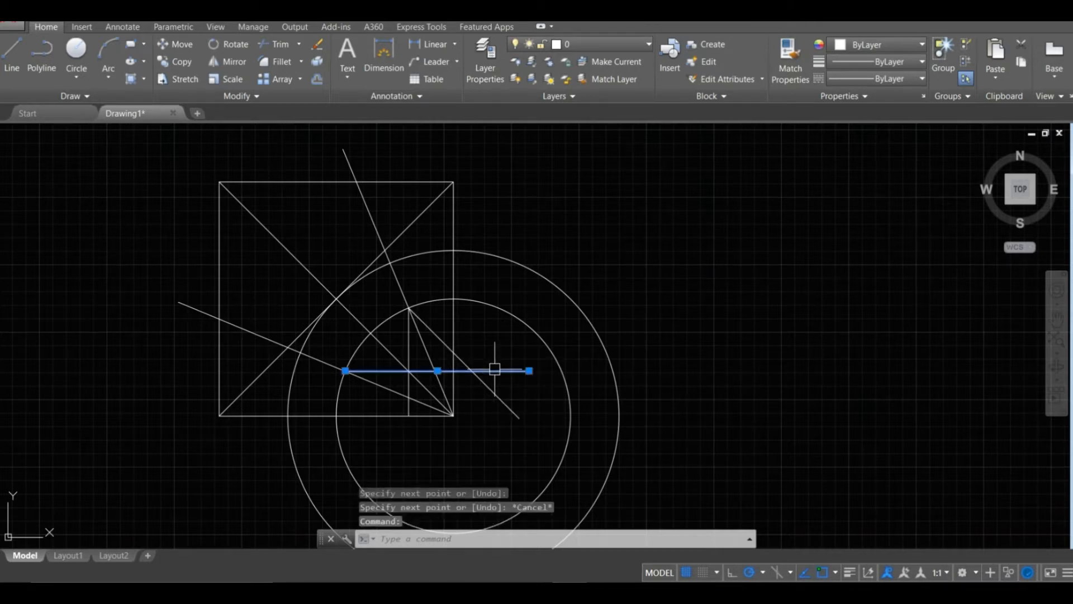
click(225, 65)
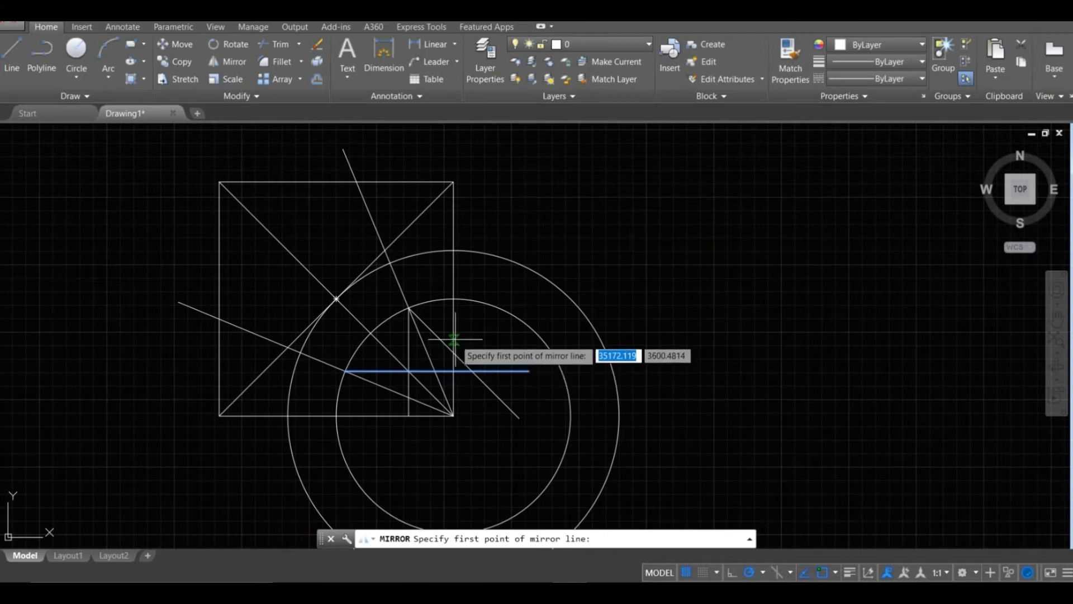
click(454, 415)
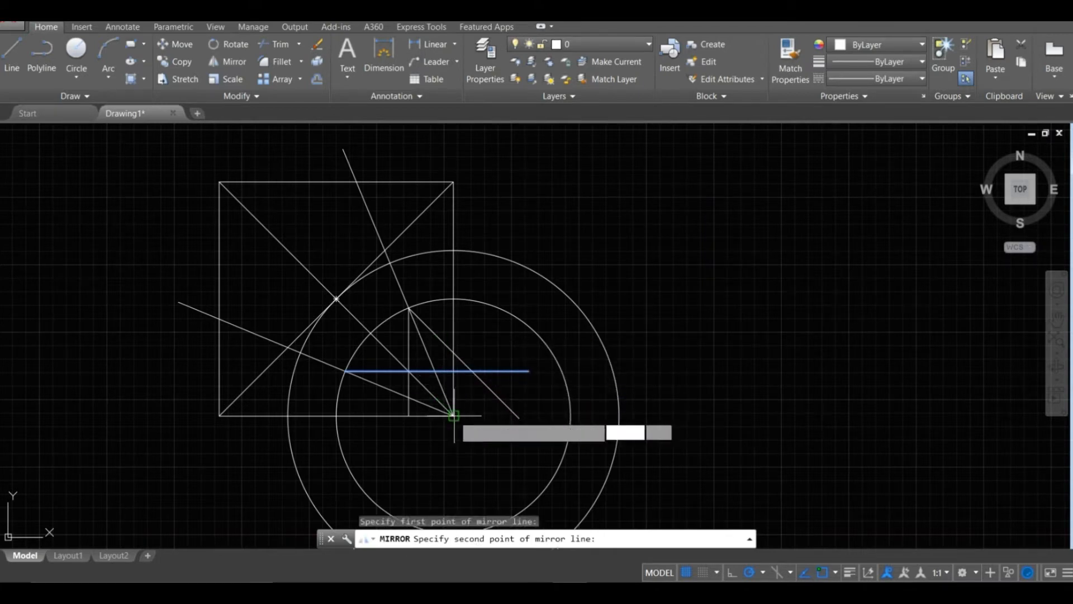
click(409, 307)
click(437, 358)
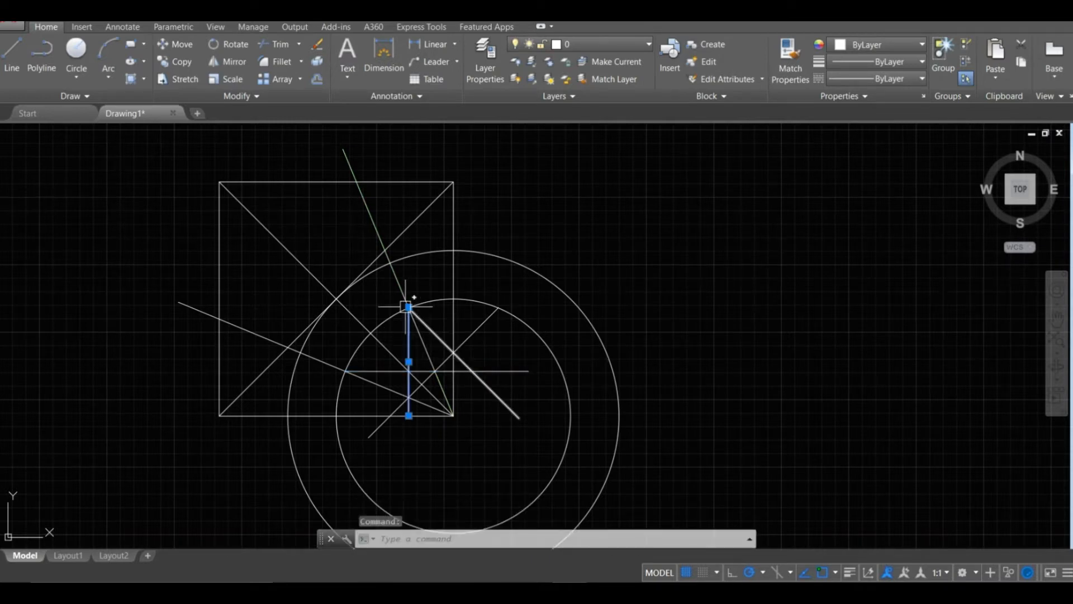
Stretch the upper end of the short vertical line straight up to just below the square's top edge.
click(409, 307)
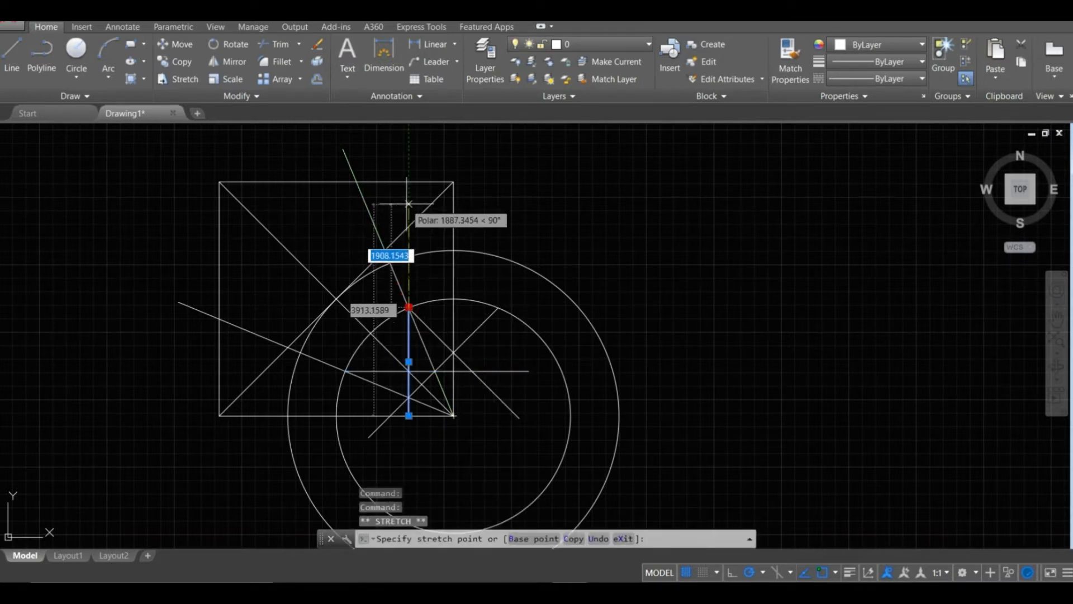
click(409, 201)
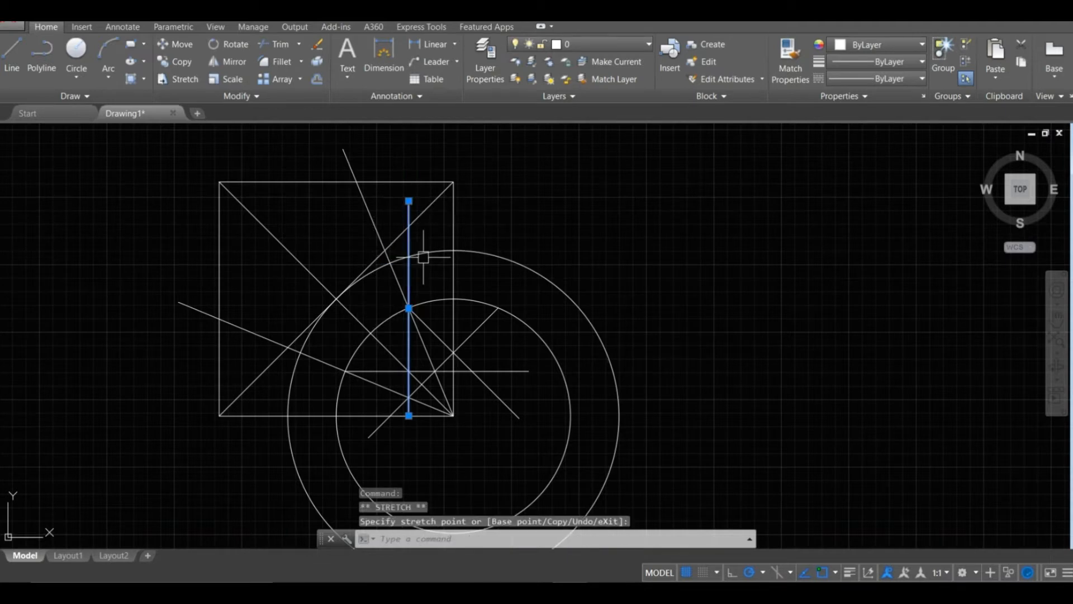
key(Escape)
Stretch the upper end of the descending 45° line up and left at 135°, making it about 4791 units long.
click(442, 339)
click(408, 308)
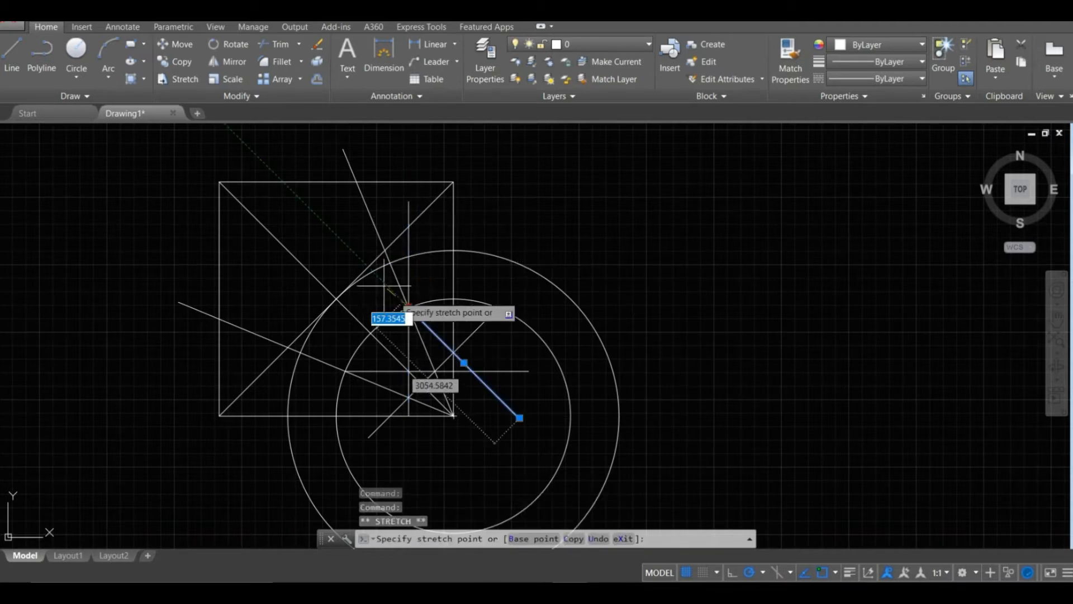
click(336, 236)
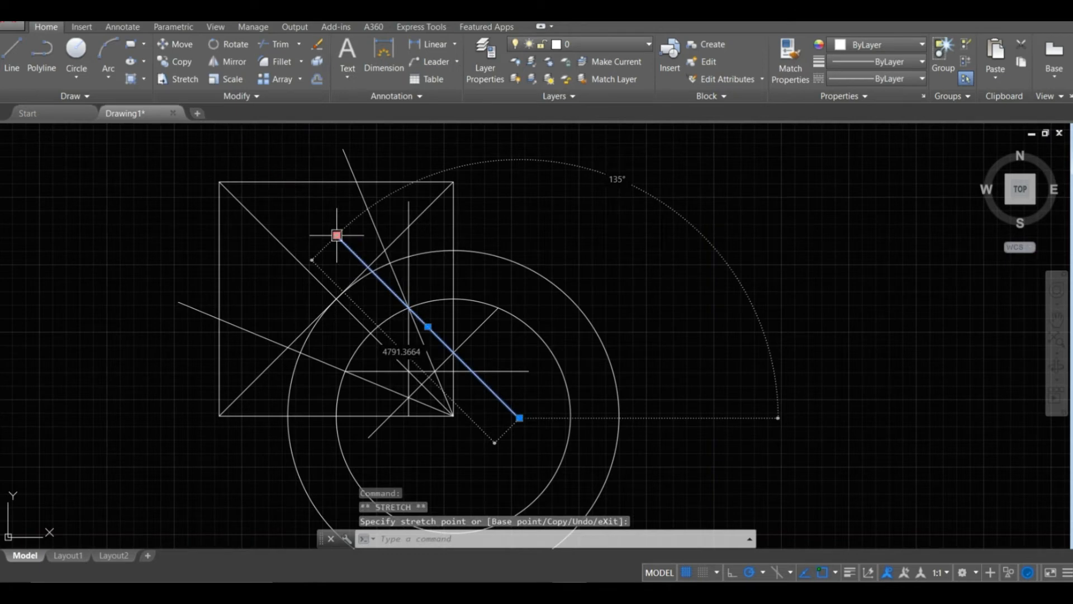
Draw a line from the outer circle's intersection with the square's right edge to the square's centre.
key(Escape)
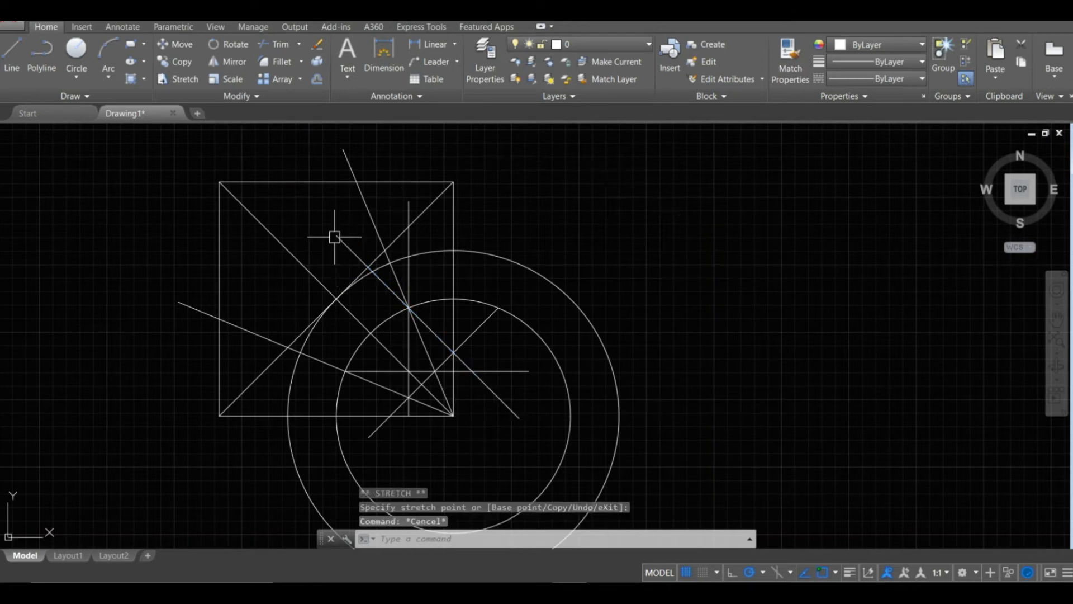
click(19, 57)
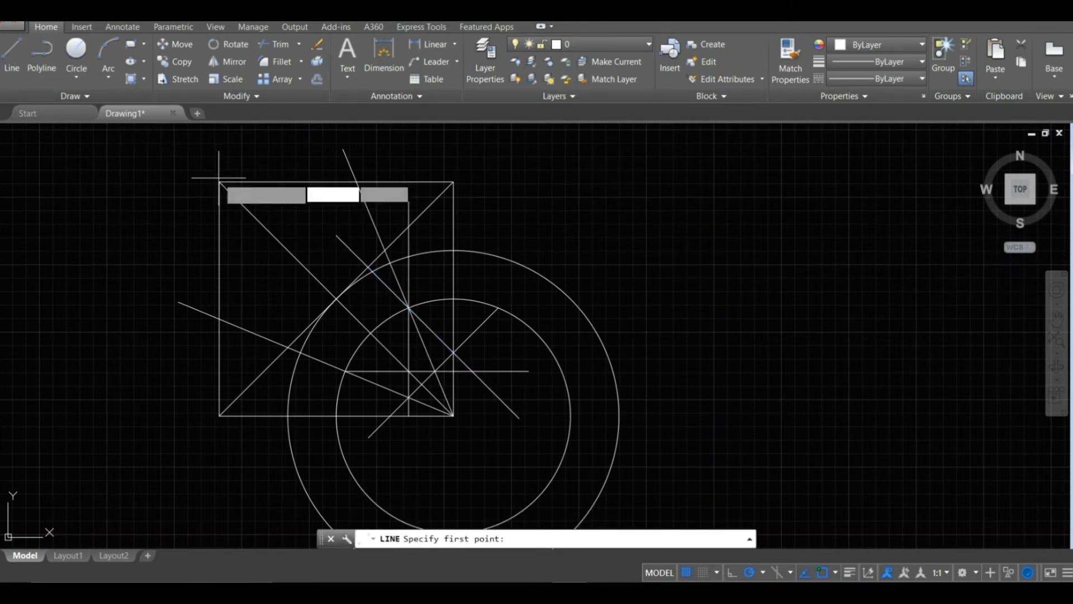
click(452, 250)
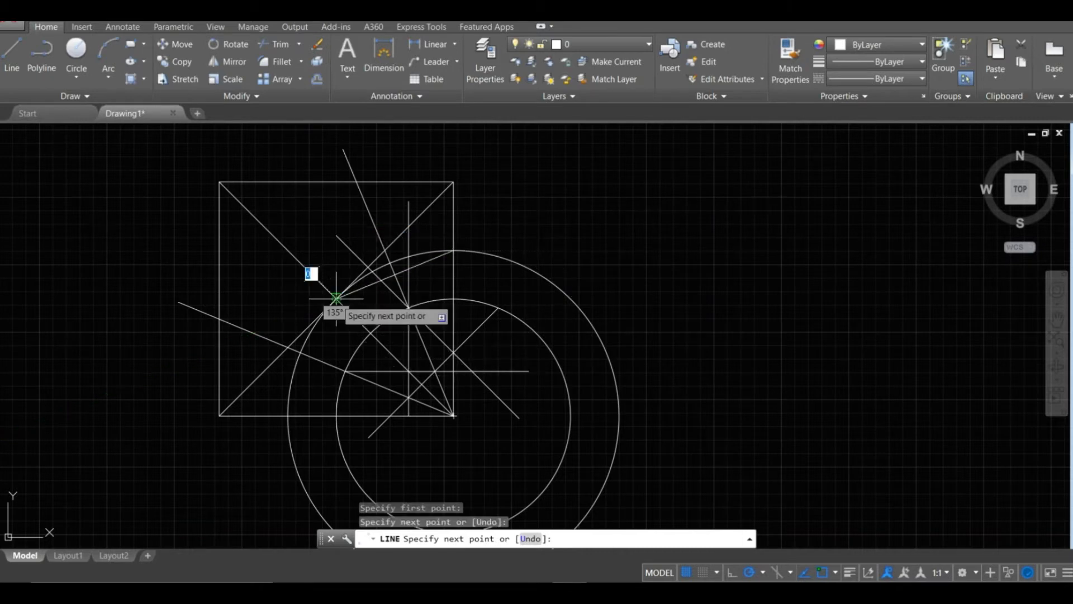
key(Escape)
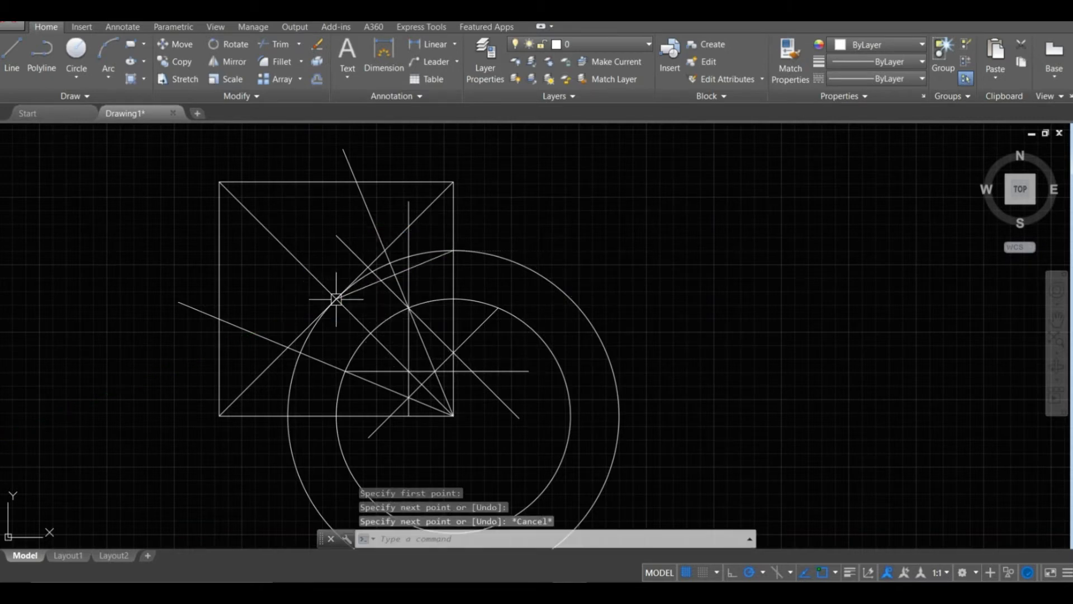
Mirror the new slanted line about the square's vertical right edge, keeping the source line.
click(436, 260)
click(235, 62)
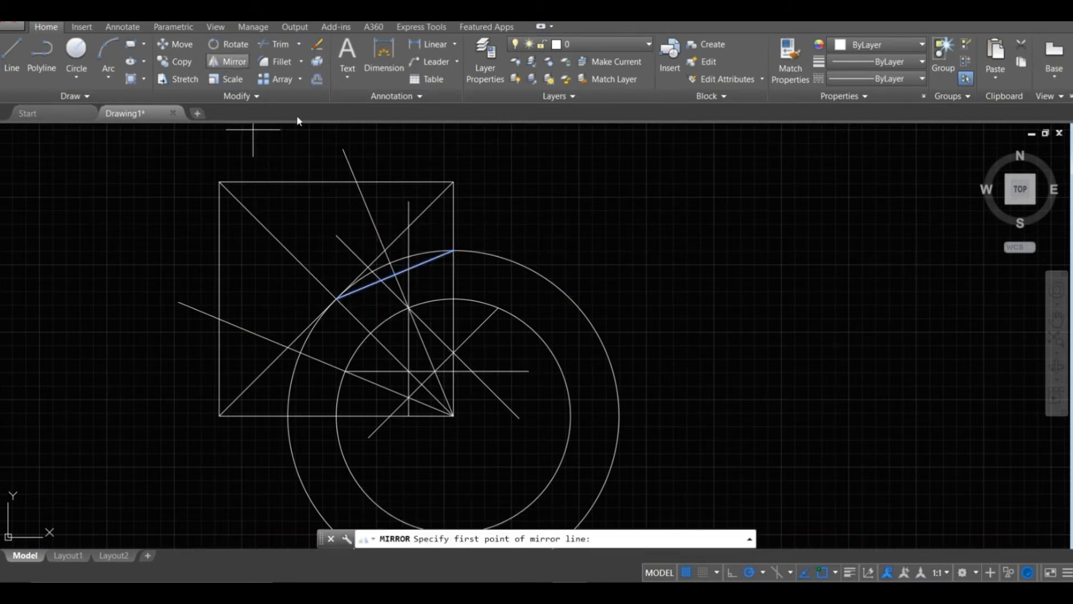
key(Return)
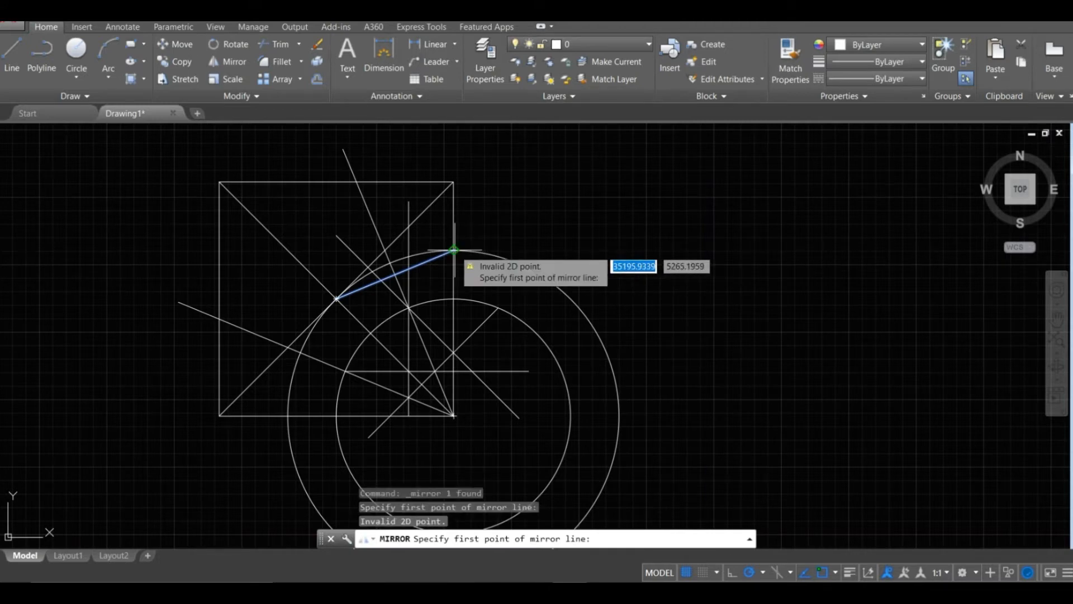
click(453, 250)
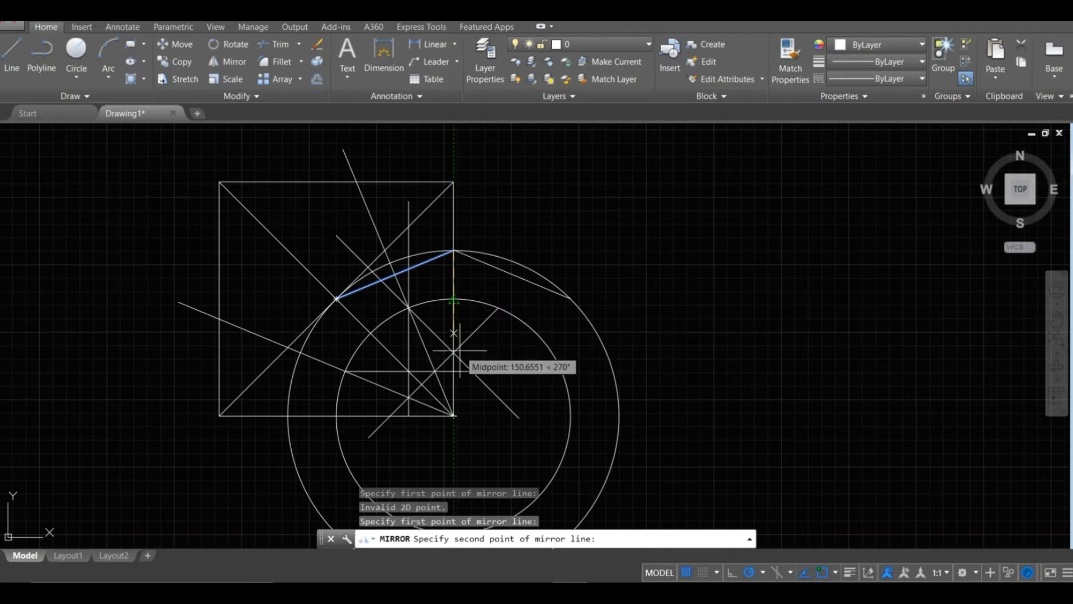
click(454, 378)
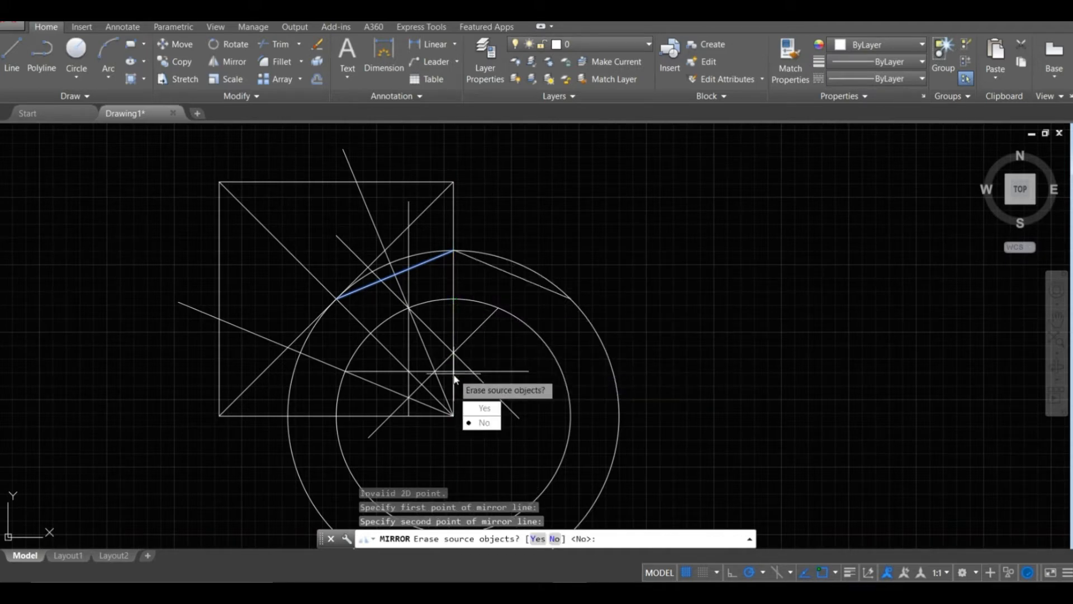
click(476, 423)
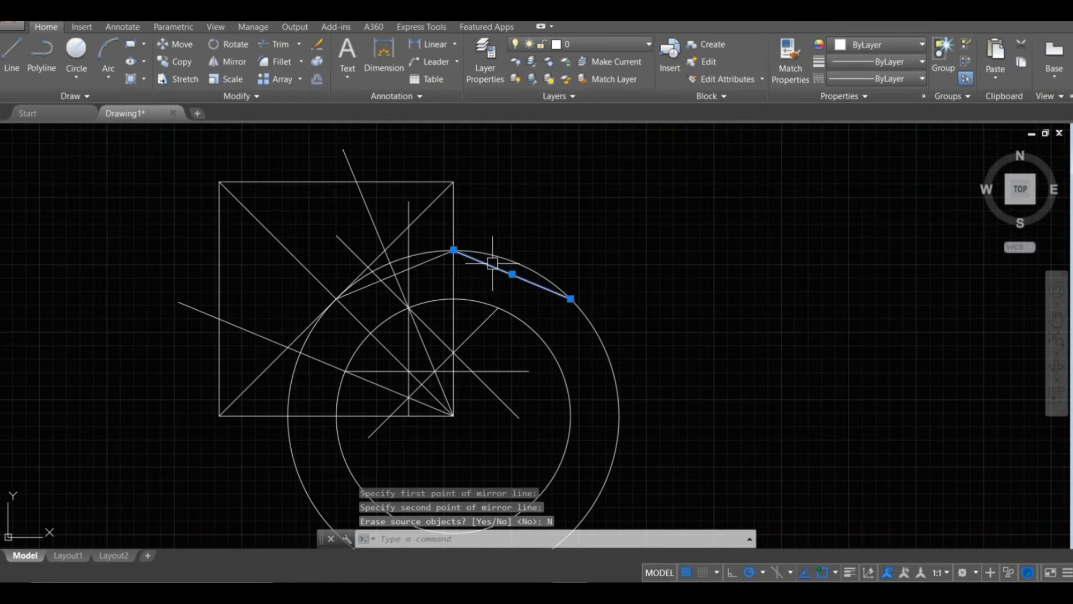
Stretch the mirrored line's upper end up and left along its own direction, into the square's upper half.
click(454, 250)
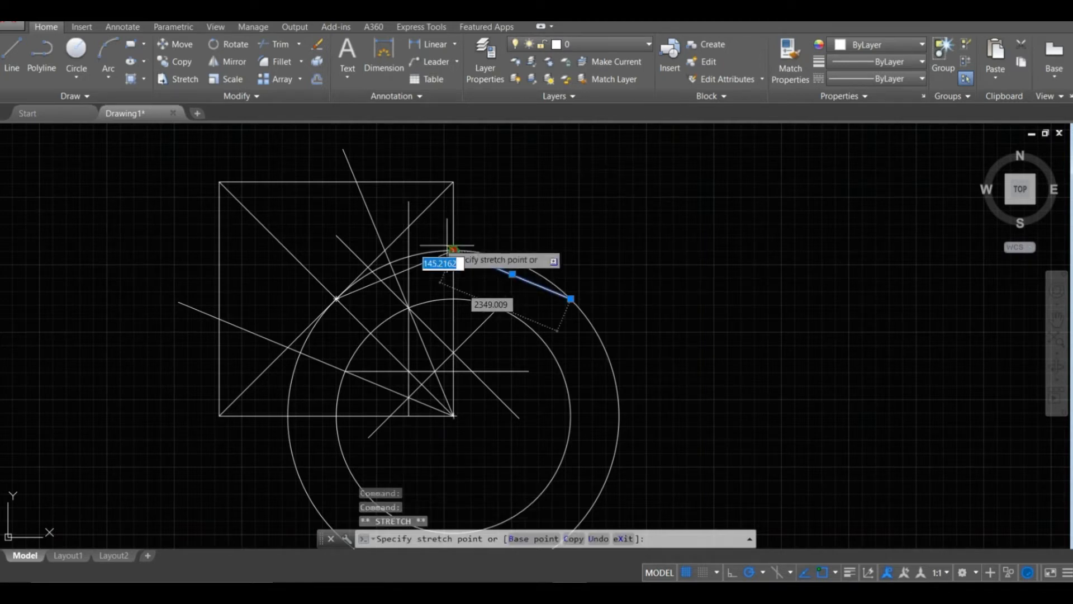
click(334, 199)
key(Escape)
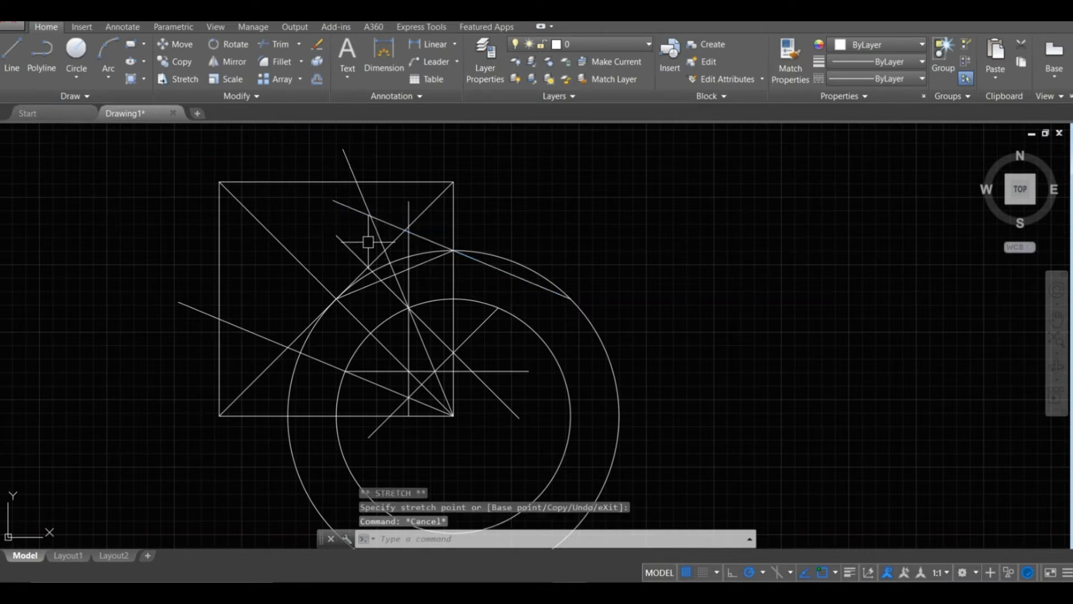
Erase both concentric circles.
middle_drag(484, 348, 495, 295)
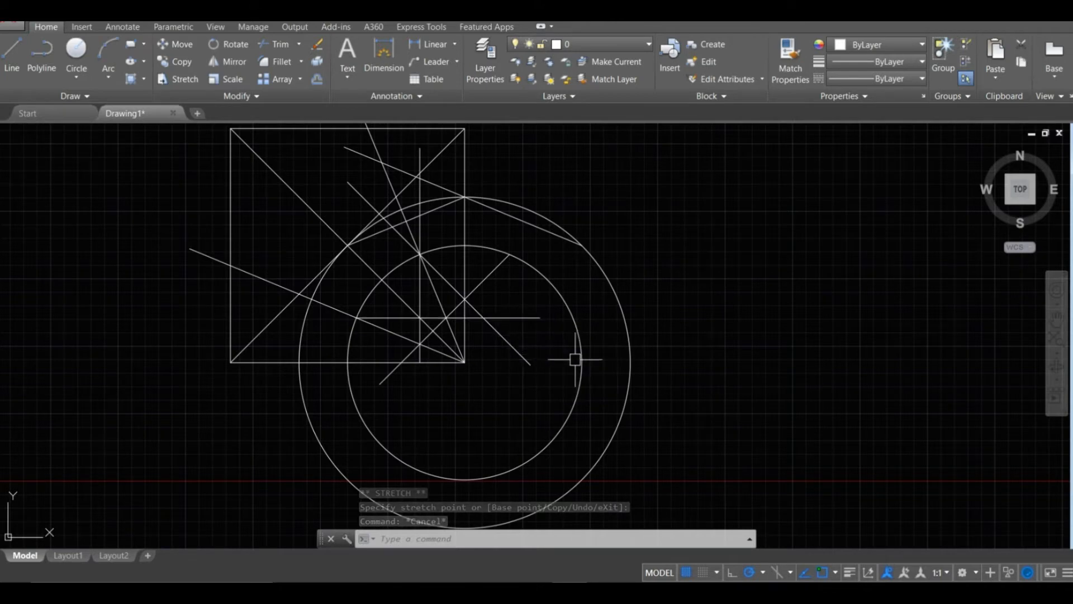
click(637, 436)
click(522, 410)
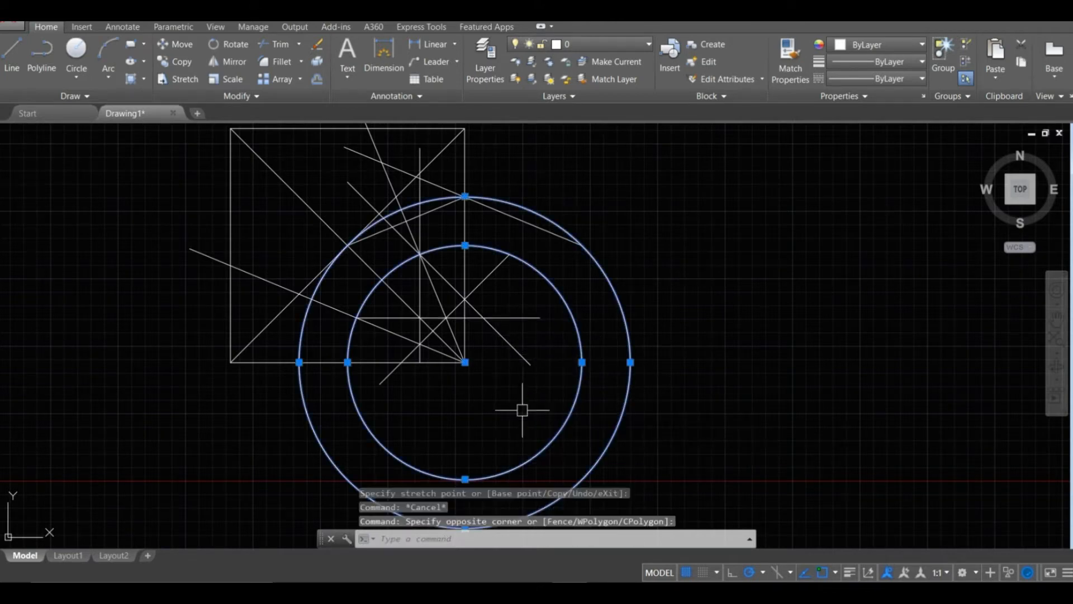
key(Delete)
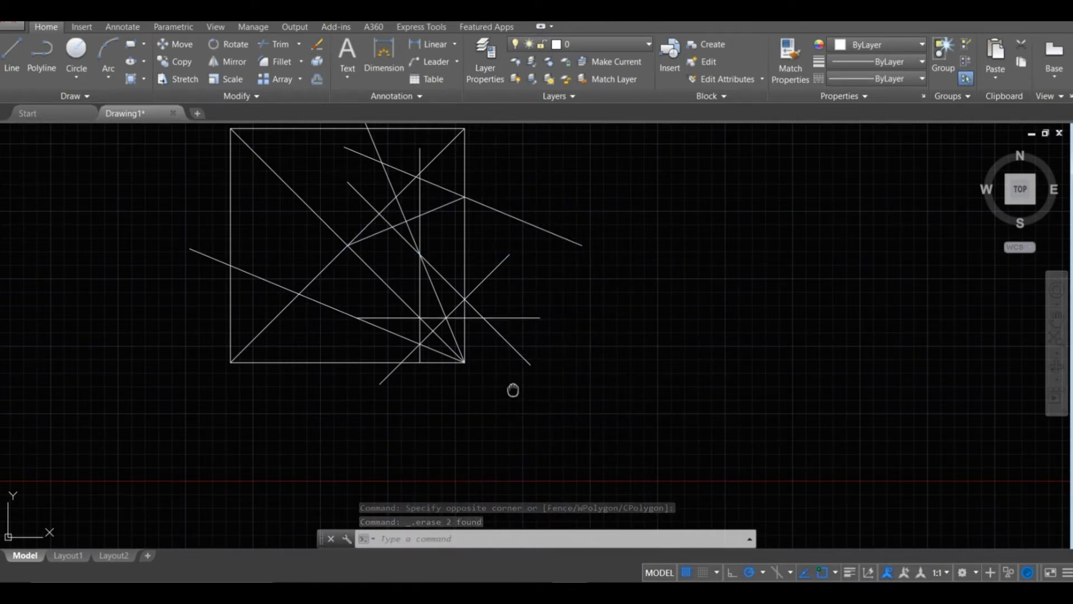
Trim all line ends that extend beyond the square's right edge, using every object as a cutting edge.
middle_drag(513, 389, 522, 454)
click(280, 45)
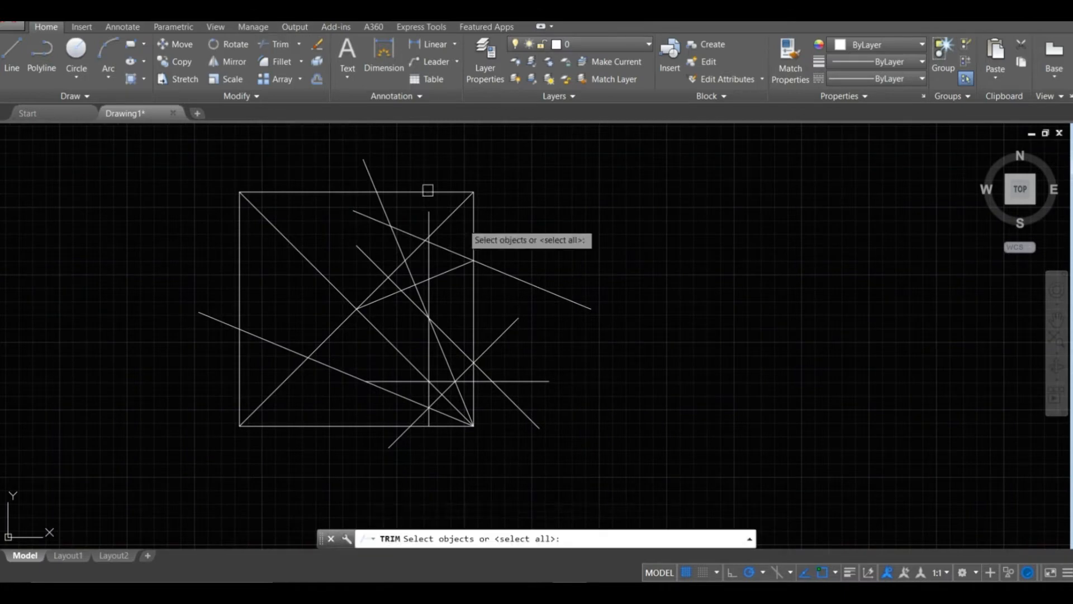
key(Return)
click(639, 470)
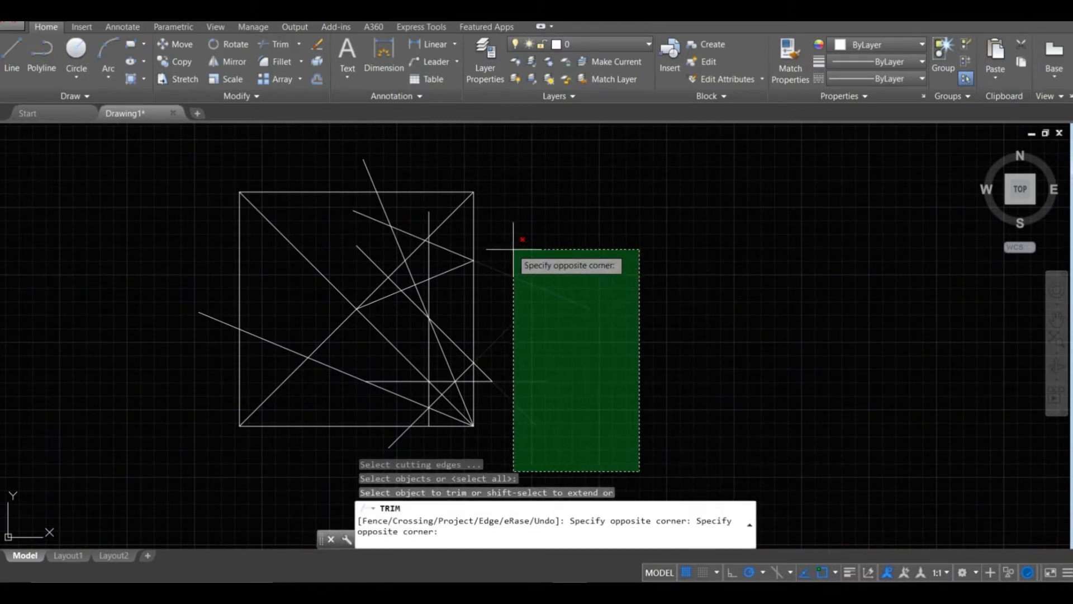
click(510, 247)
middle_drag(489, 374, 597, 339)
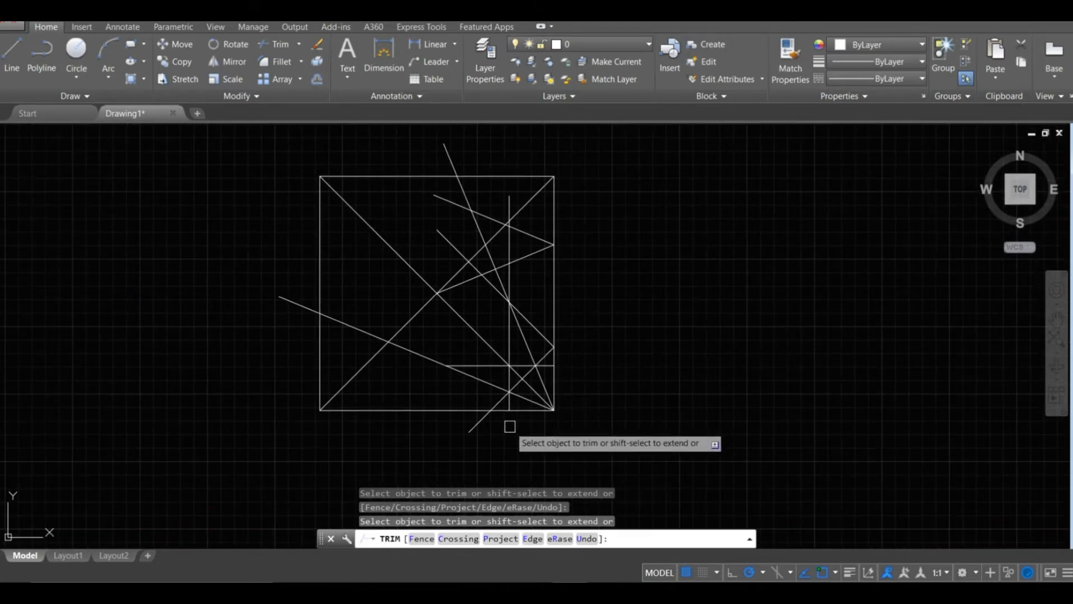
Trim the bottom edge's right portion and the 45°, vertical and shallow line pieces below the descending diagonal near the lower-right corner.
click(480, 422)
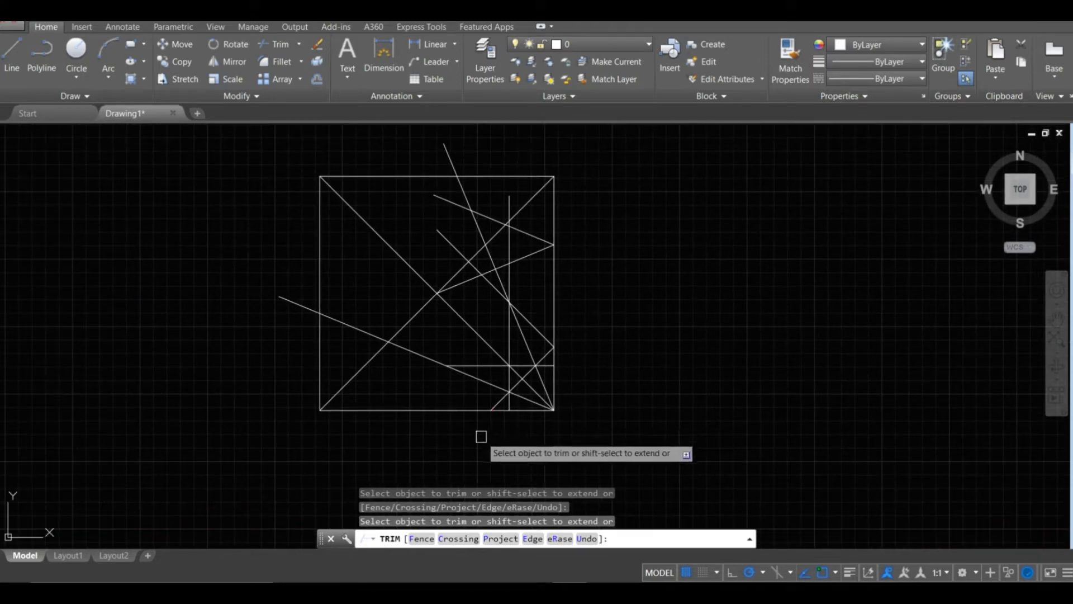
click(526, 410)
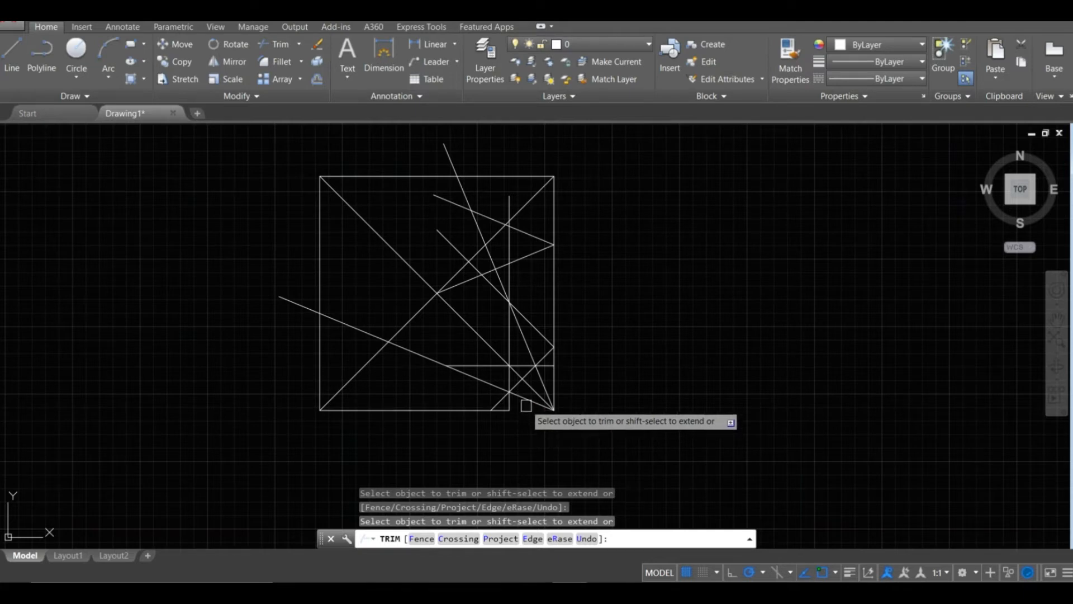
click(514, 390)
click(523, 408)
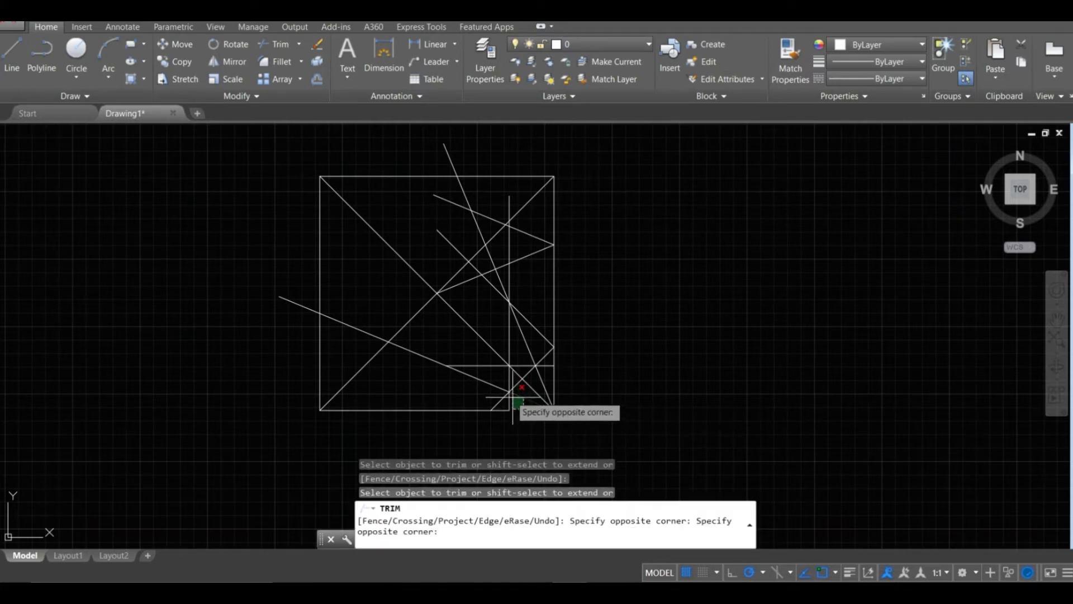
click(495, 388)
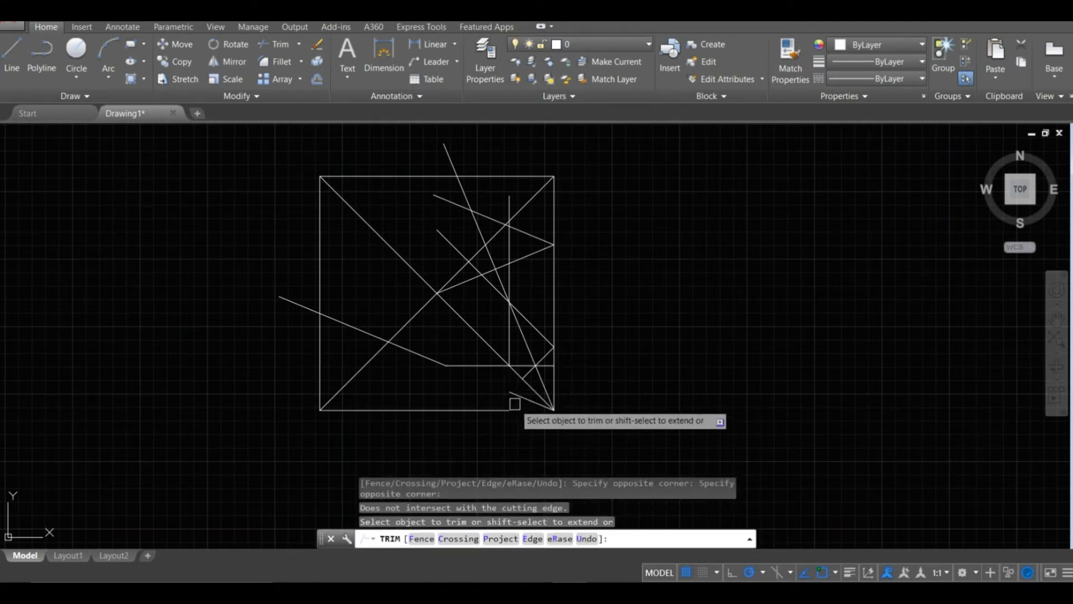
Trim away the rest of the square's bottom edge, its left edge and the lower-left half of the diagonal.
click(426, 407)
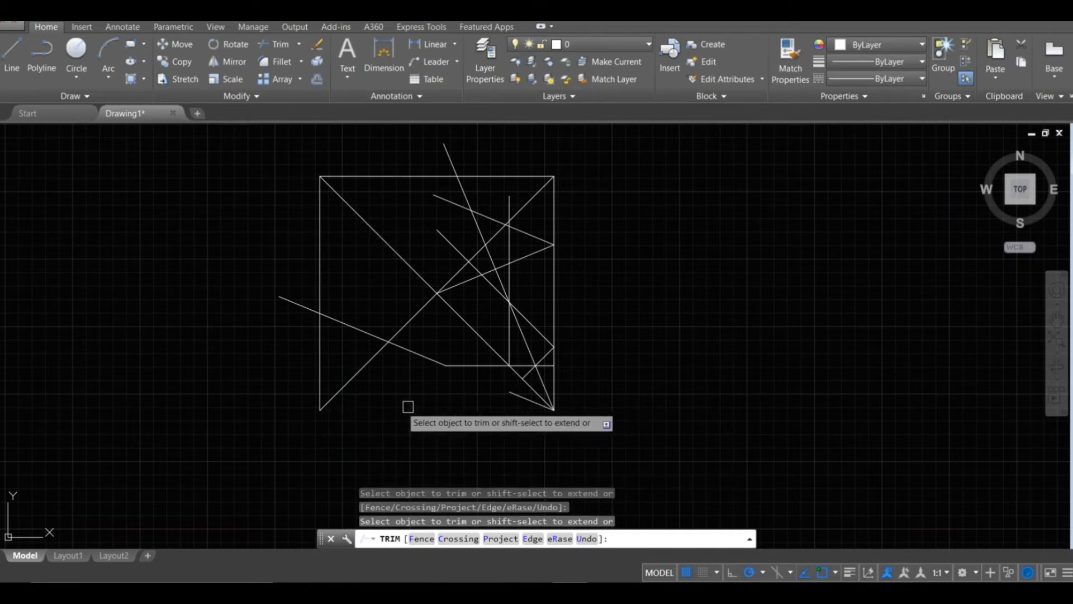
click(405, 393)
click(300, 256)
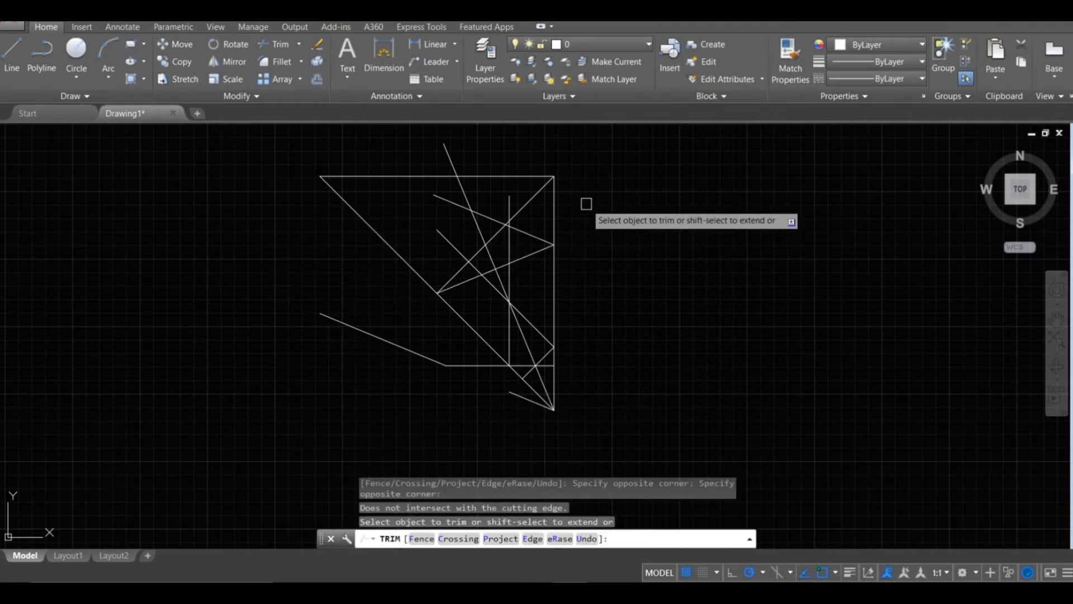
Trim the inner lines beyond the two remaining half diagonals, and cut the vertical and steep lines back to the slanted line.
click(470, 203)
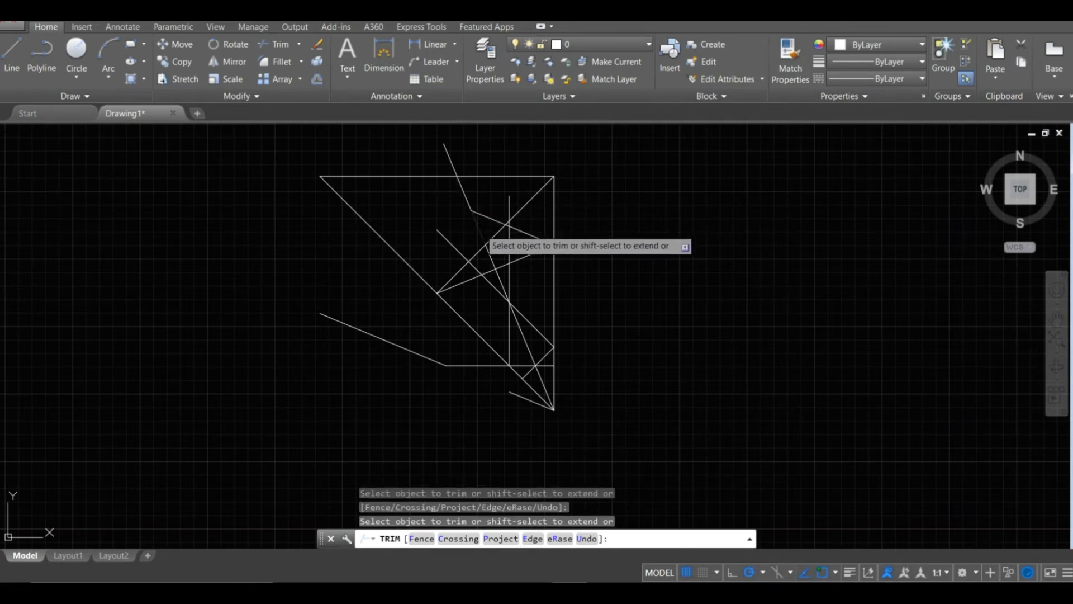
click(499, 217)
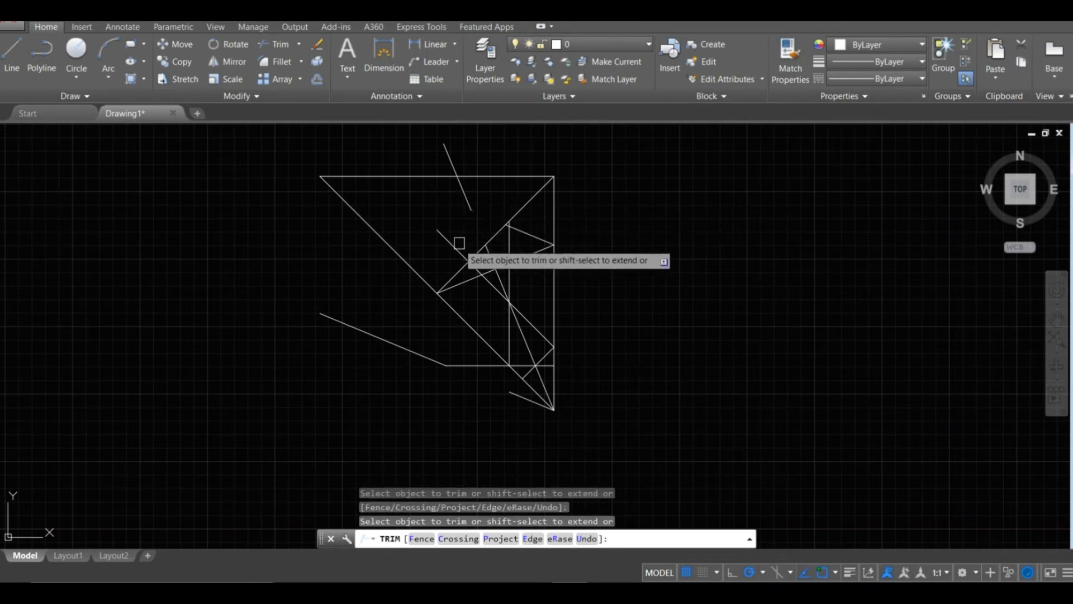
scroll(460, 235, up, 6)
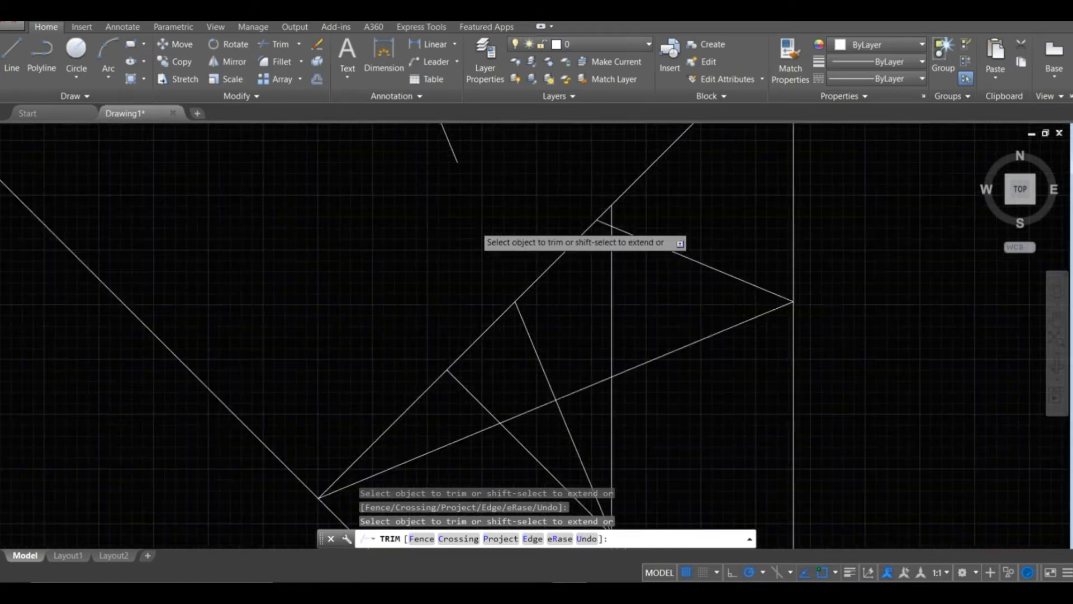
click(476, 305)
click(405, 422)
mouse_move(419, 408)
middle_down()
mouse_move(522, 271)
mouse_move(520, 352)
middle_up()
scroll(526, 272, down, 2)
click(342, 419)
middle_drag(356, 352, 332, 225)
scroll(333, 225, down, 2)
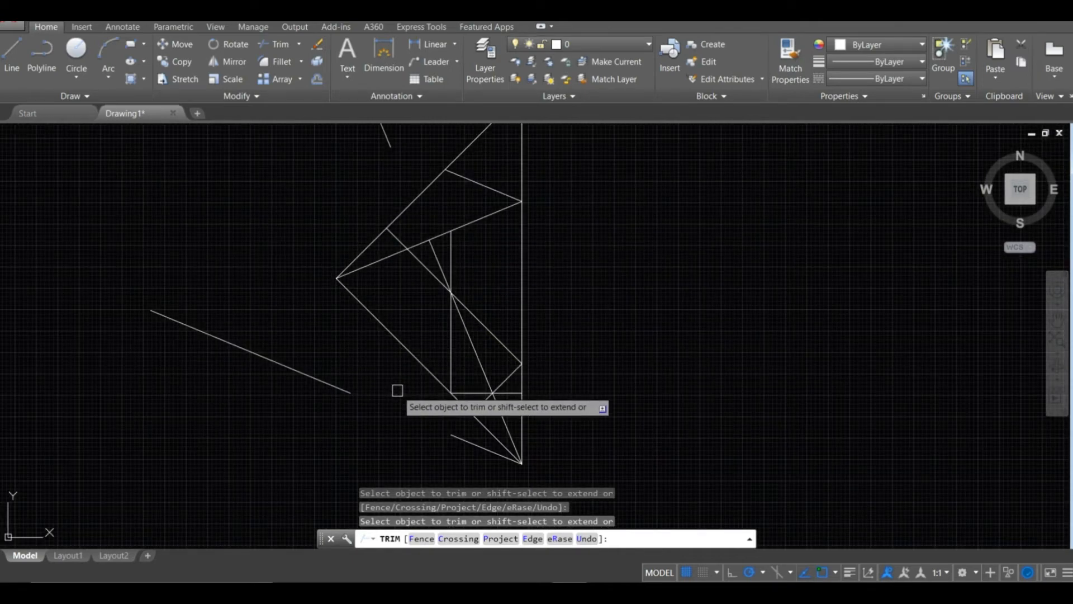
key(Escape)
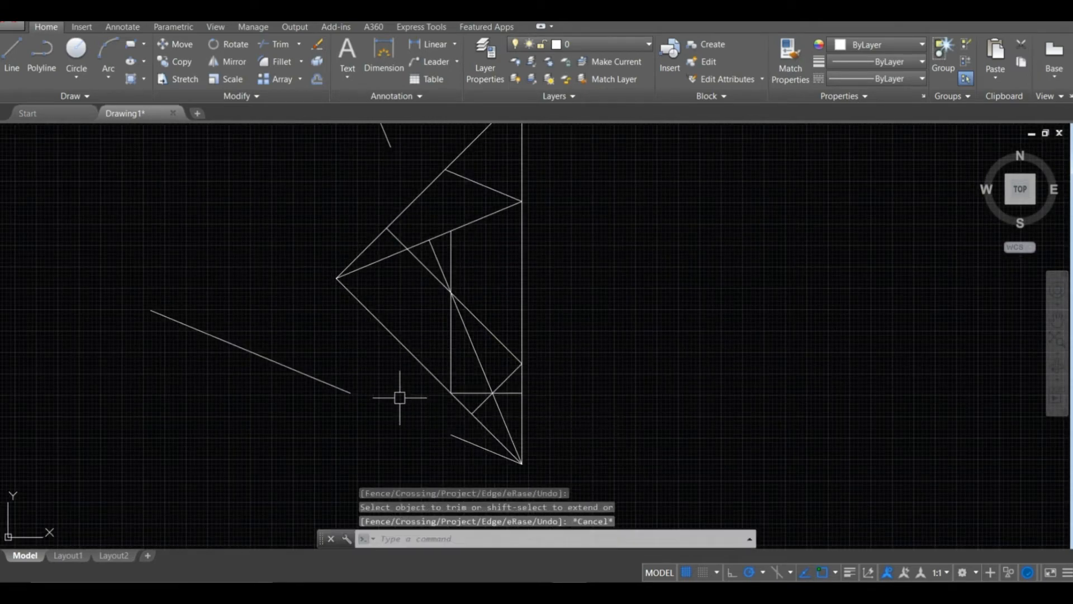
Erase the four leftover segments outside the triangle and the steep line running to its lower corner.
click(356, 393)
click(458, 438)
middle_drag(330, 244, 399, 370)
click(450, 262)
key(Delete)
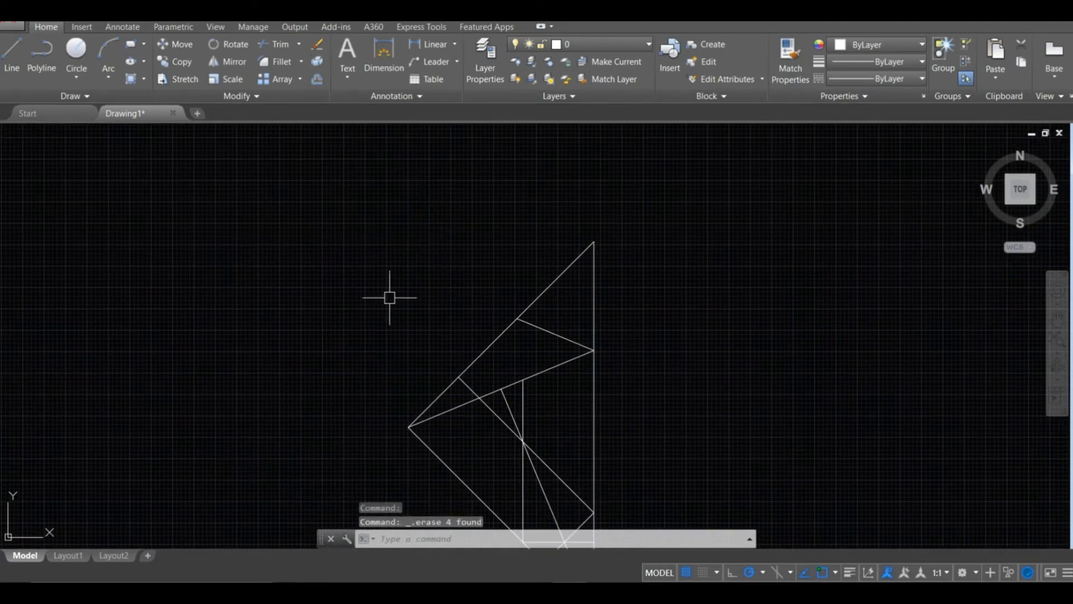
middle_drag(406, 334, 330, 224)
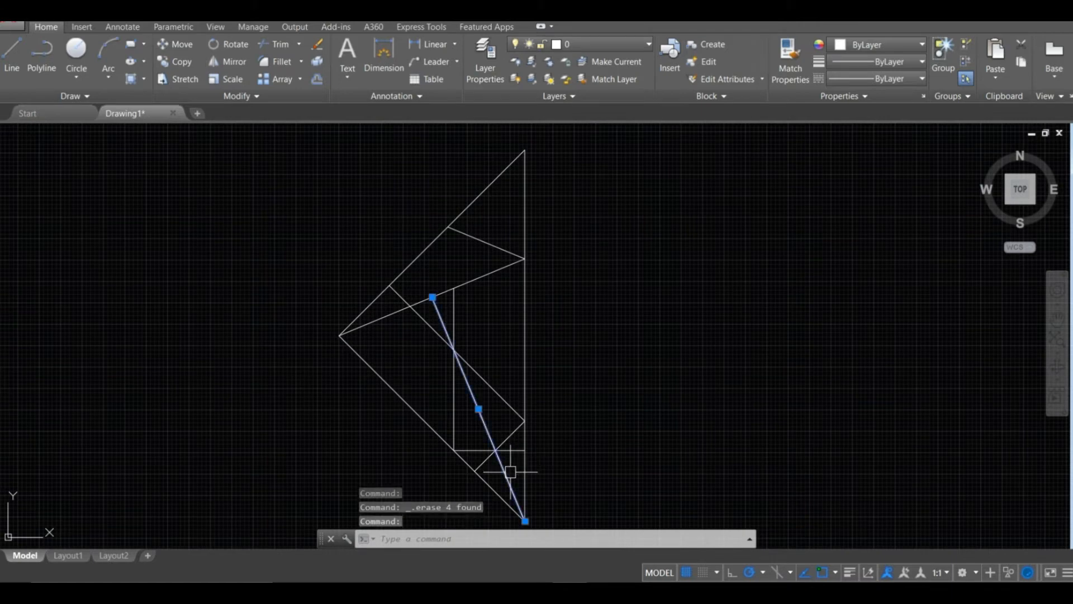
key(Delete)
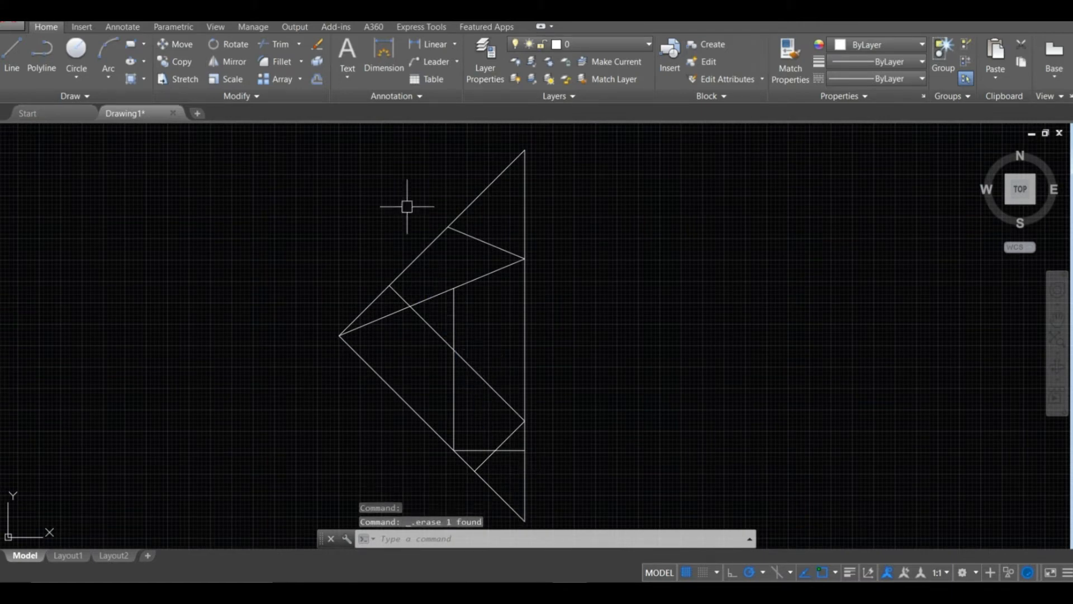
Trim the slanted line between the vertical and descending 45° lines, and the 45° line's end above the slanted line.
click(270, 46)
key(Return)
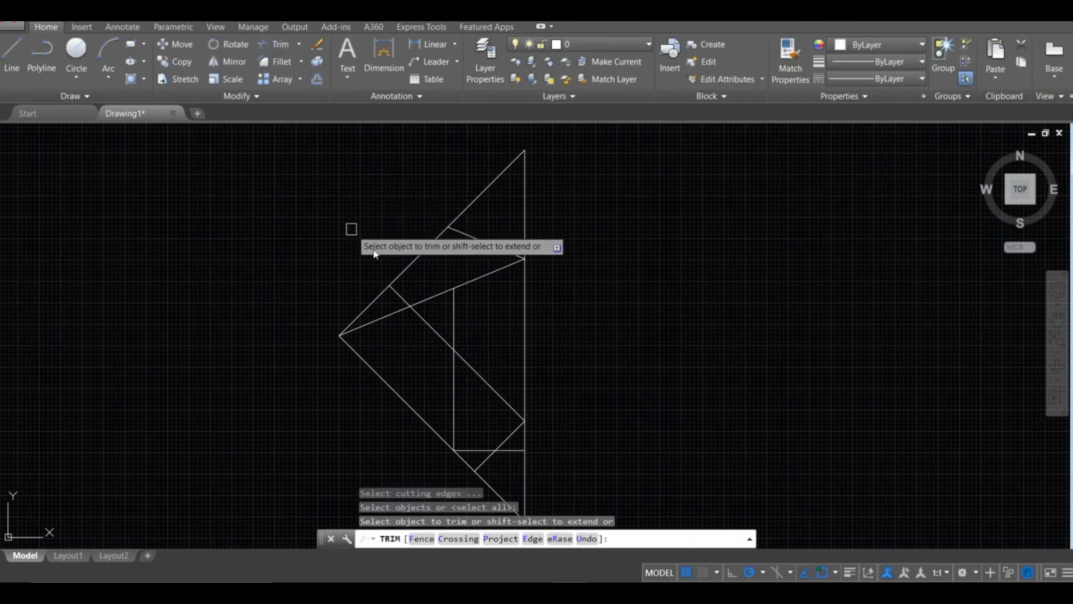
click(436, 301)
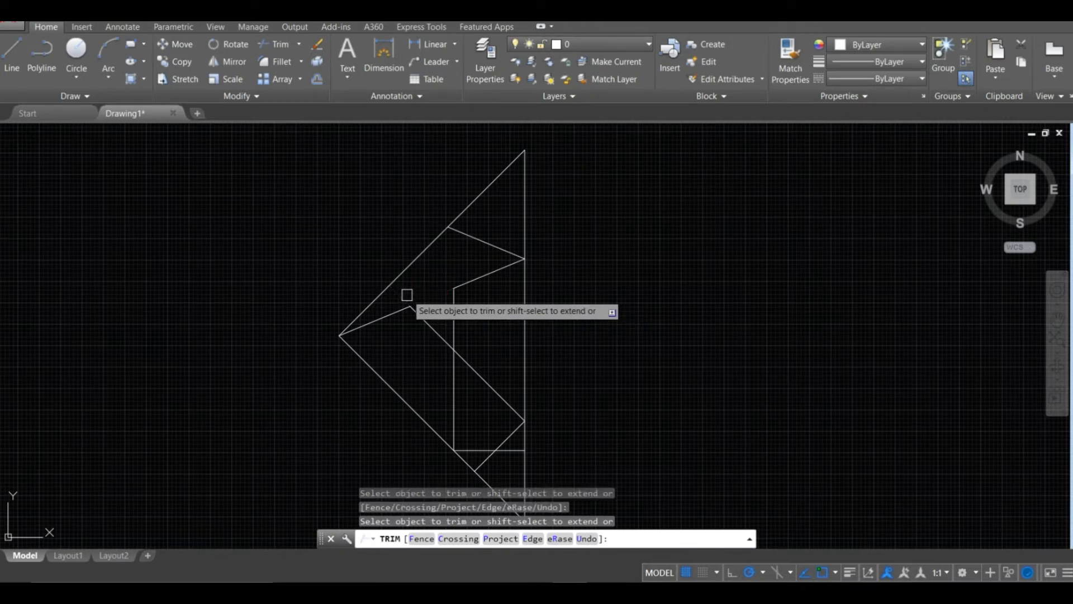
right_click(350, 257)
click(372, 269)
Offset the upper slanted line, which descends from the diagonal to the vertical edge, by 80 on both sides.
mouse_move(353, 285)
middle_down()
mouse_move(354, 206)
mouse_move(374, 287)
mouse_move(347, 244)
mouse_move(309, 307)
middle_up()
scroll(394, 282, up, 2)
middle_drag(394, 283, 310, 400)
scroll(311, 392, up, 2)
click(317, 79)
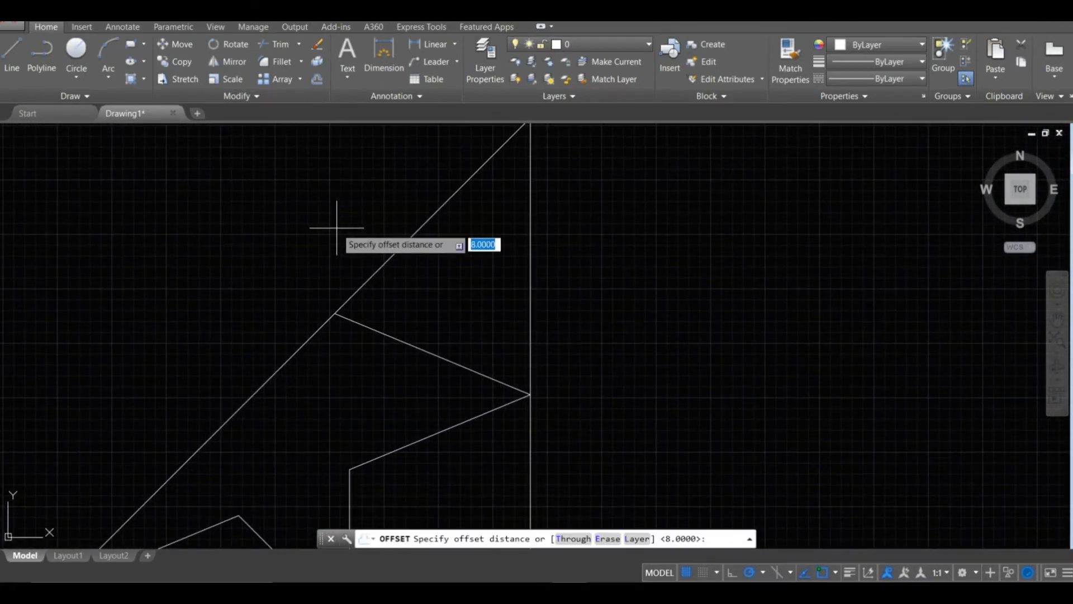
key(Return)
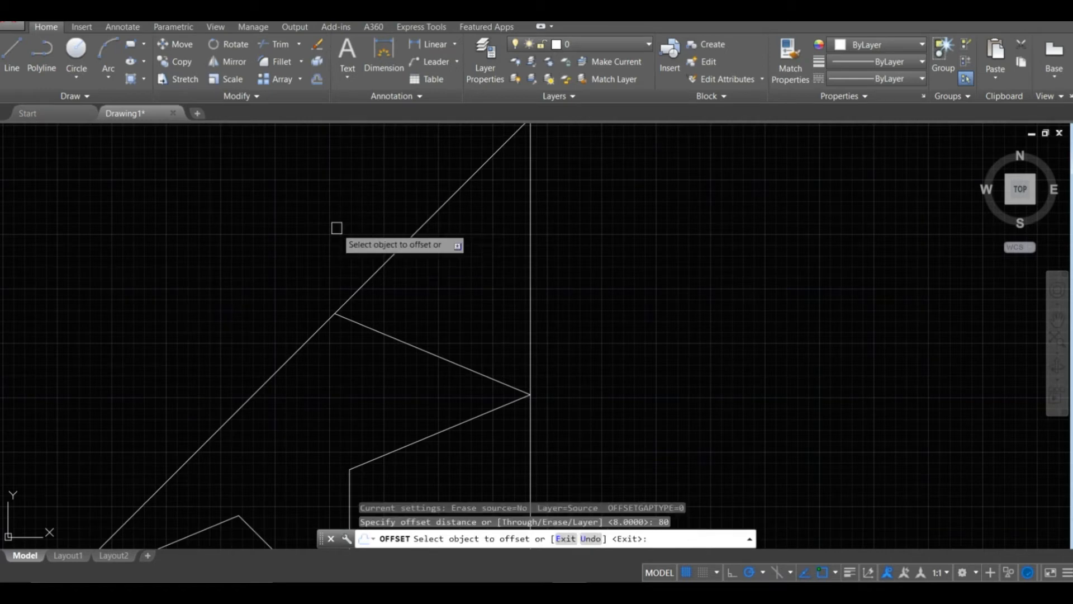
click(409, 343)
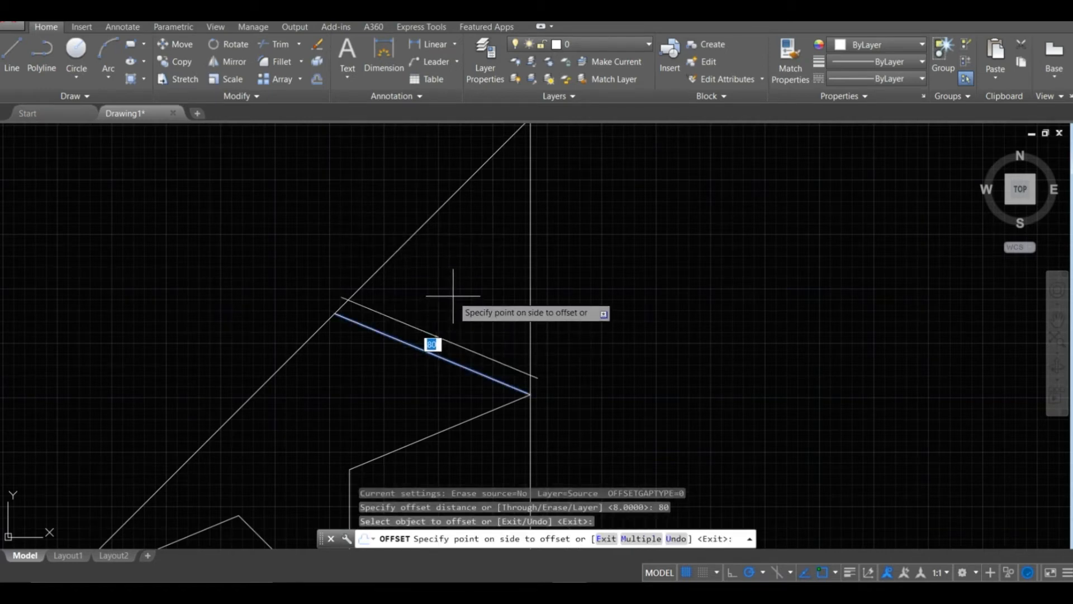
click(455, 293)
click(428, 352)
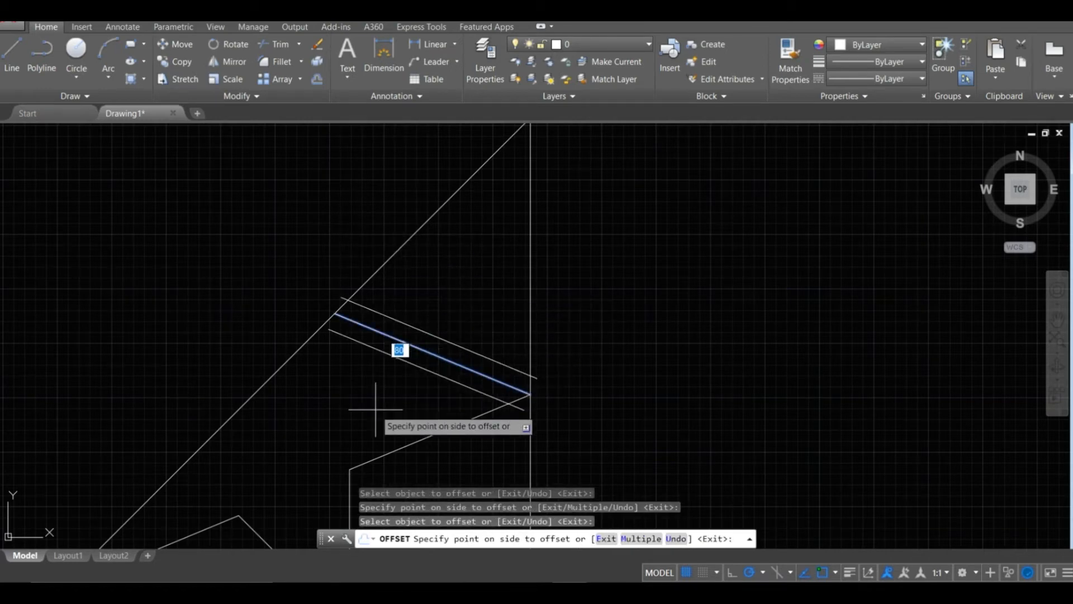
click(375, 409)
Offset the second slanted line and the long inner vertical line by 80 on both sides.
middle_drag(376, 407, 414, 309)
click(434, 352)
click(427, 316)
middle_drag(481, 413, 531, 284)
click(452, 324)
click(460, 324)
click(448, 324)
click(437, 319)
Offset the descending 45° line and the short slanted line at the triangle's left corner by 80 on both sides.
click(382, 326)
click(412, 299)
click(383, 331)
click(350, 344)
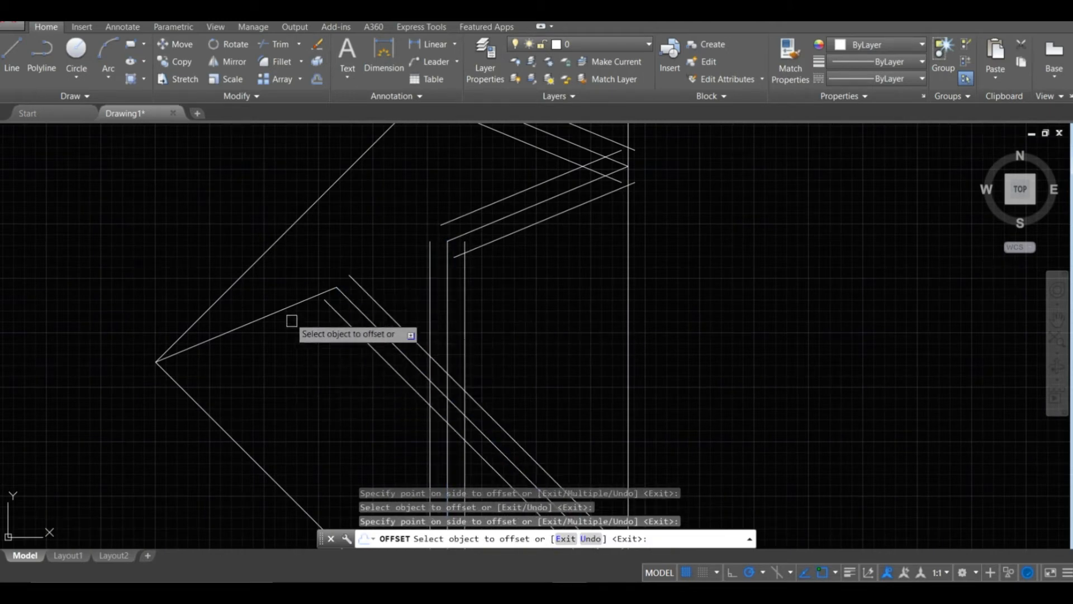
click(283, 308)
click(250, 249)
click(264, 316)
click(306, 371)
Offset the lower horizontal line and the short rising 45° line near the bottom by 80 on both sides.
middle_drag(342, 445, 316, 300)
scroll(337, 342, down, 5)
scroll(356, 355, up, 5)
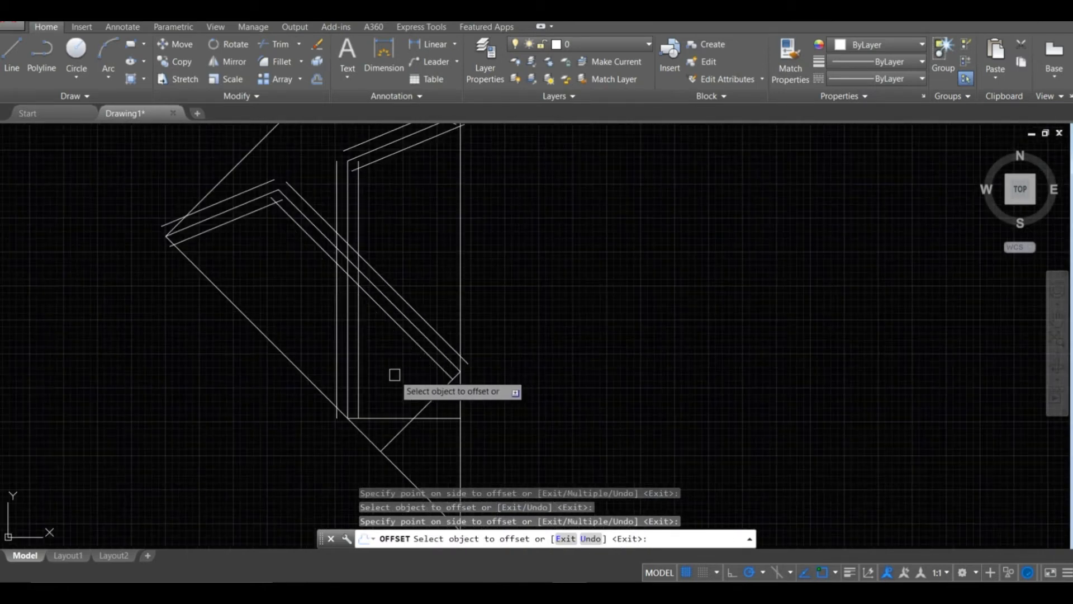
click(395, 356)
click(404, 279)
click(390, 355)
click(380, 373)
click(388, 390)
click(394, 392)
click(386, 395)
click(262, 305)
right_click(348, 258)
click(353, 263)
Extend the second slanted line's upper offset to the diagonal, and the outer vertical and outer 45° offsets up to it.
scroll(366, 230, down, 2)
middle_drag(367, 243, 366, 454)
scroll(323, 273, up, 4)
mouse_move(327, 286)
middle_down()
mouse_move(352, 373)
mouse_move(363, 370)
middle_up()
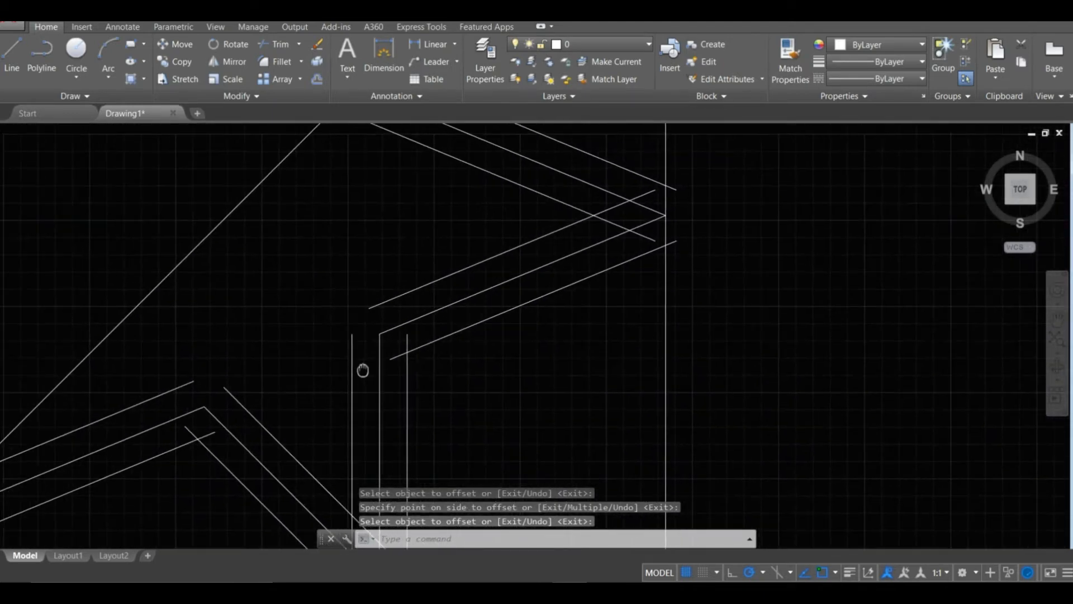
click(299, 45)
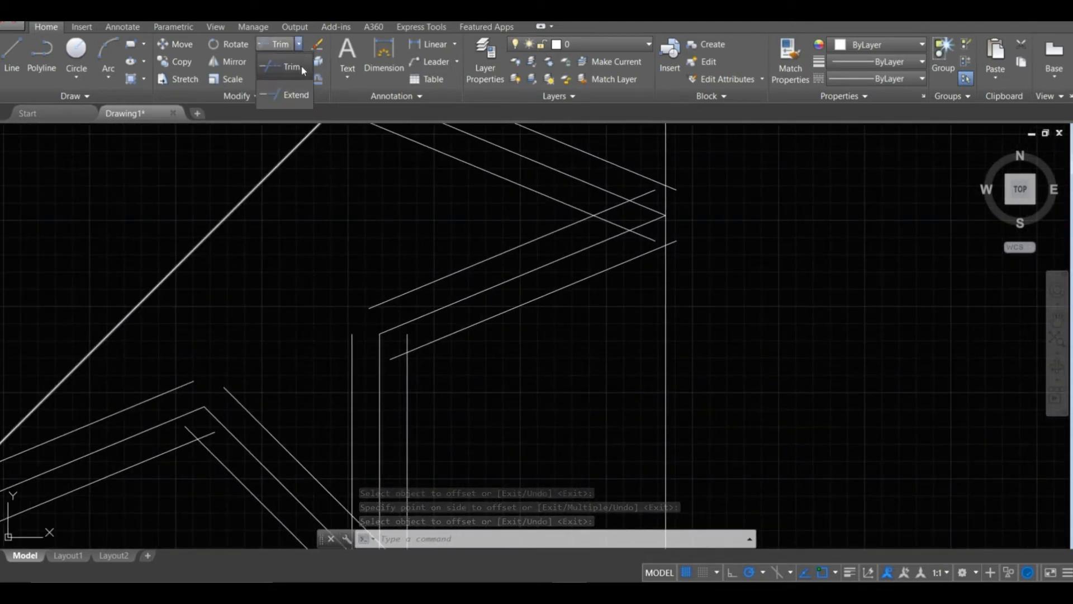
click(295, 95)
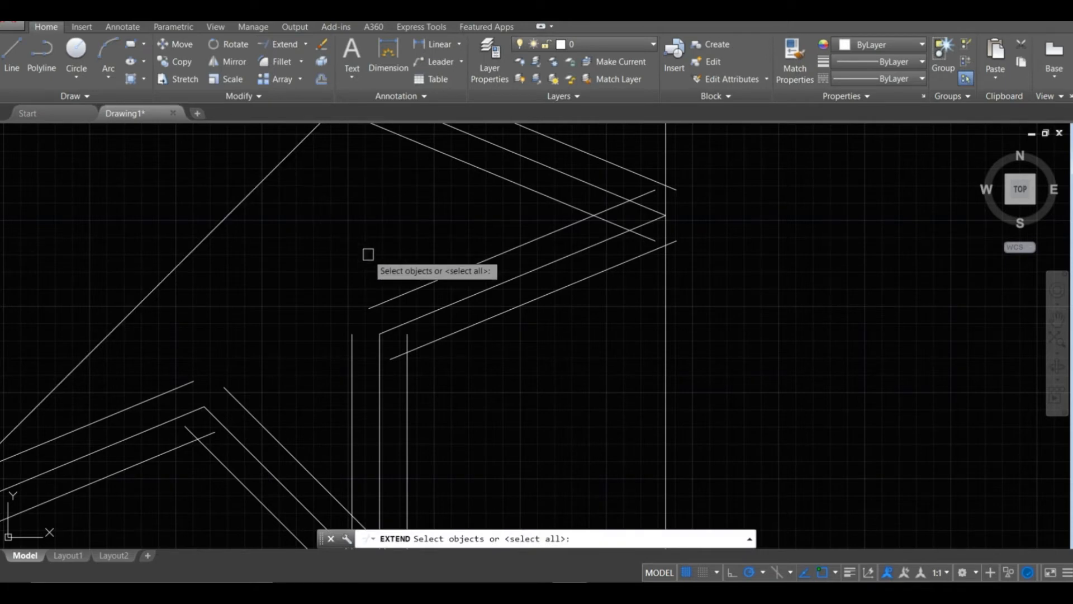
key(Return)
click(385, 299)
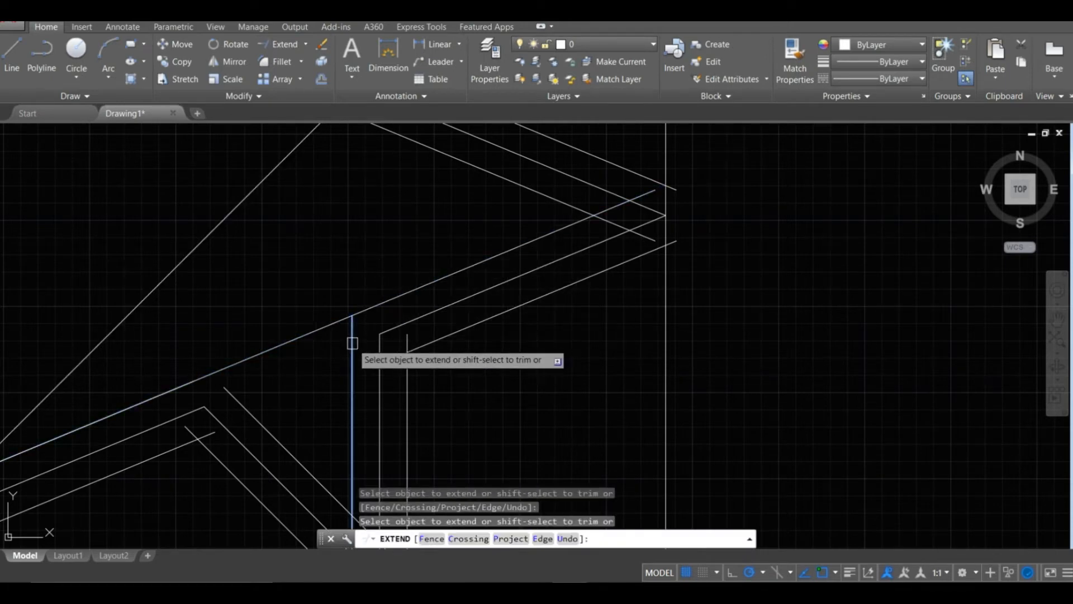
click(352, 343)
click(256, 420)
mouse_move(306, 388)
middle_down()
mouse_move(334, 327)
mouse_move(352, 329)
middle_up()
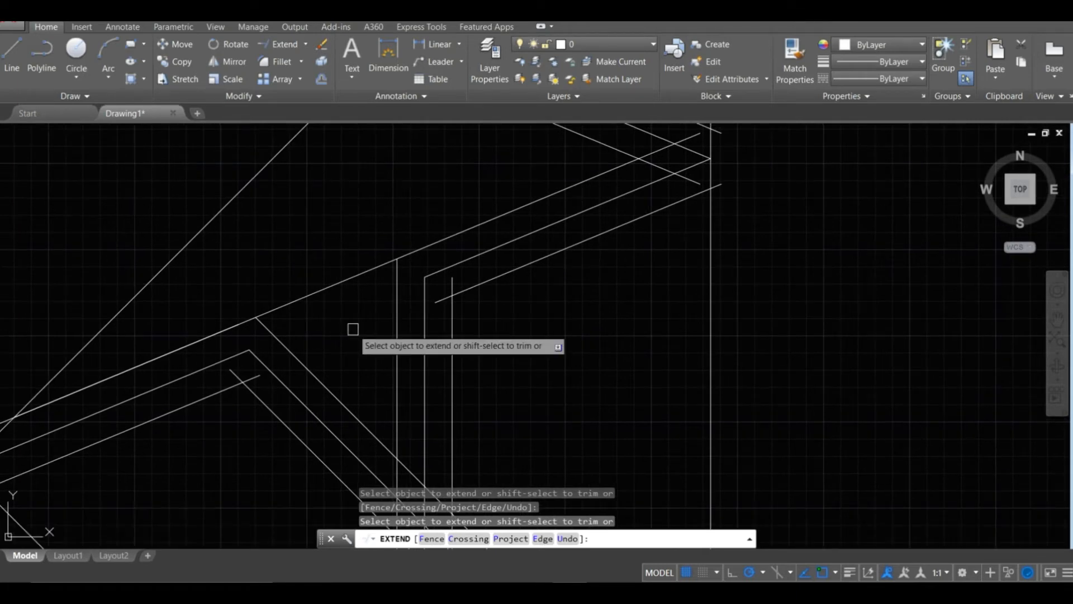
key(Escape)
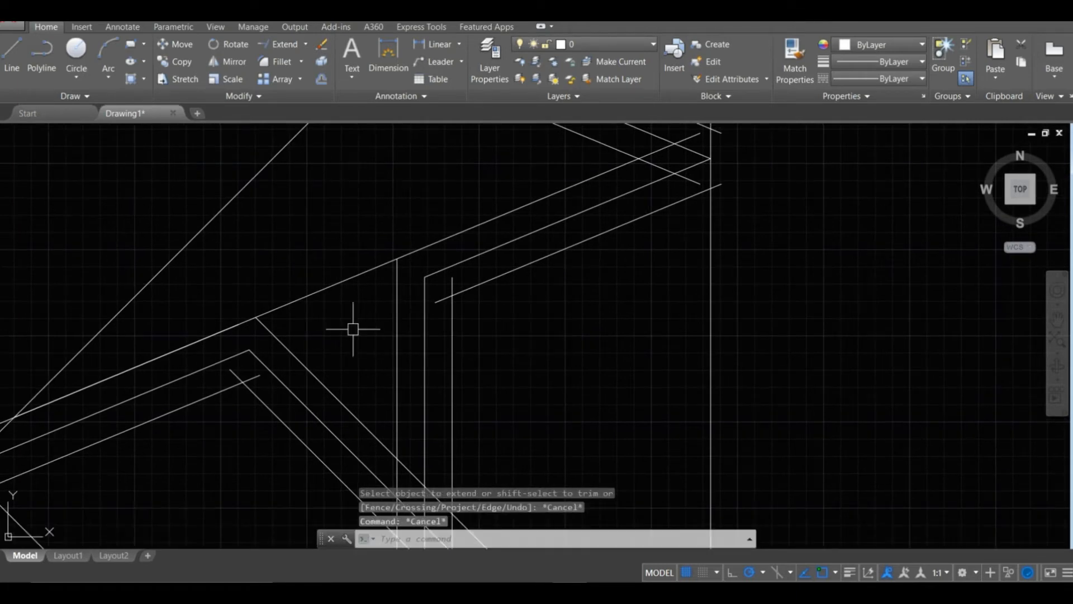
Erase the duplicate slanted offset over the left peak, and trim the segment between the bends, the overlapping corner ends and the overshoot past the vertical edge.
click(223, 335)
key(Delete)
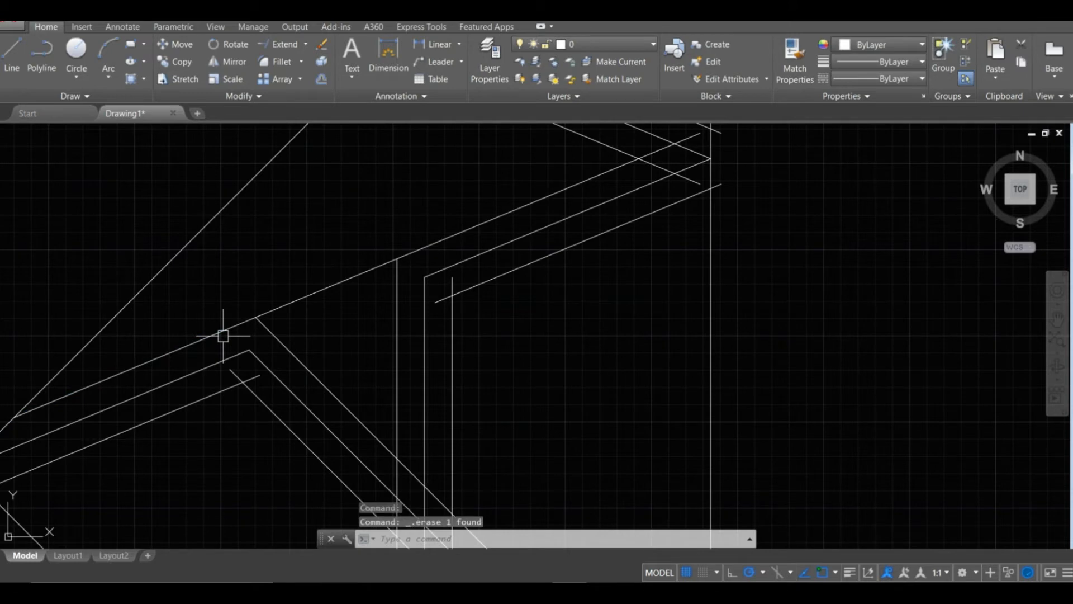
click(305, 47)
click(298, 62)
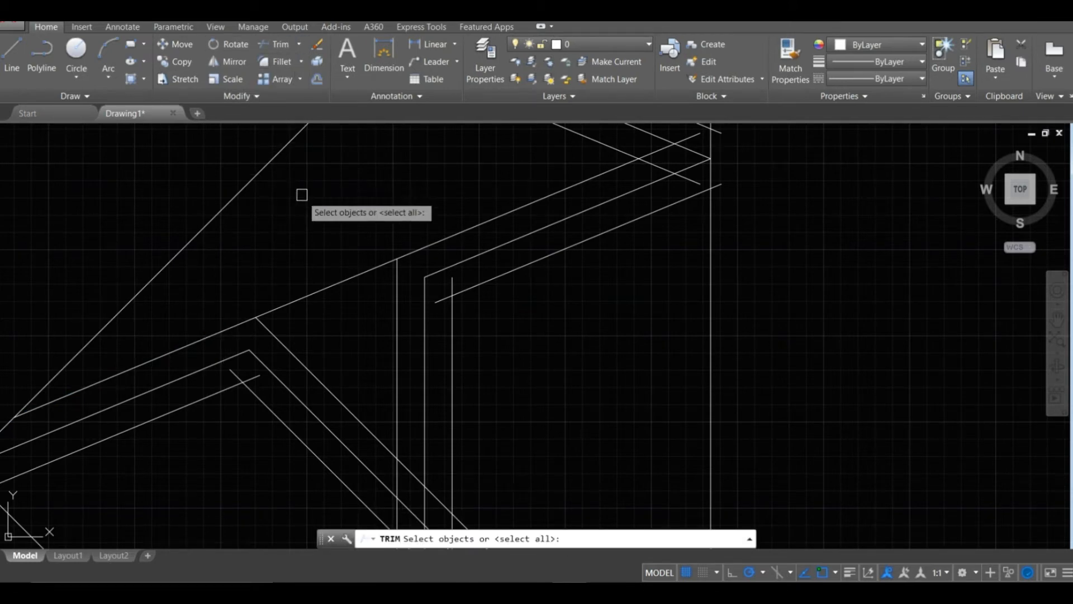
key(Return)
click(329, 284)
click(253, 378)
click(225, 371)
click(439, 301)
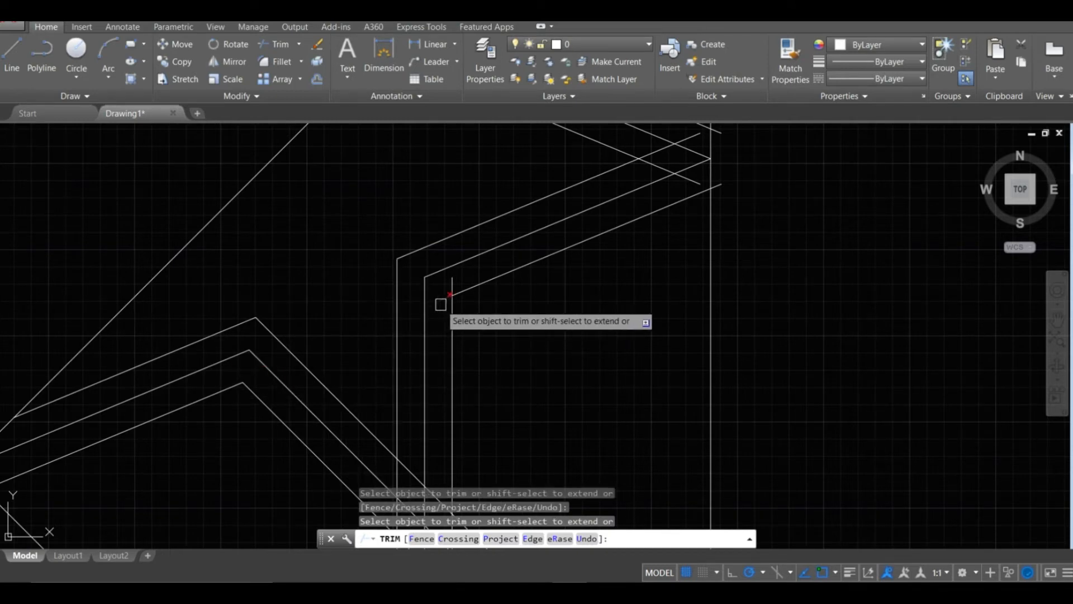
click(452, 285)
click(717, 186)
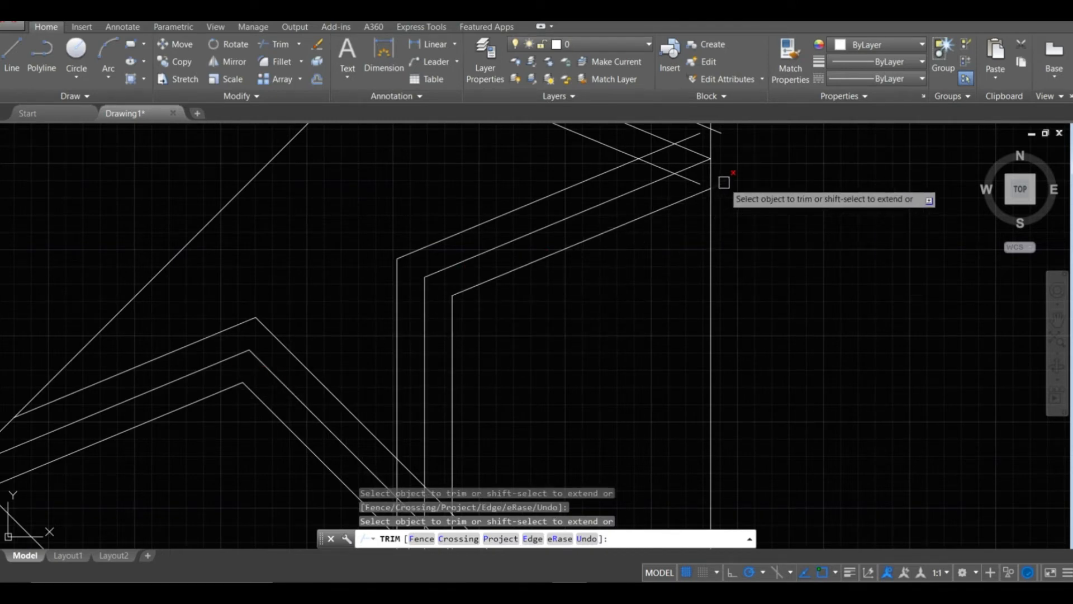
Trim the crossing slanted lines where the two strips meet near the vertical edge, and their overshoots at the diagonal.
middle_drag(732, 158, 638, 310)
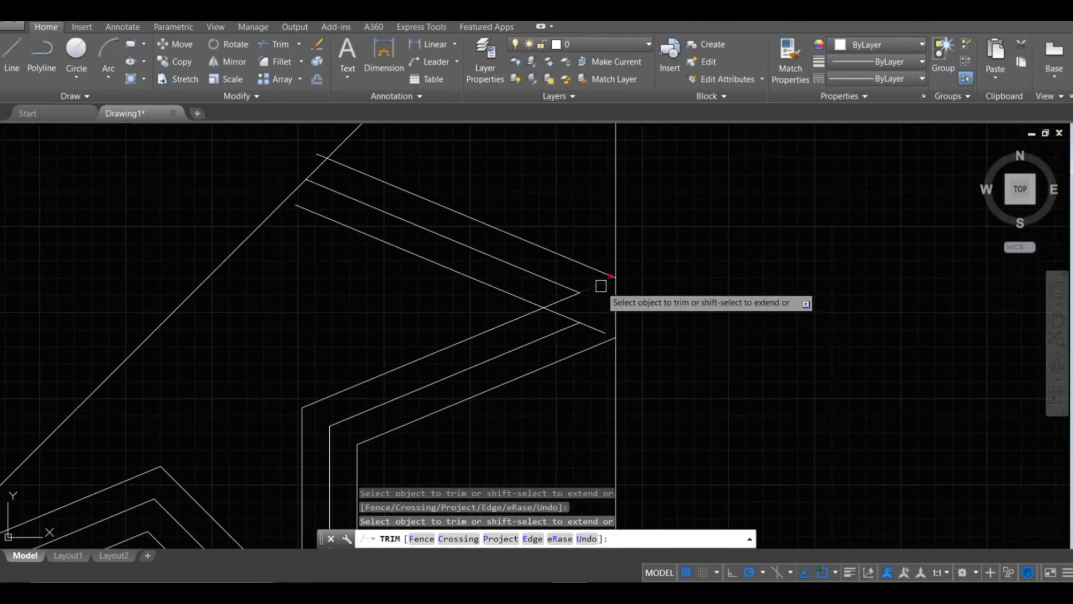
click(560, 300)
scroll(374, 240, up, 3)
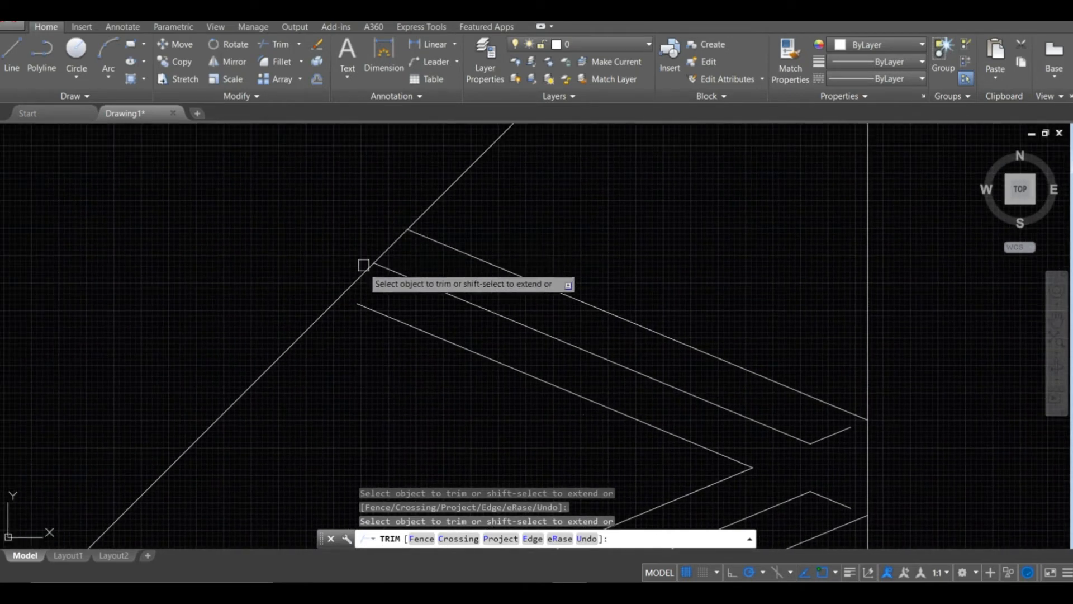
Stretch the upper strip's lower line past the diagonal and trim its end back to the diagonal.
key(Escape)
click(367, 310)
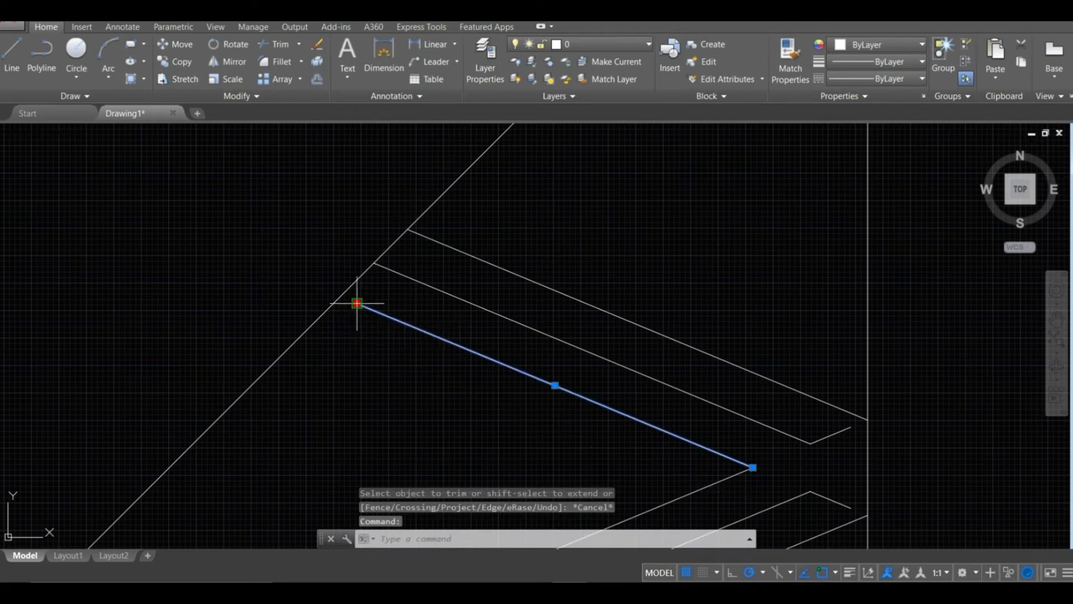
click(357, 303)
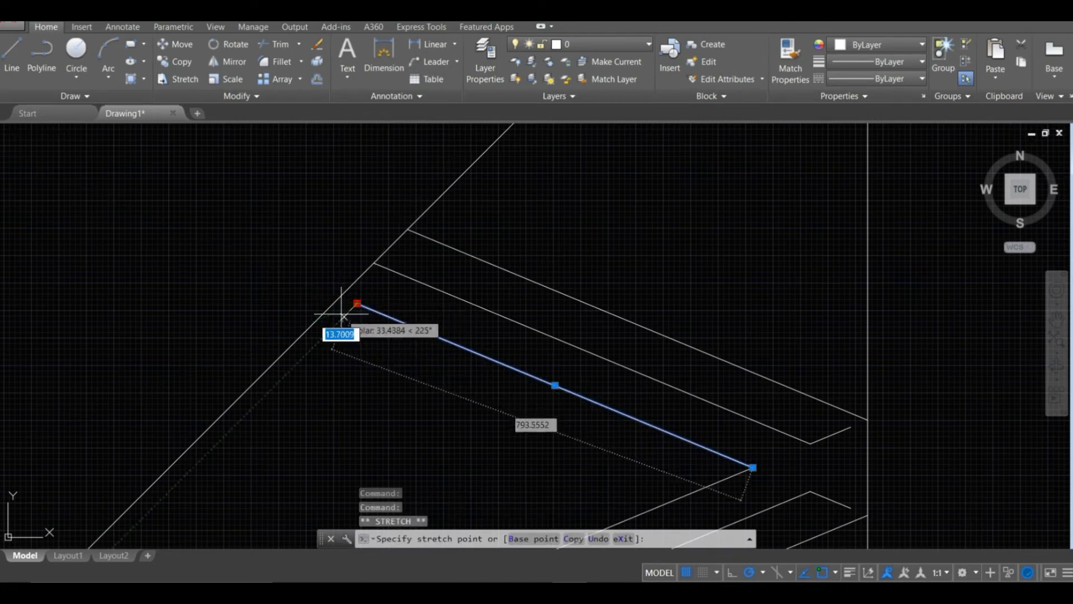
click(311, 284)
key(Escape)
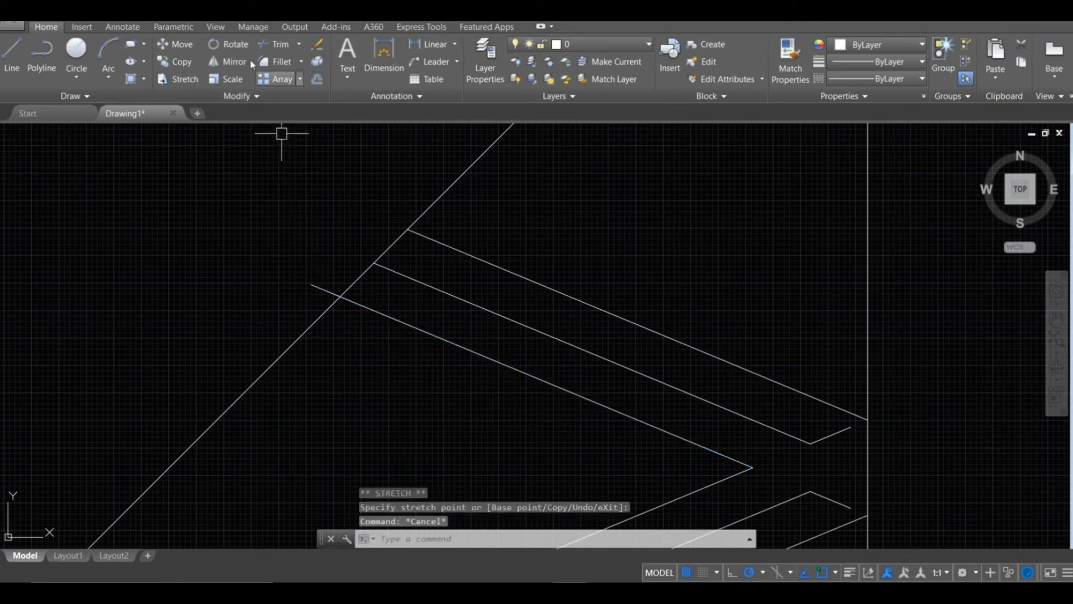
click(265, 44)
key(Return)
click(329, 290)
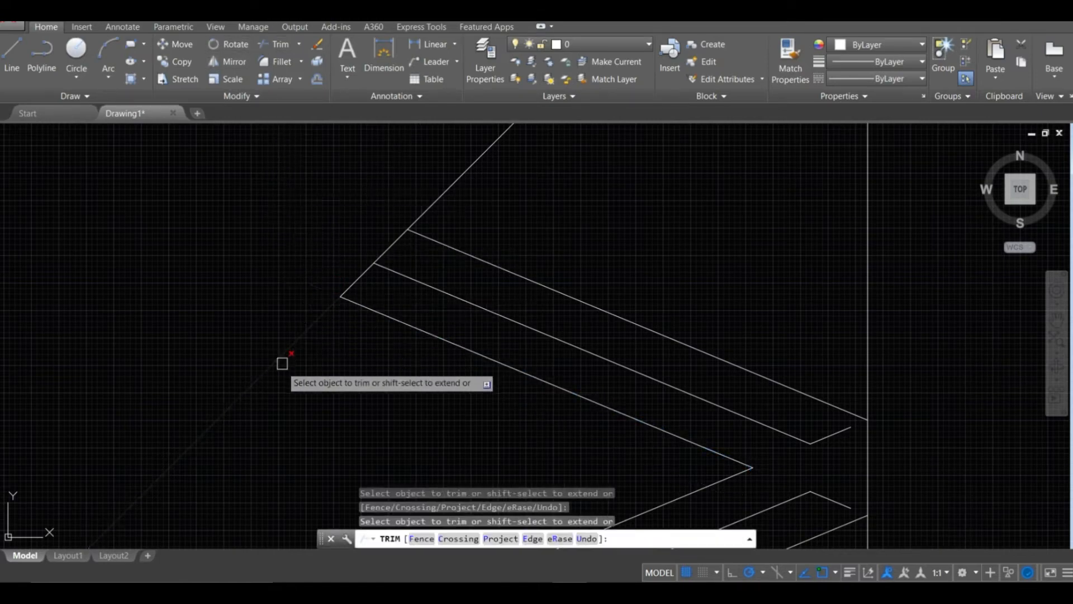
Trim the line ends beyond the lower diagonal and vertical edge, and the crossing segments where the 45° strips meet.
scroll(344, 397, down, 2)
middle_drag(345, 397, 344, 391)
scroll(366, 358, down, 1)
middle_drag(370, 352, 481, 203)
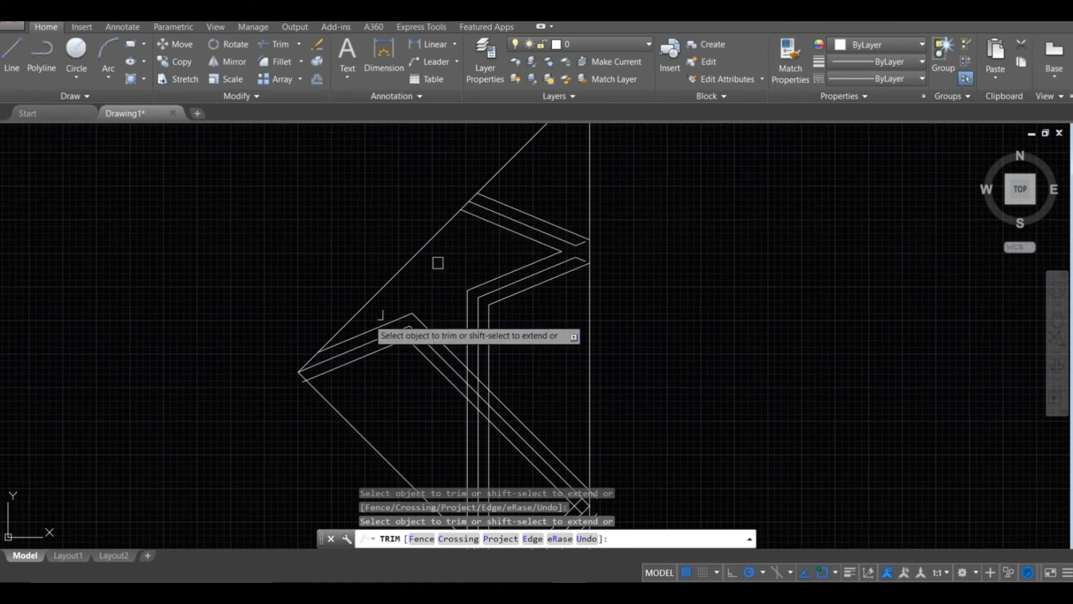
middle_drag(300, 439, 248, 251)
scroll(446, 398, up, 2)
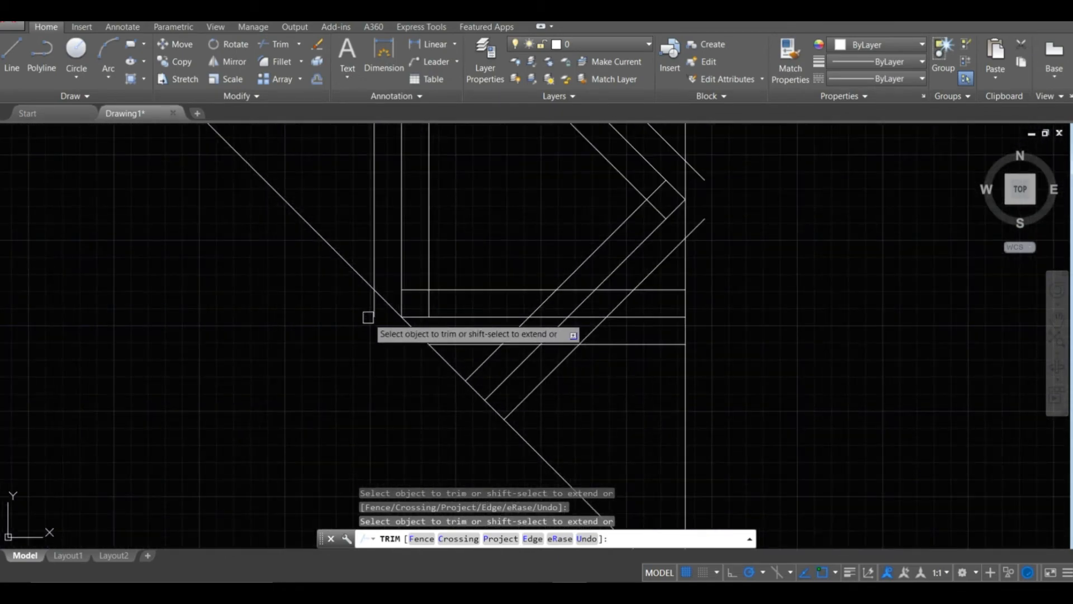
click(369, 317)
click(379, 311)
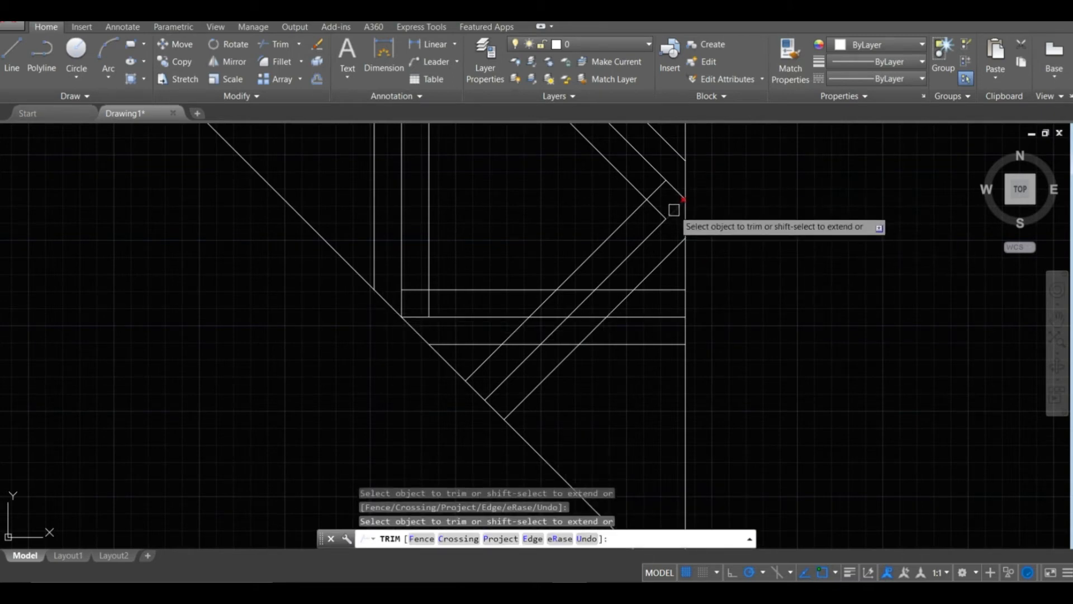
click(675, 190)
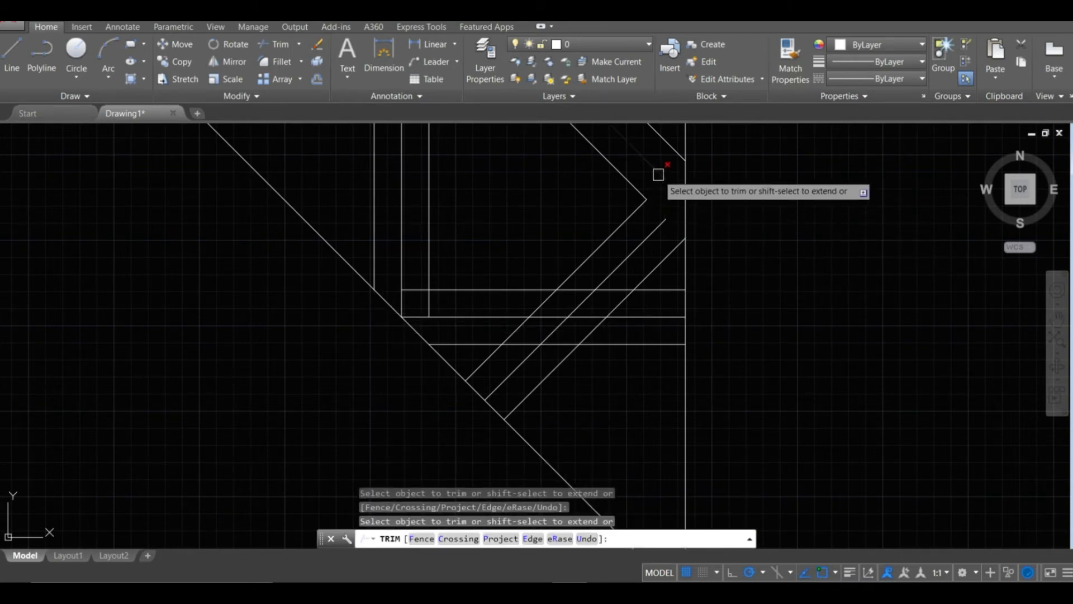
click(653, 174)
click(665, 219)
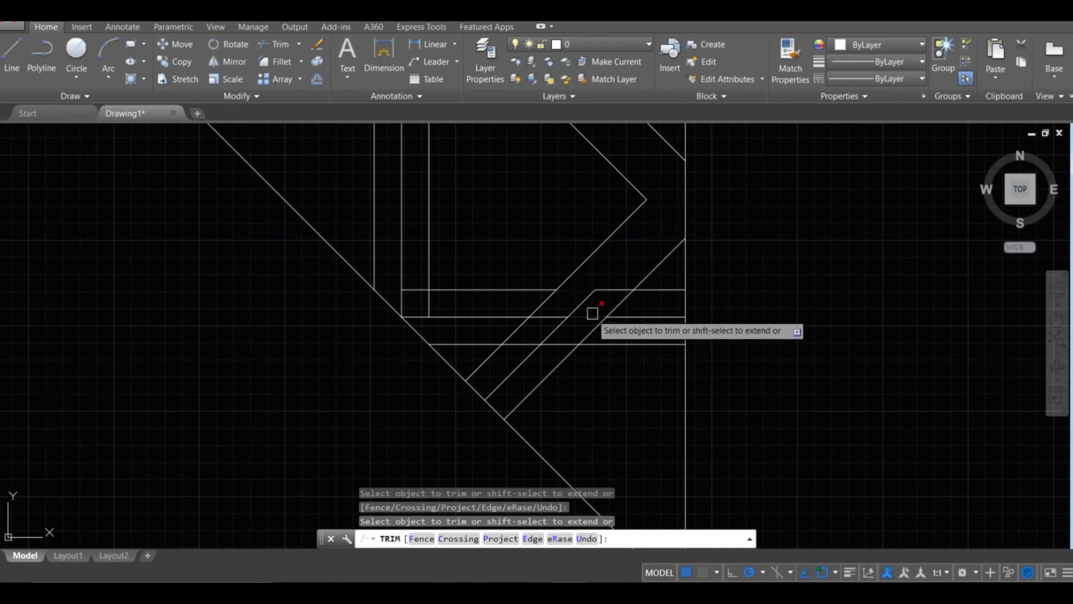
Trim the overlapping segments where the lower horizontal strip crosses the rising 45° strip.
middle_drag(589, 330, 553, 400)
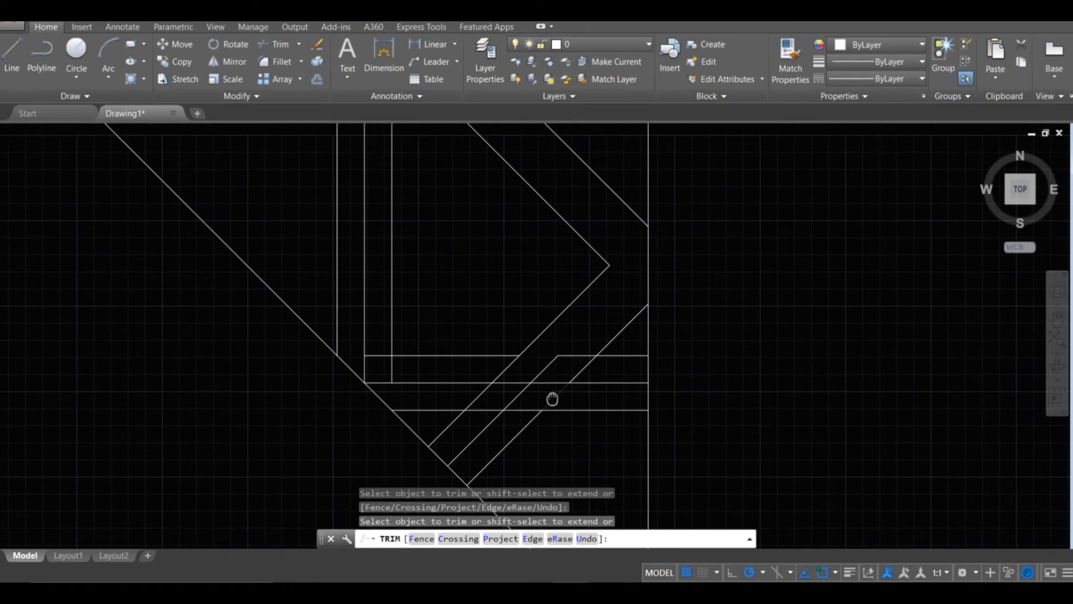
click(579, 373)
click(485, 408)
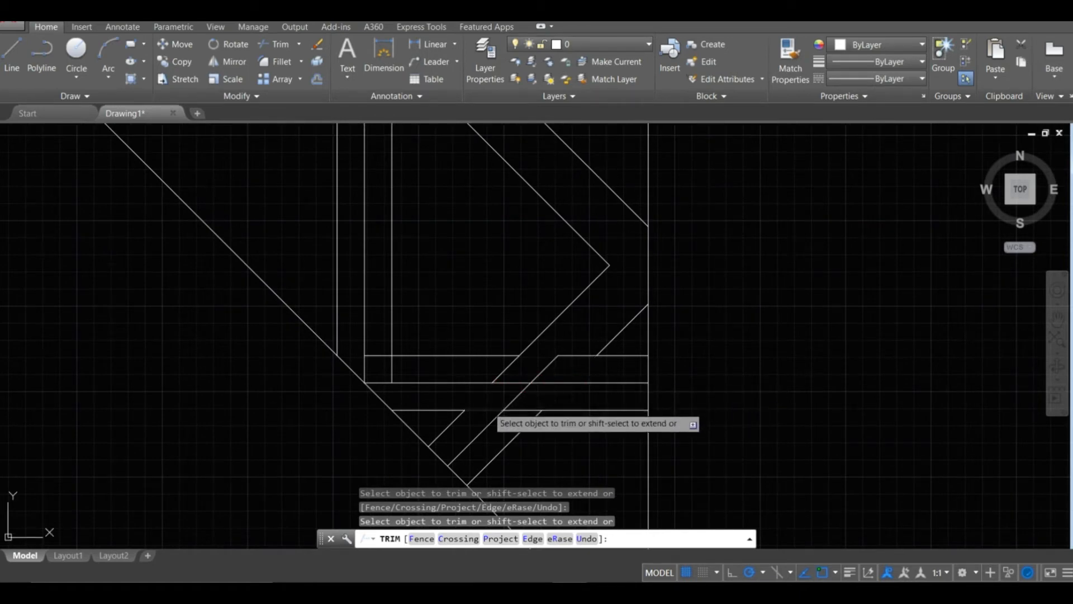
click(506, 371)
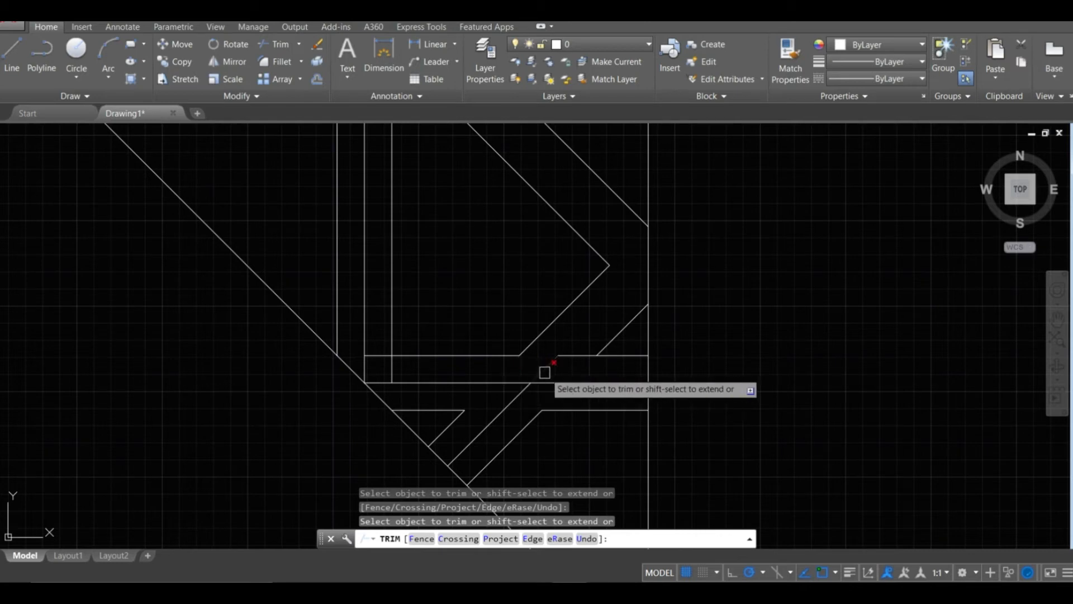
click(571, 357)
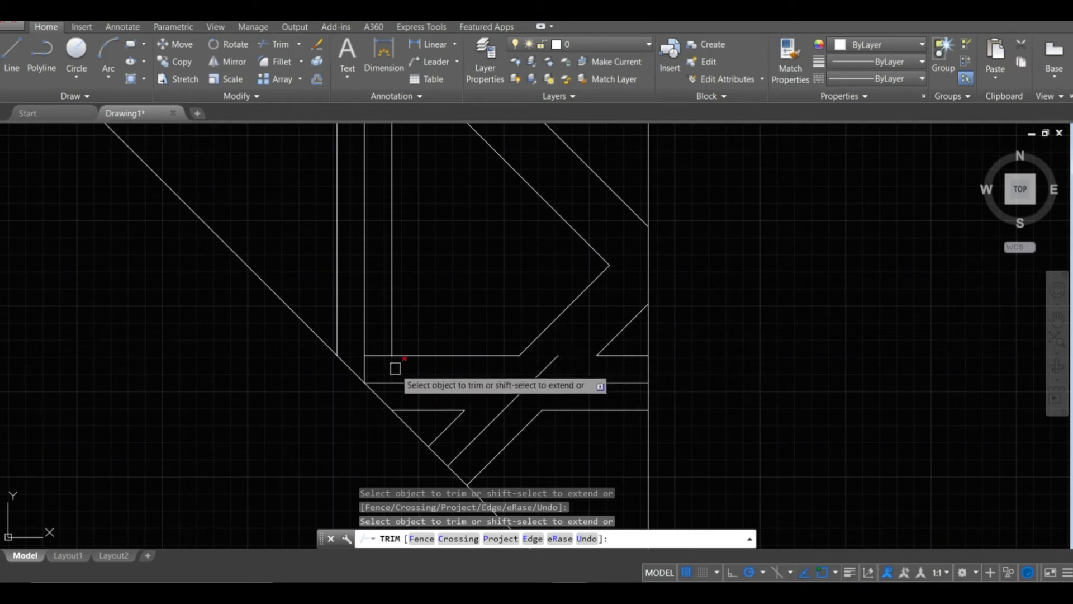
Trim the leftover center lines and corner overlaps in the lower strips, and erase the short 45° remnant at their crossing.
click(378, 356)
click(383, 381)
click(369, 359)
click(517, 393)
key(Escape)
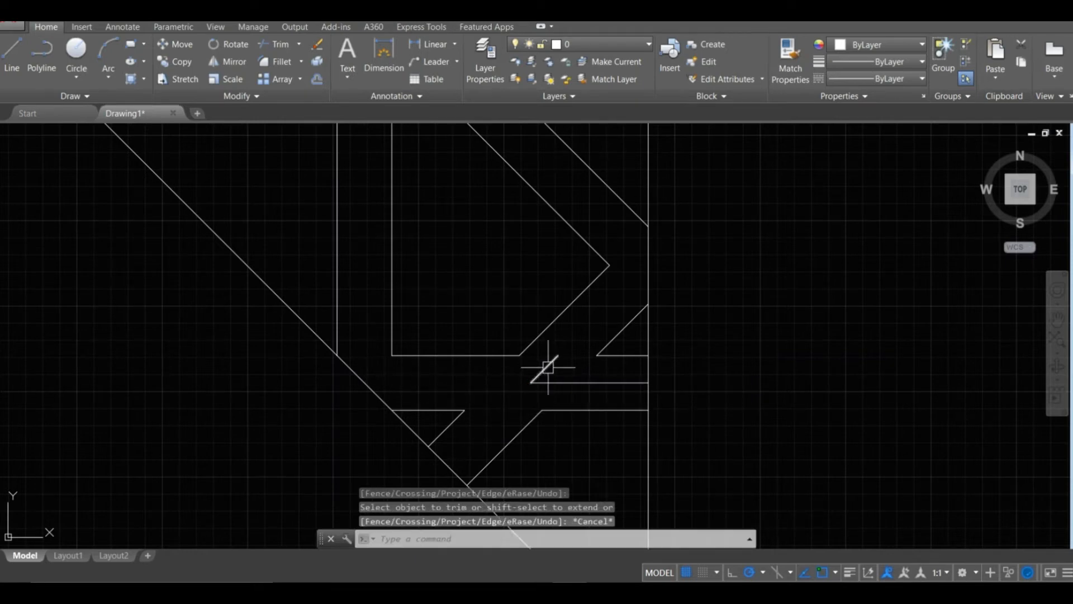
click(545, 367)
key(Delete)
Trim the overlapping outer segments where the descending 45° strip crosses the inner vertical strip.
scroll(472, 283, down, 4)
middle_drag(489, 329, 524, 415)
scroll(496, 316, up, 5)
middle_drag(414, 266, 447, 285)
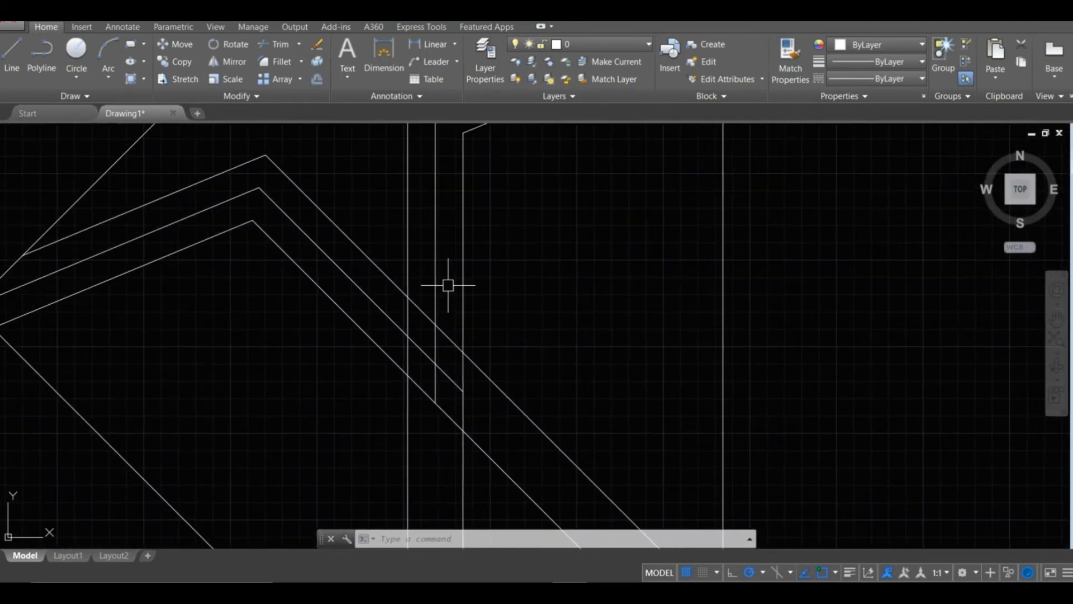
click(279, 44)
key(Return)
click(420, 386)
click(447, 416)
click(462, 376)
click(450, 341)
click(423, 313)
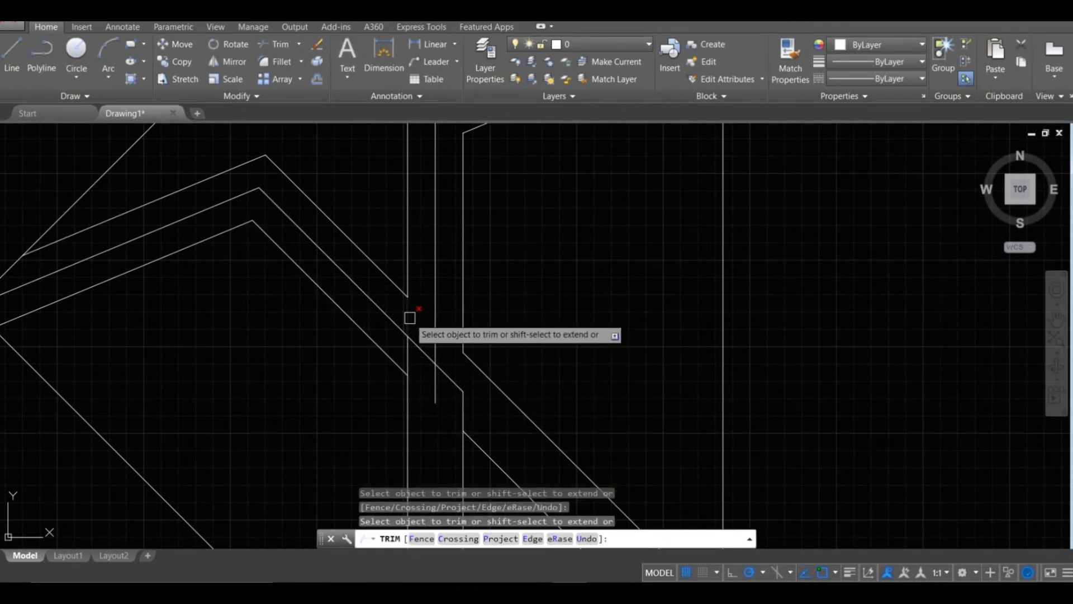
mouse_move(299, 315)
middle_down()
mouse_move(316, 389)
mouse_move(291, 436)
middle_up()
middle_drag(644, 250, 593, 385)
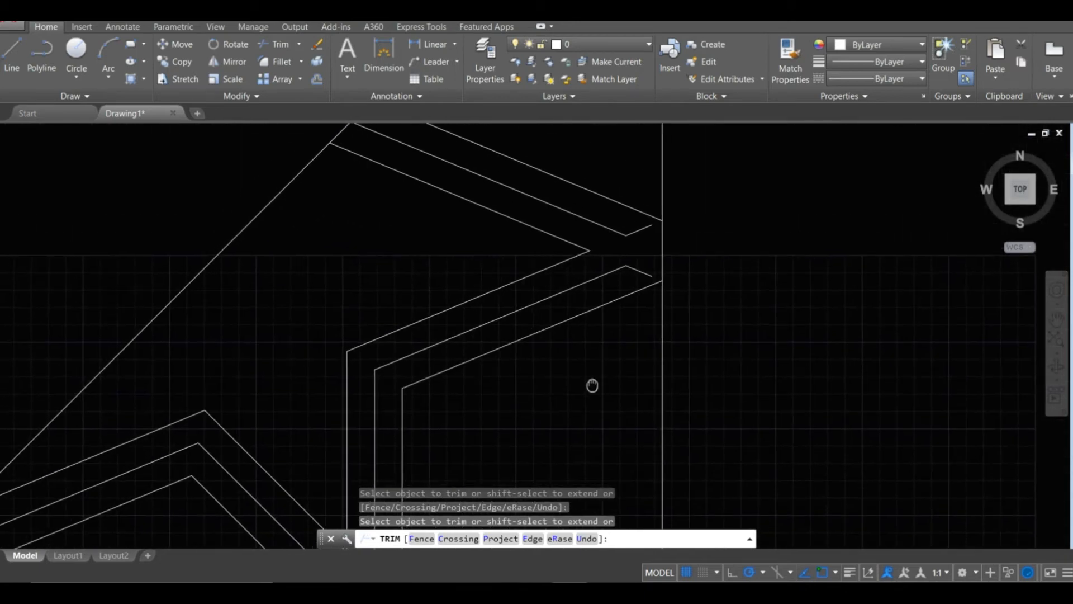
Erase the six leftover center line segments in the zigzag, inner vertical and descending 45° strips.
right_click(589, 378)
click(598, 388)
click(633, 234)
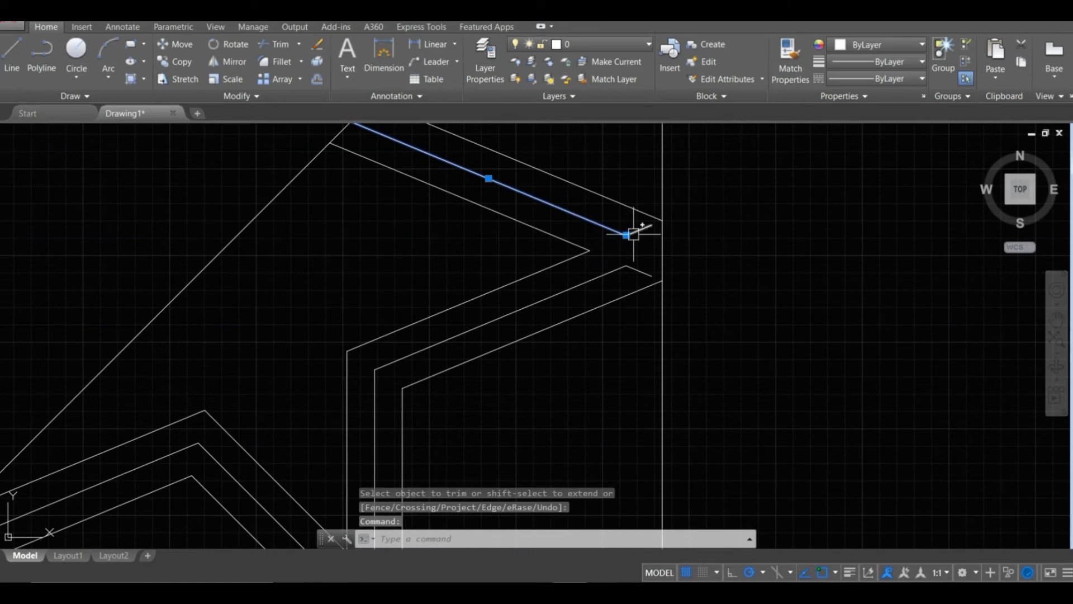
click(635, 232)
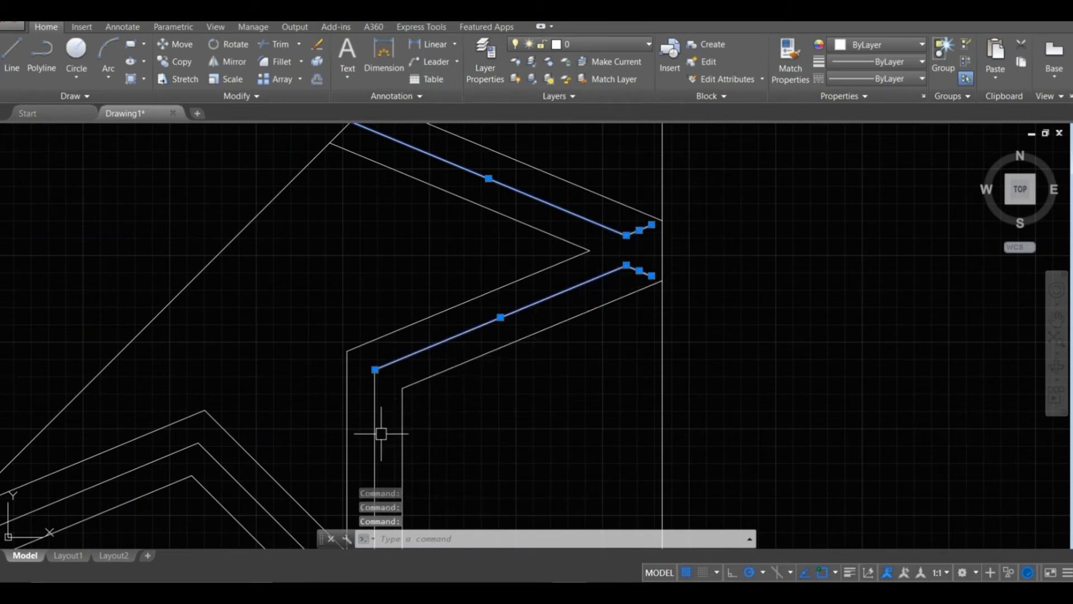
mouse_move(378, 436)
middle_down()
mouse_move(397, 371)
mouse_move(477, 317)
middle_up()
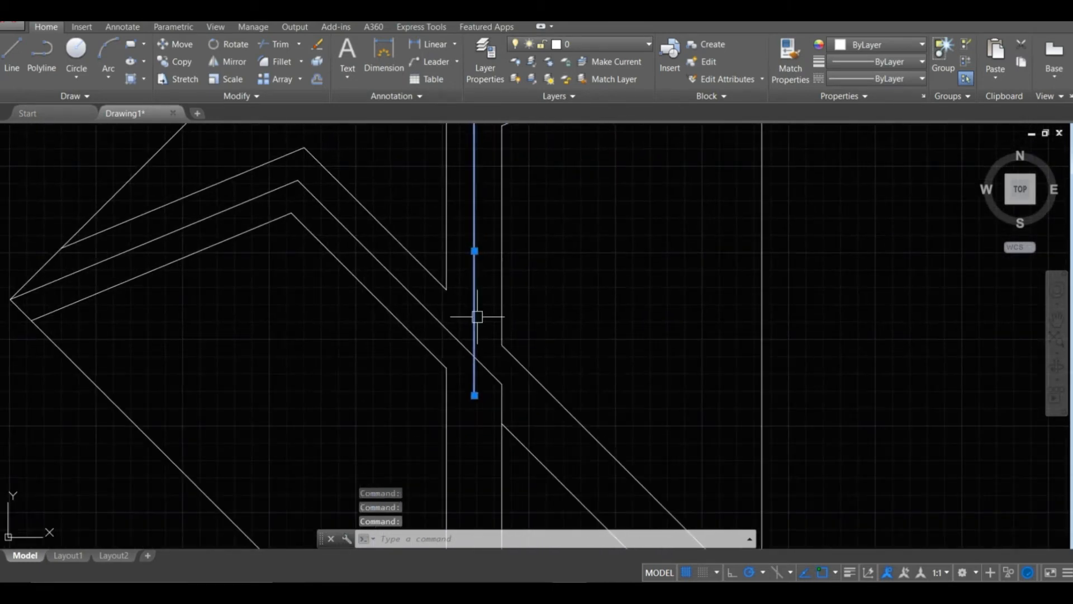
key(Delete)
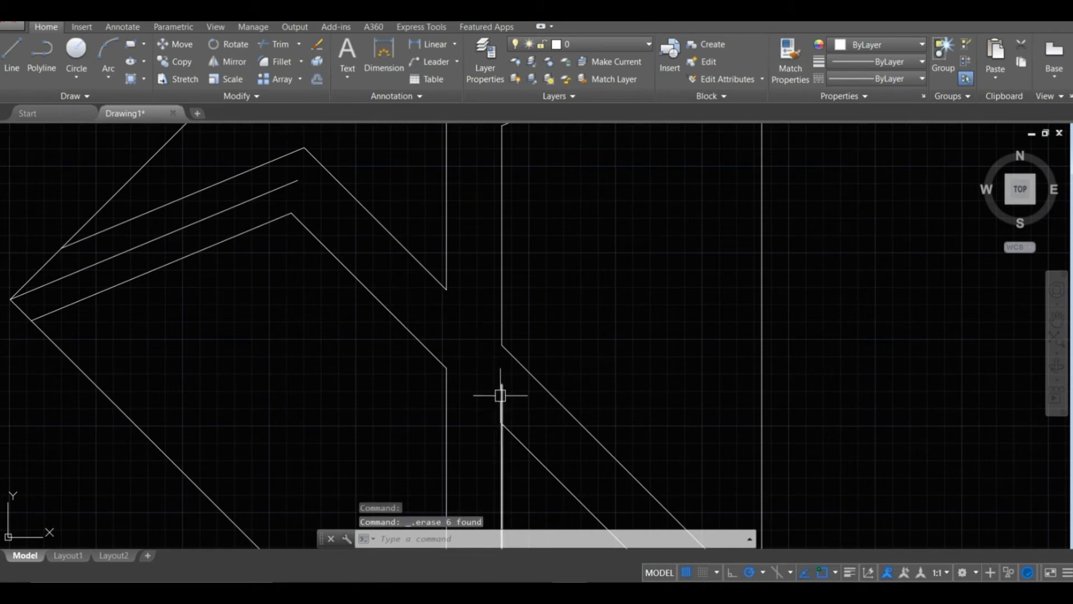
Stretch the upper end of the inner vertical strip's right line down to the corner of the lower 45° strip edge.
click(500, 395)
click(502, 385)
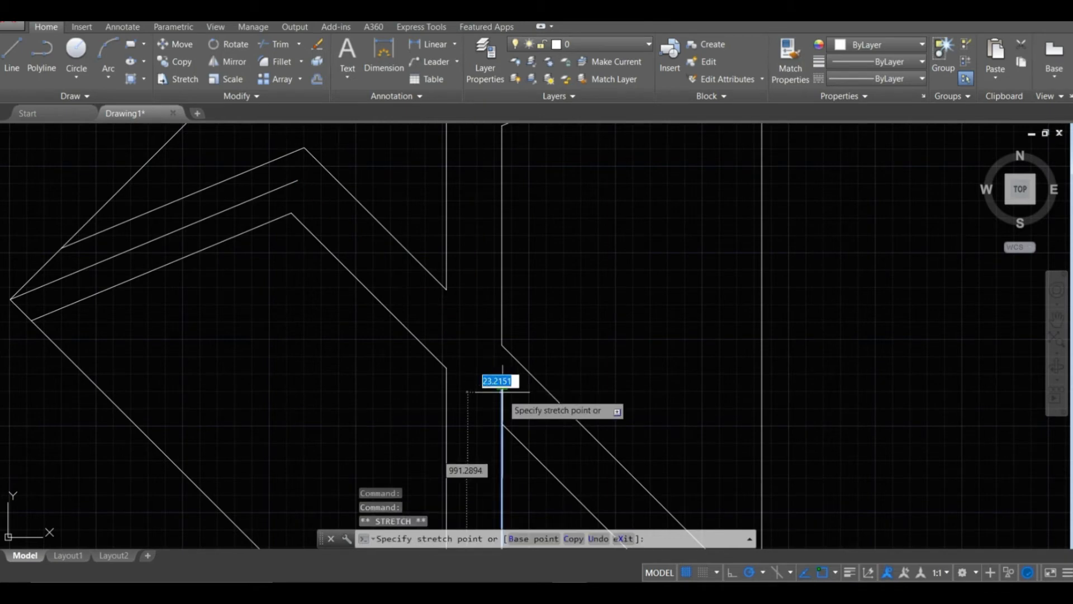
click(501, 422)
middle_drag(450, 366, 493, 348)
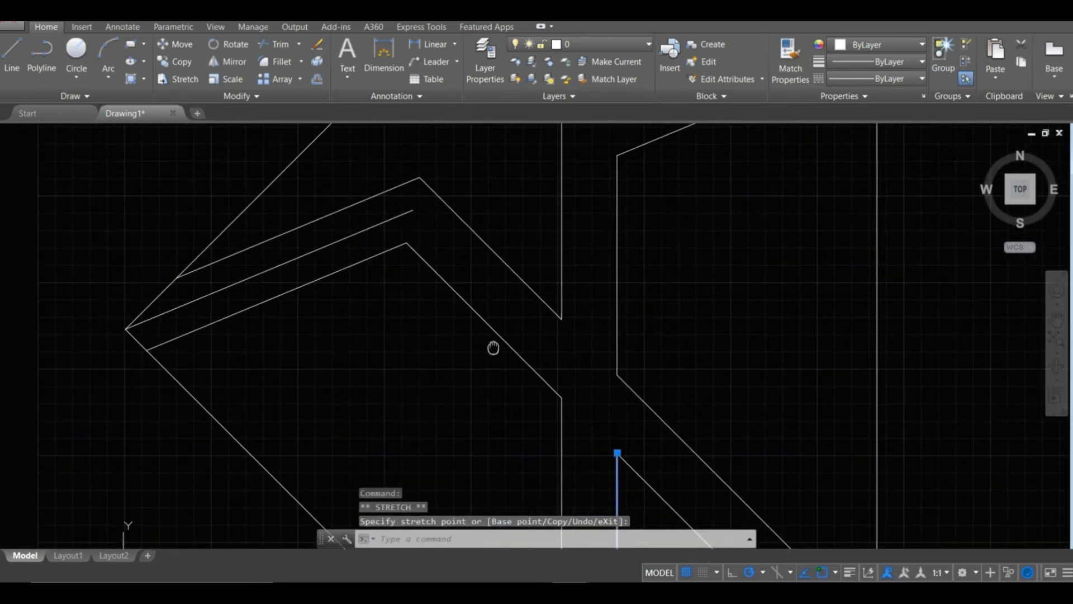
key(Escape)
Erase the remaining center line in the rising strip at the triangle's left corner.
click(399, 220)
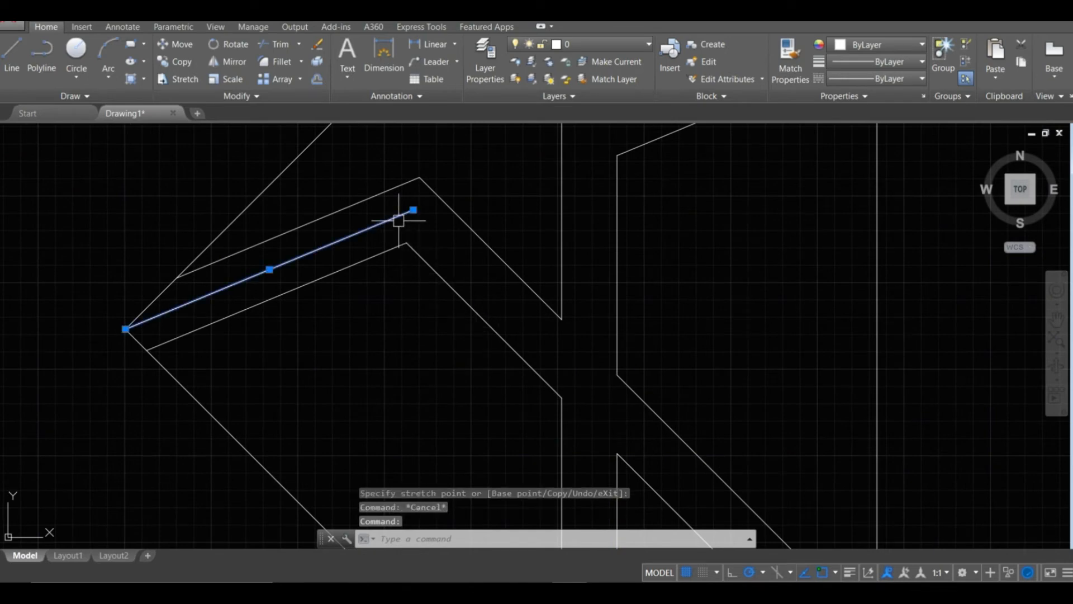
key(Delete)
scroll(512, 263, down, 5)
middle_drag(513, 263, 485, 326)
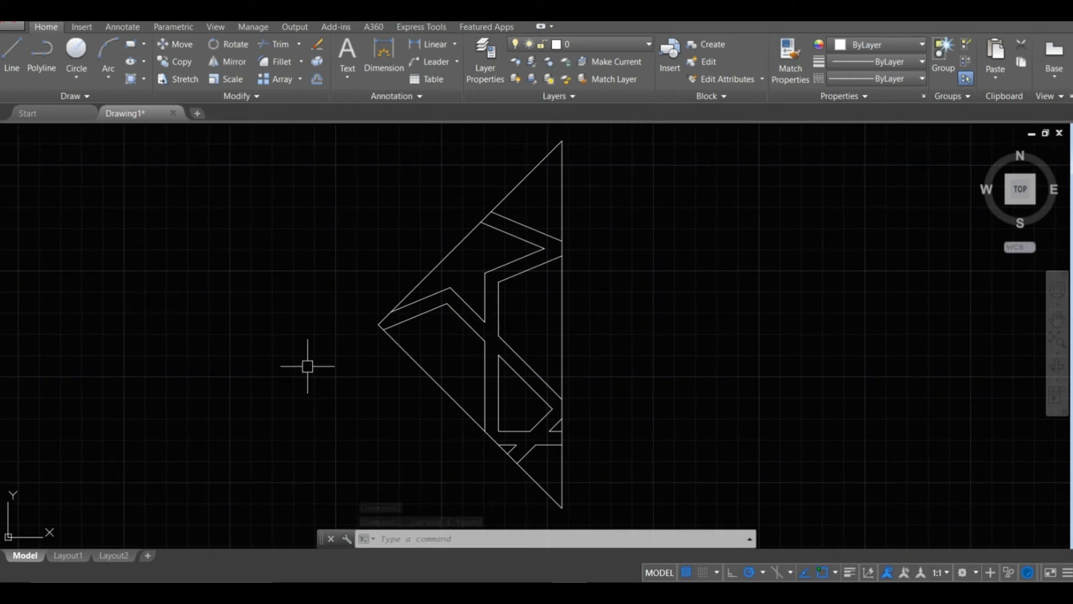
Mirror the whole triangular unit about its upper diagonal edge, keeping the source objects.
click(310, 128)
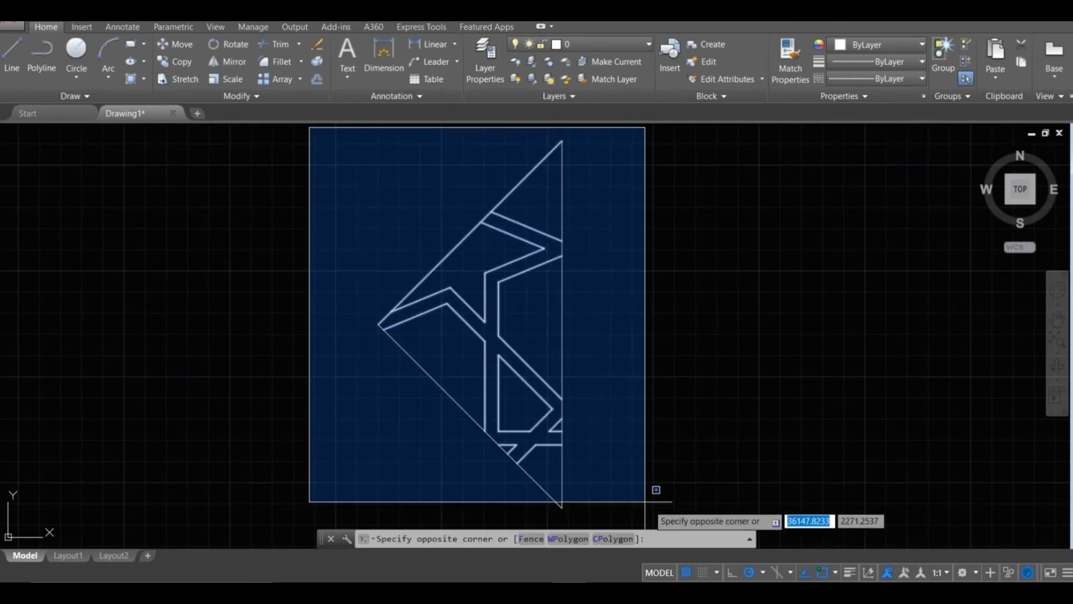
click(691, 525)
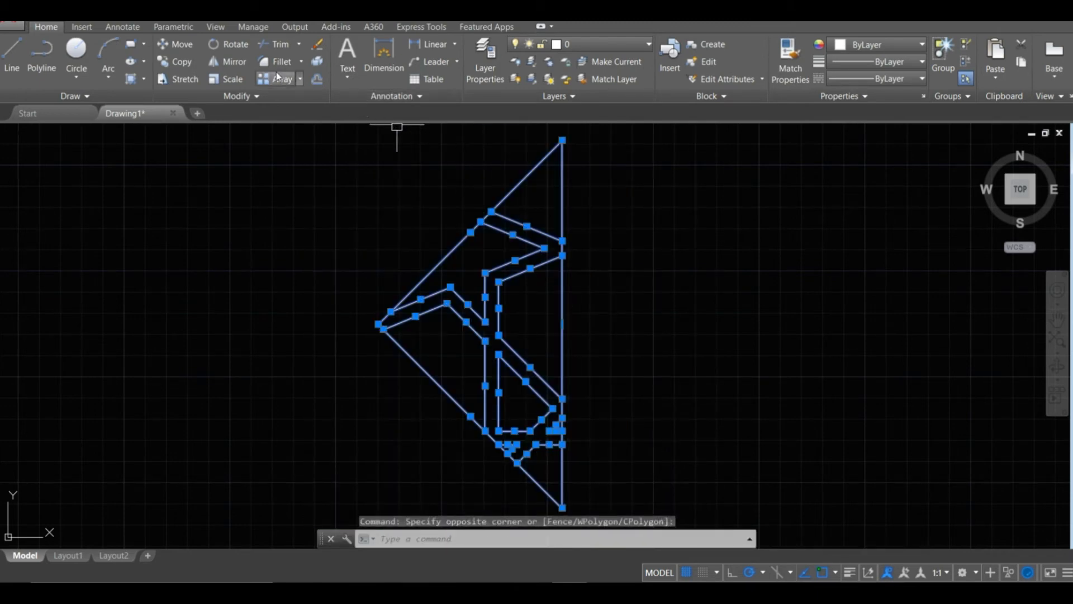
click(245, 63)
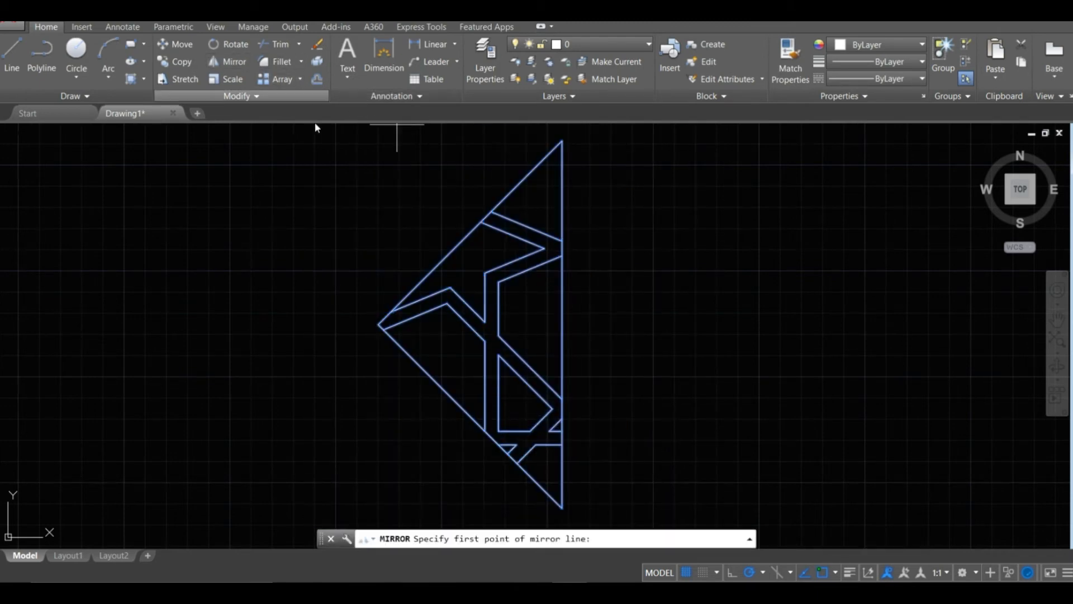
click(561, 140)
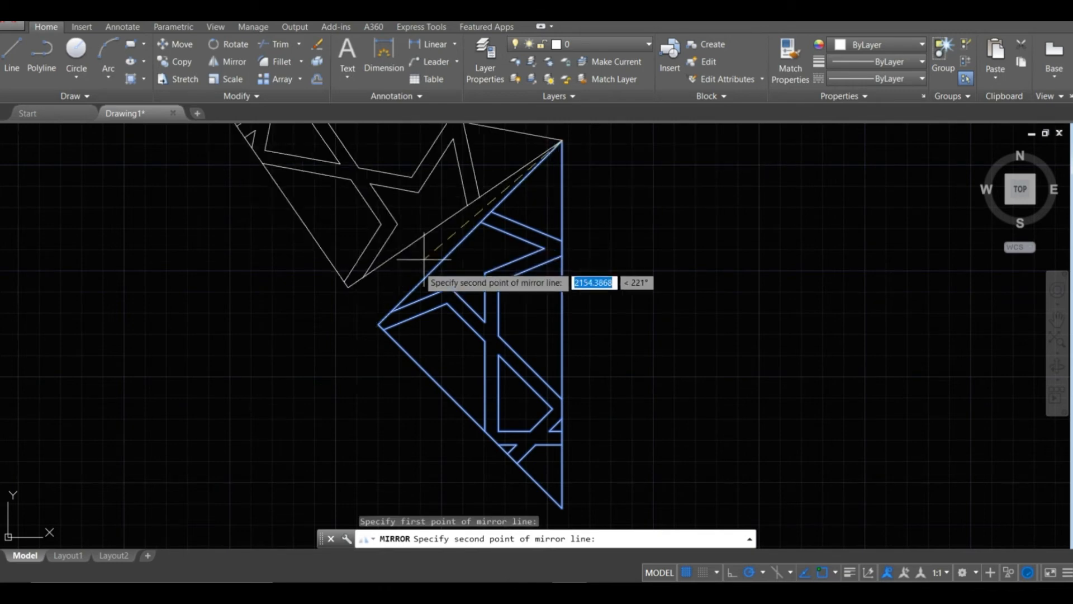
click(378, 323)
click(402, 374)
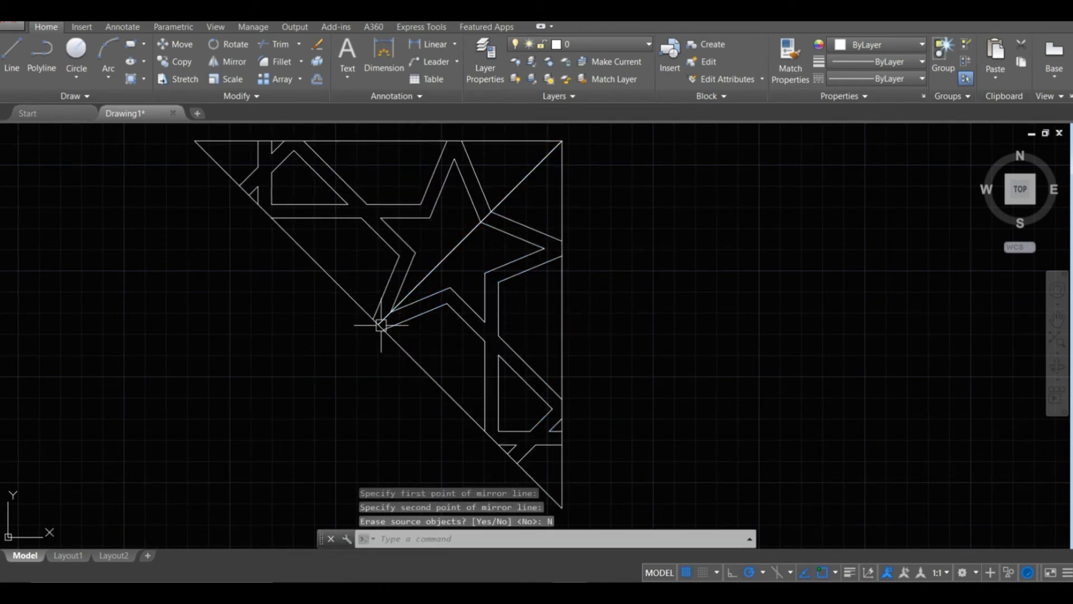
Mirror the combined larger triangle about its long diagonal edge to complete a square tile, keeping the source objects.
middle_drag(334, 298, 362, 324)
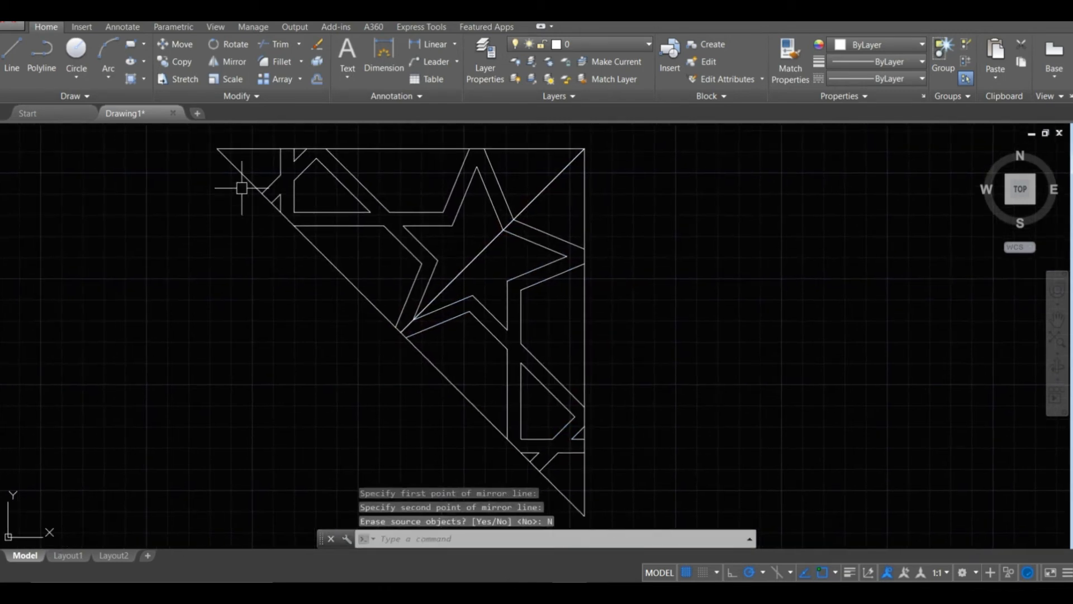
click(180, 132)
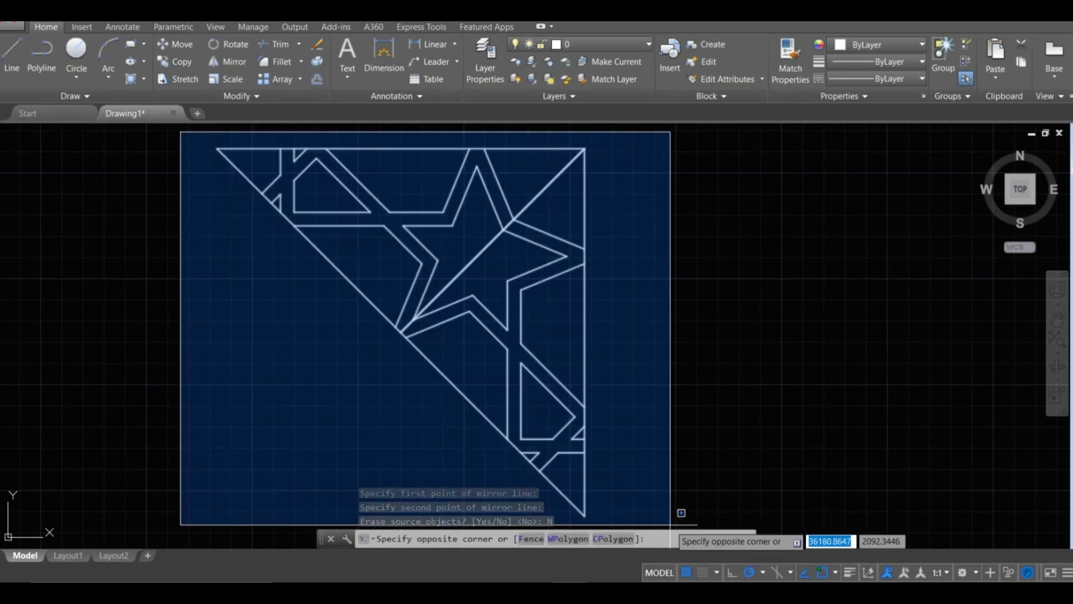
click(681, 513)
key(Return)
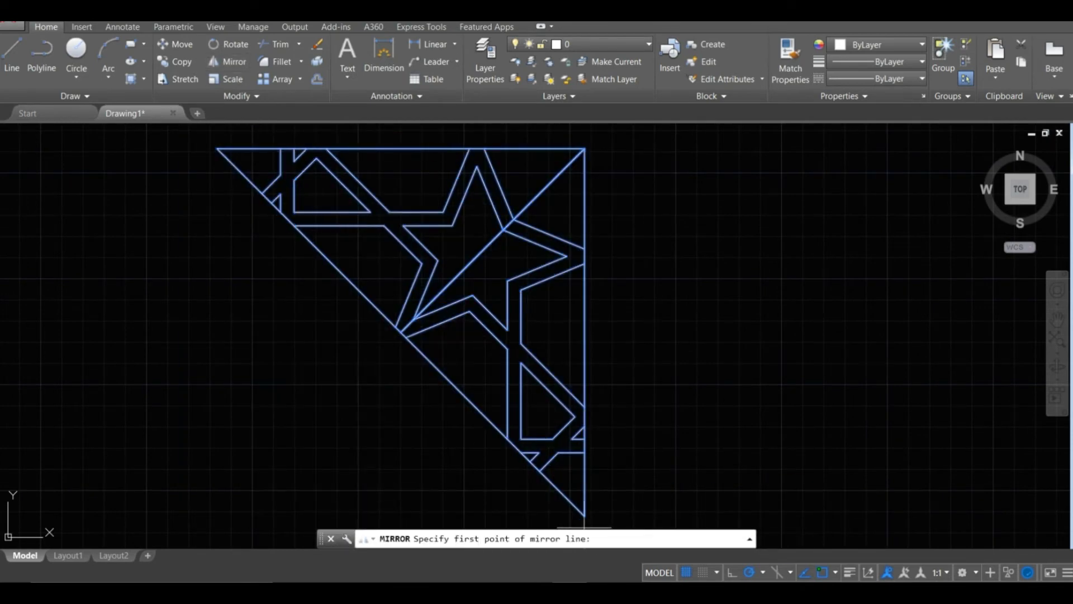
key(Return)
click(584, 514)
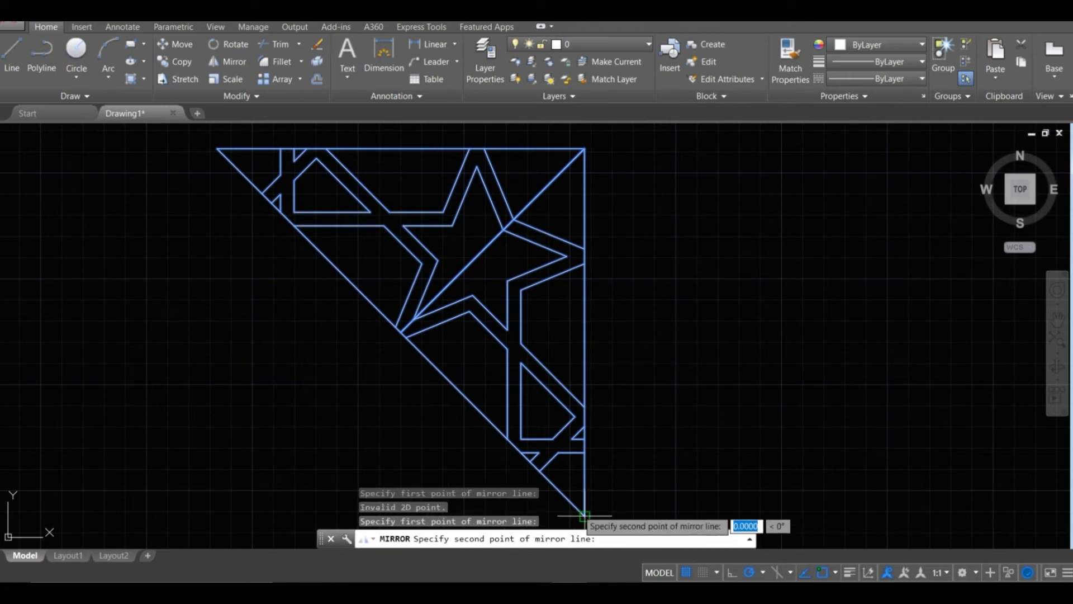
click(218, 150)
click(249, 200)
Erase the square tile's diagonal construction lines and its top and right border lines.
mouse_move(329, 319)
middle_down()
mouse_move(445, 294)
mouse_move(467, 315)
middle_up()
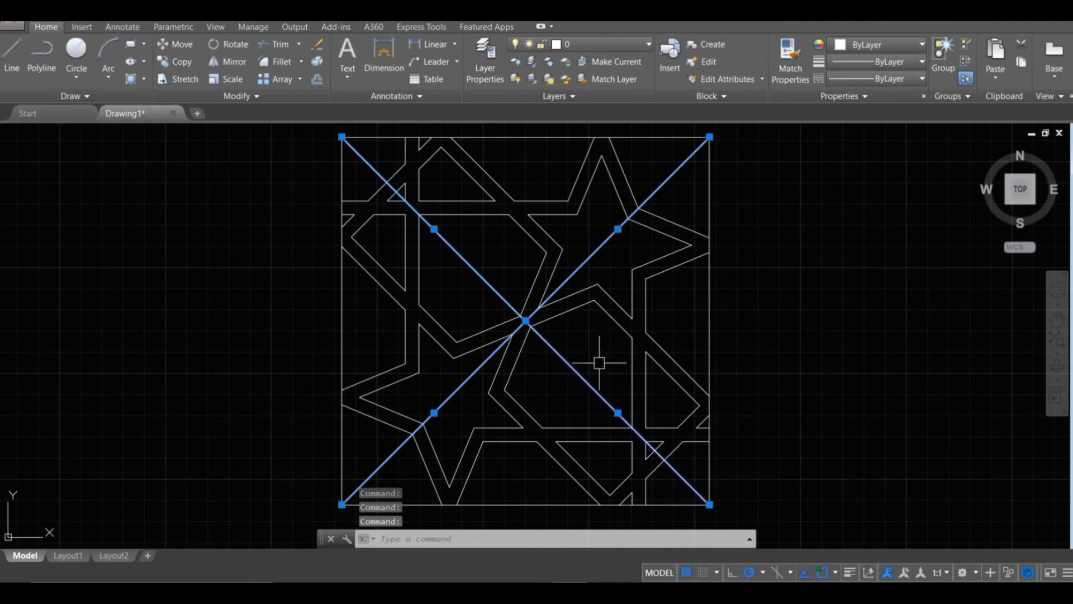
key(Delete)
middle_drag(679, 249, 664, 275)
click(719, 205)
click(671, 151)
key(Delete)
Erase the tile's left and bottom border lines and the remaining descending diagonal.
middle_drag(546, 311, 586, 211)
click(423, 425)
click(328, 376)
key(Delete)
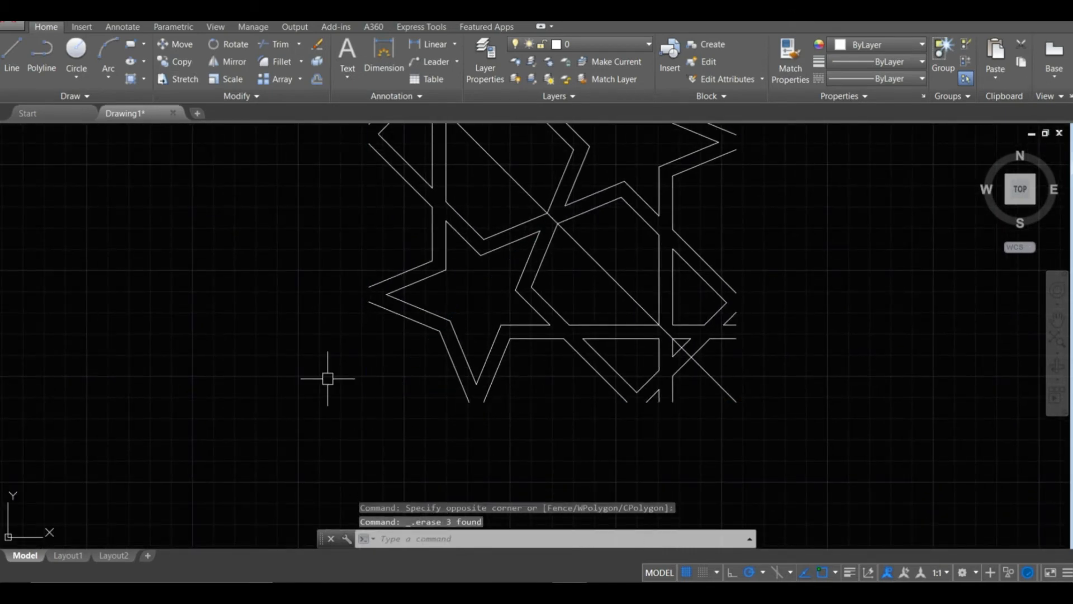
middle_drag(379, 367, 280, 440)
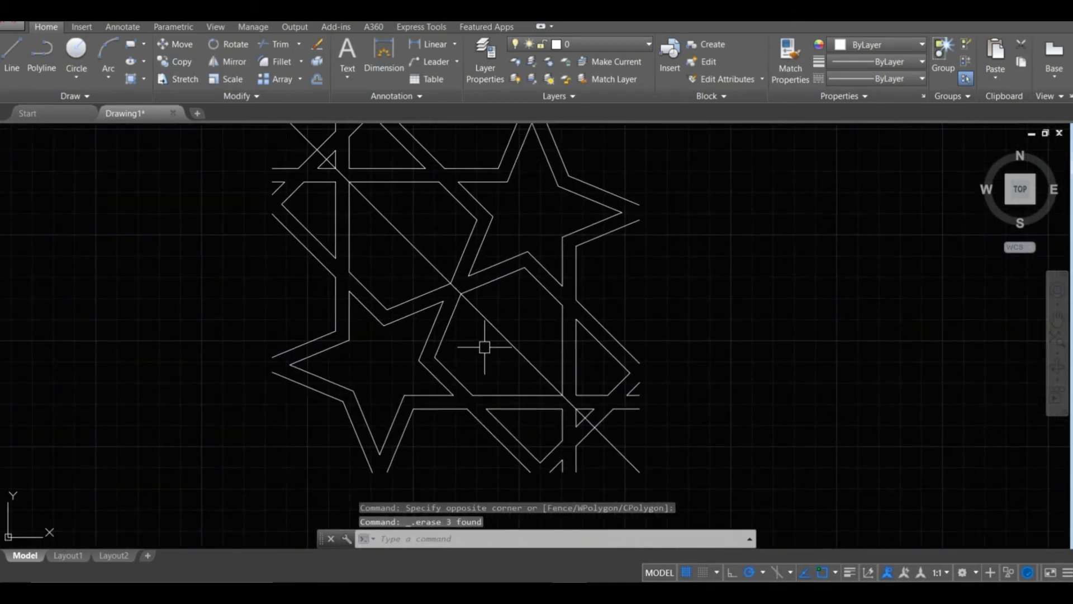
click(503, 337)
key(Delete)
Mirror the whole tile about the vertical line through its right-side strip endpoints, keeping the source objects.
scroll(437, 258, down, 3)
click(265, 175)
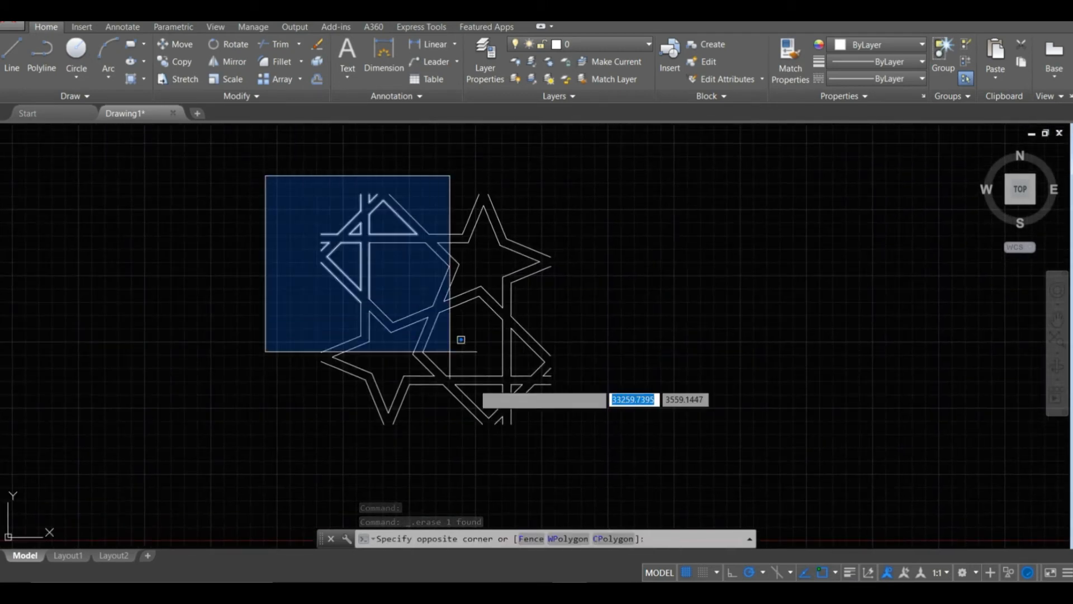
click(587, 470)
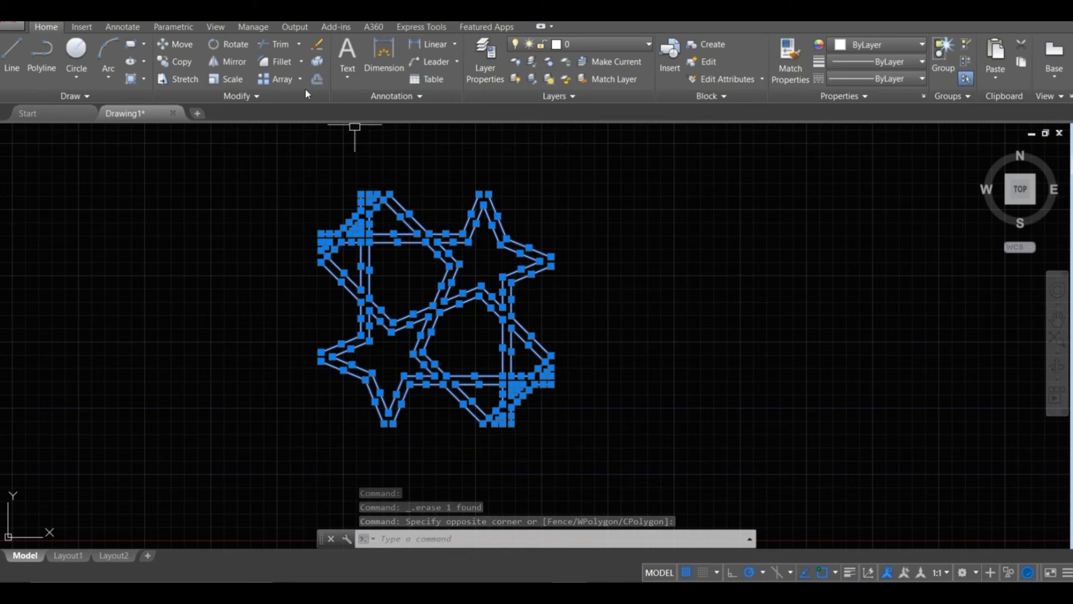
click(240, 64)
scroll(525, 268, up, 3)
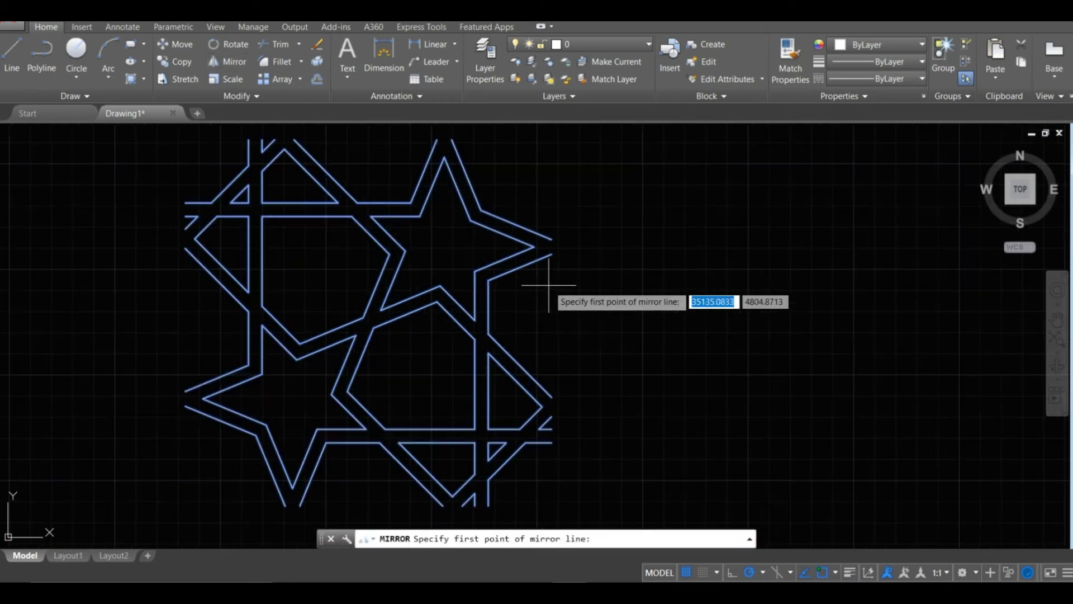
click(465, 238)
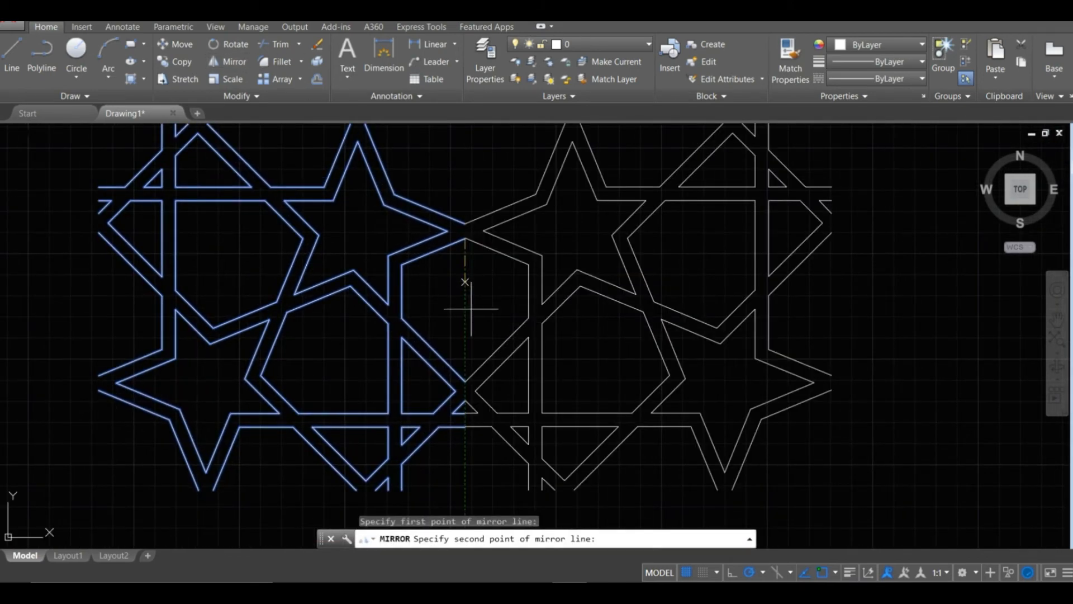
click(466, 379)
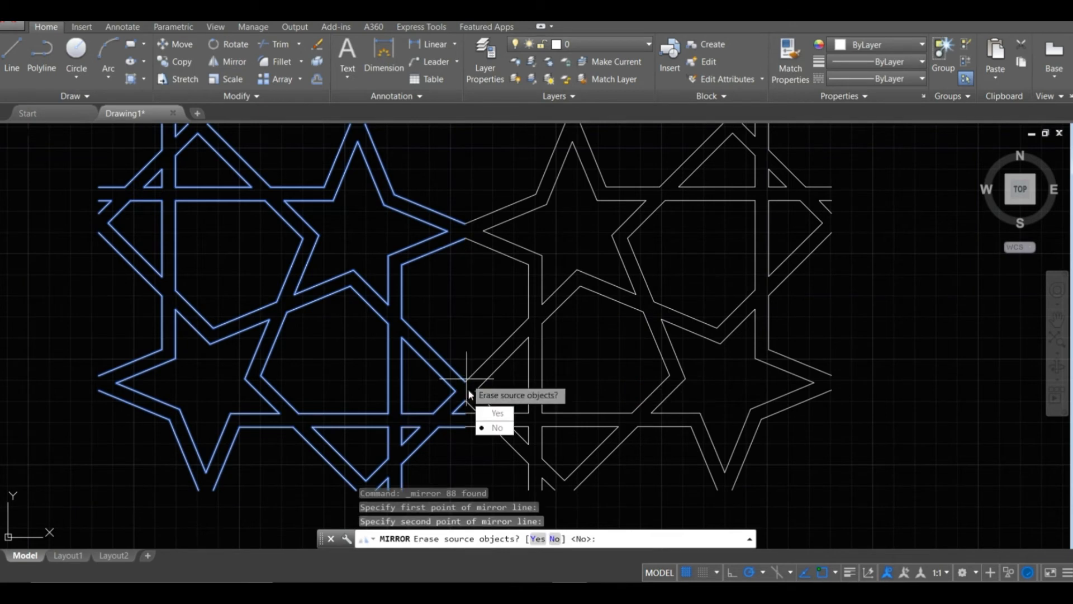
click(485, 428)
Mirror the two-tile pattern about the horizontal line through its bottom strip endpoints, keeping the source objects.
scroll(454, 348, down, 3)
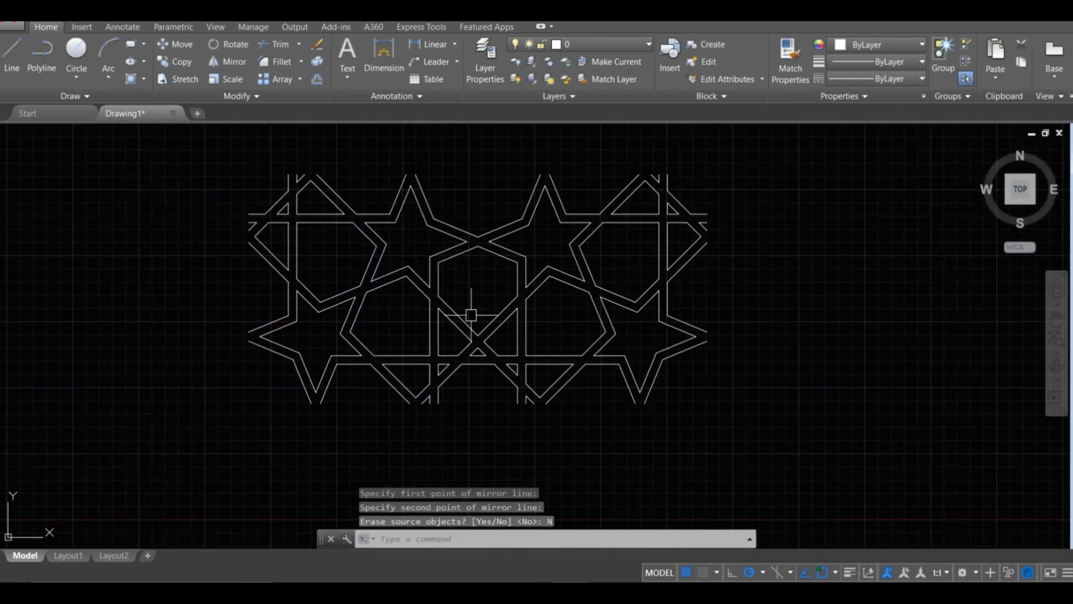
click(211, 158)
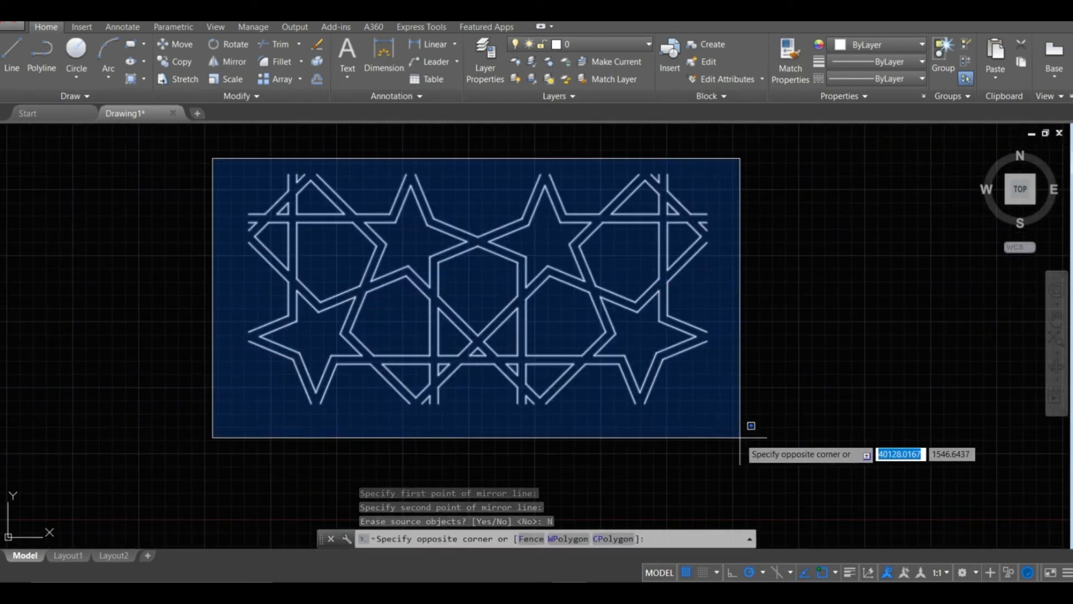
click(746, 439)
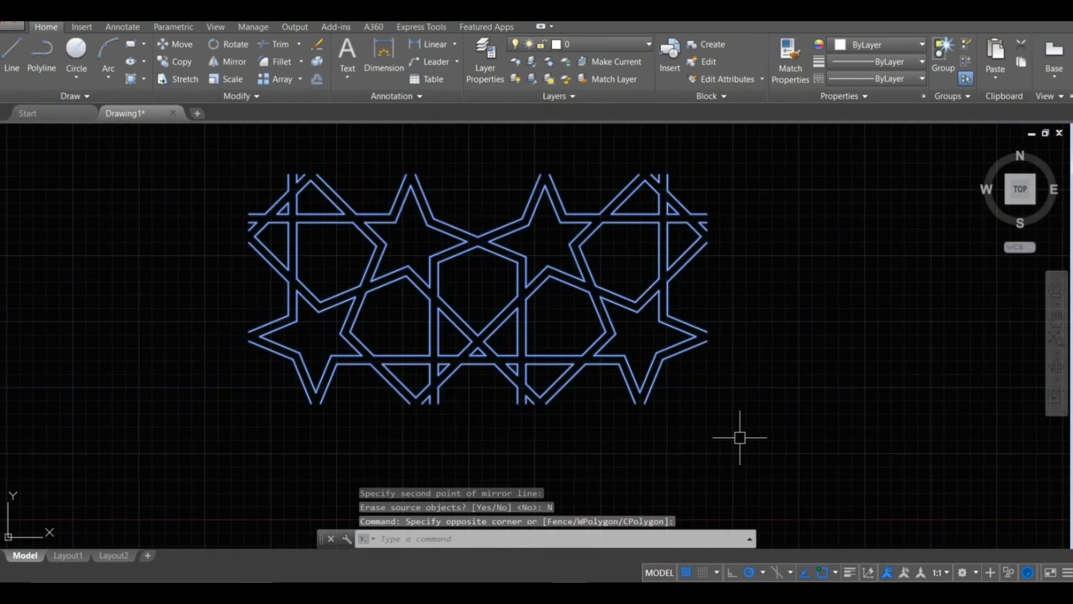
click(243, 62)
scroll(494, 392, up, 5)
middle_drag(498, 397, 564, 371)
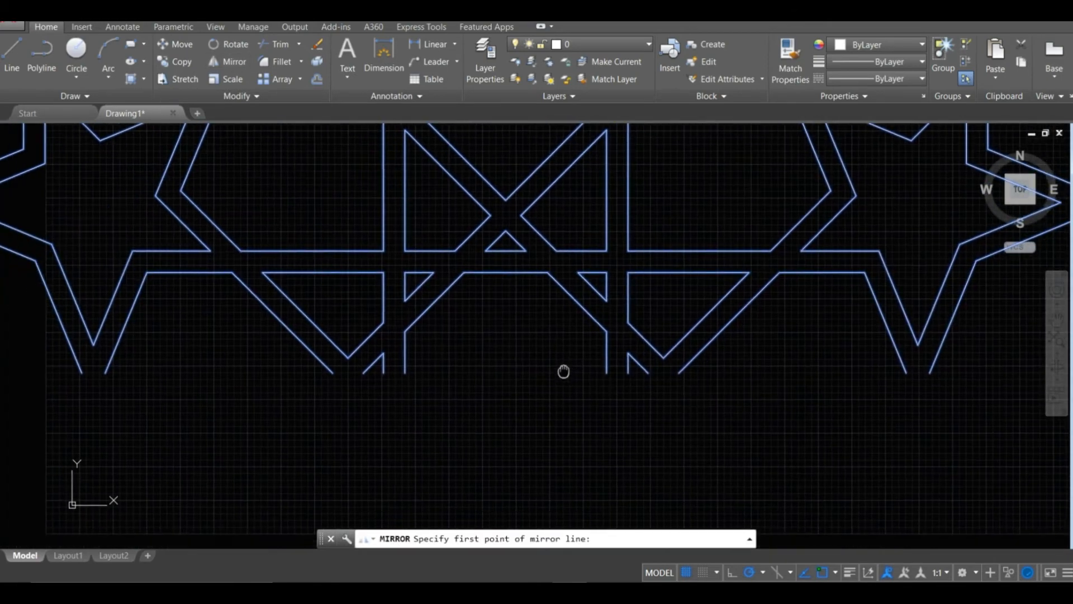
key(Return)
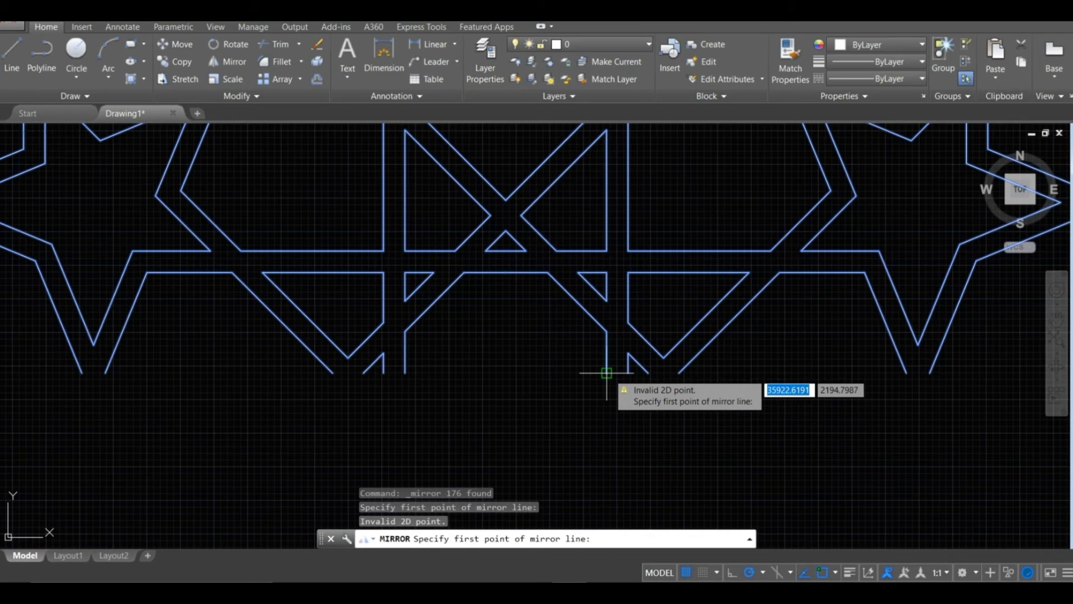
click(606, 373)
click(405, 372)
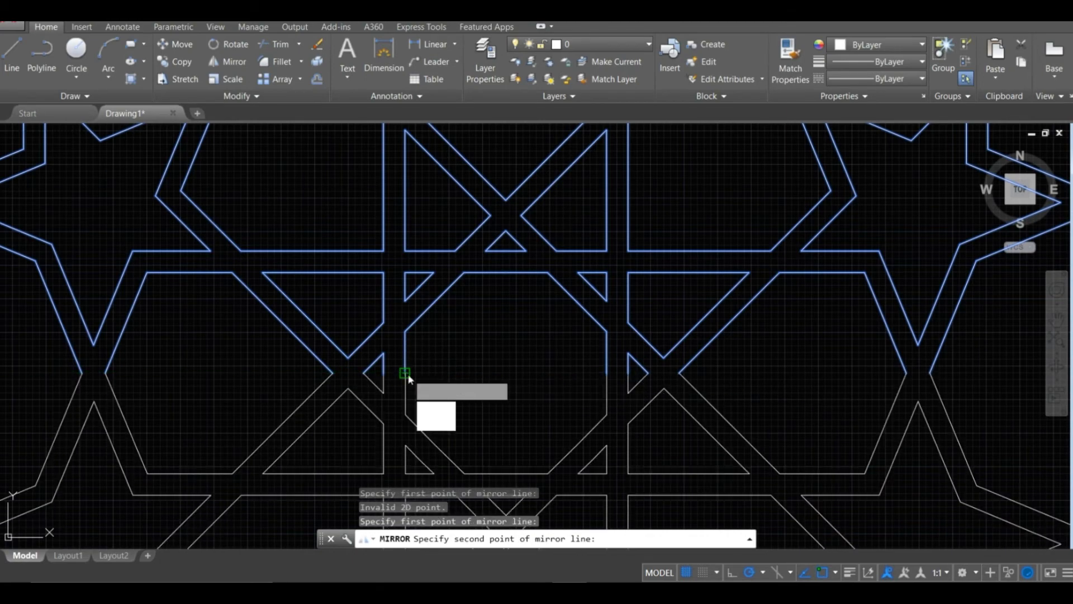
click(430, 419)
Copy the whole four-tile pattern to the right, from its upper-left strip endpoint to the matching endpoint on its right edge.
scroll(483, 356, down, 4)
scroll(483, 356, down, 3)
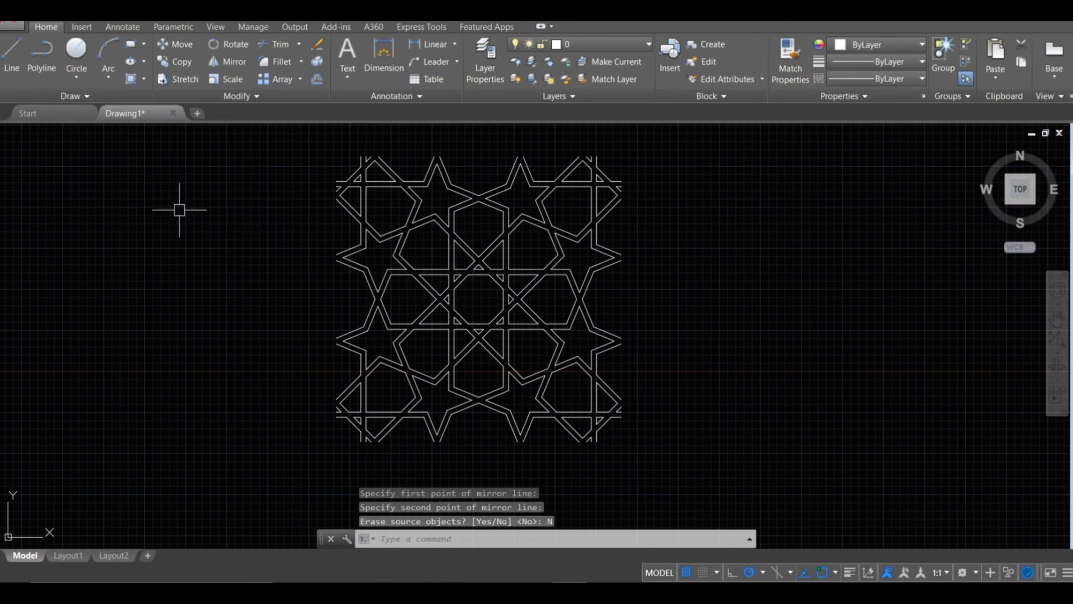
click(289, 139)
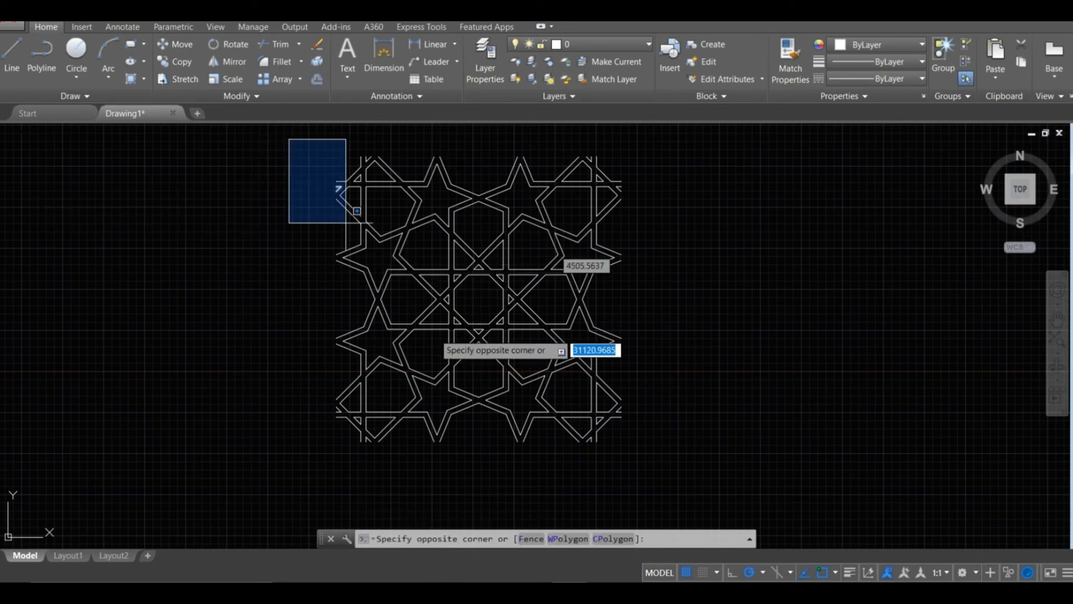
click(666, 488)
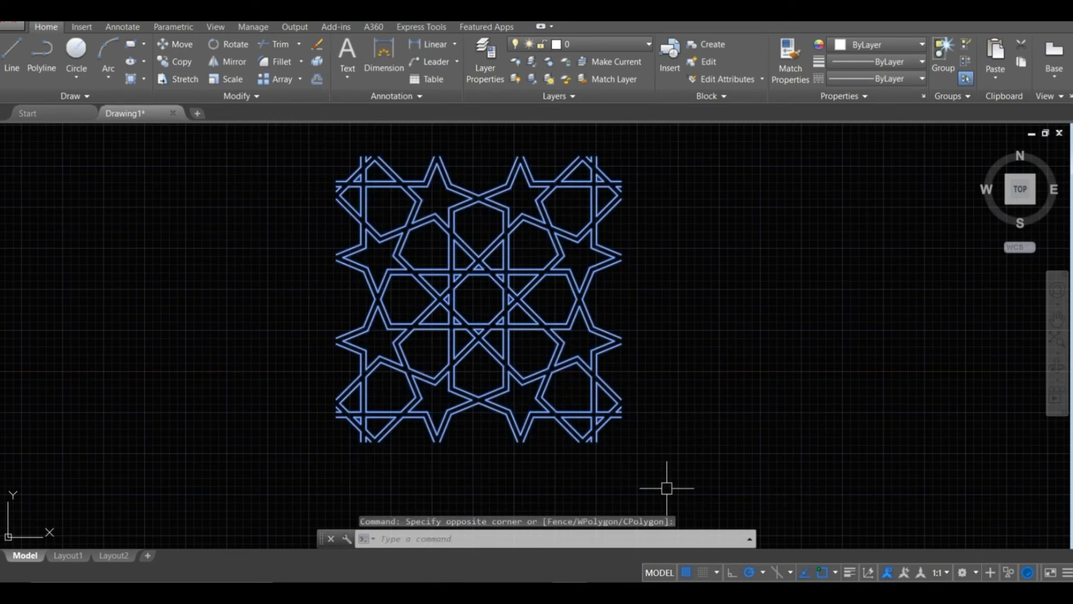
click(174, 64)
scroll(361, 196, up, 4)
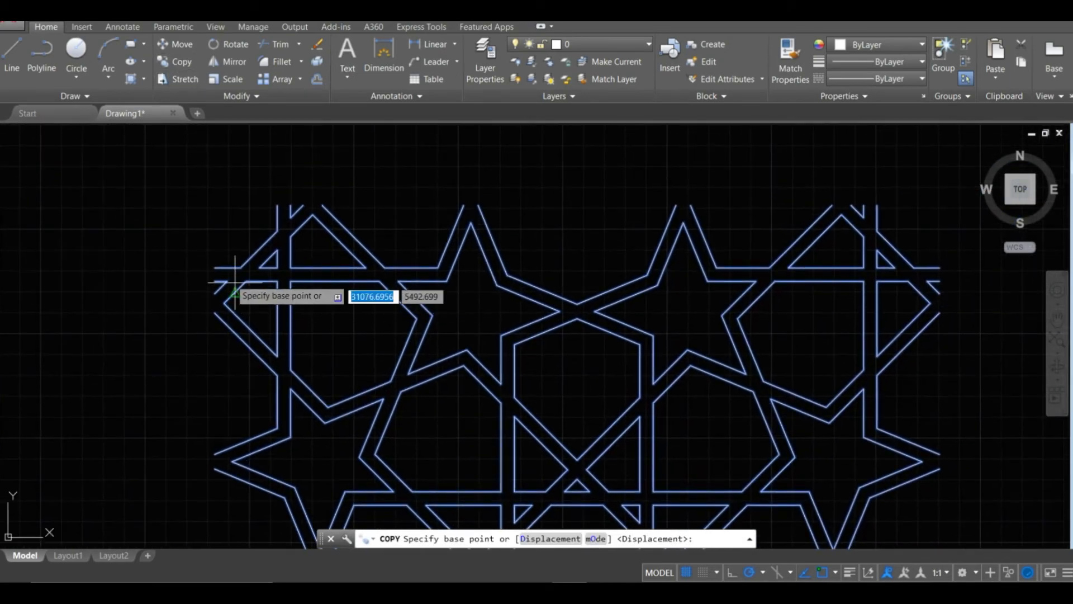
click(249, 278)
middle_drag(774, 277, 342, 294)
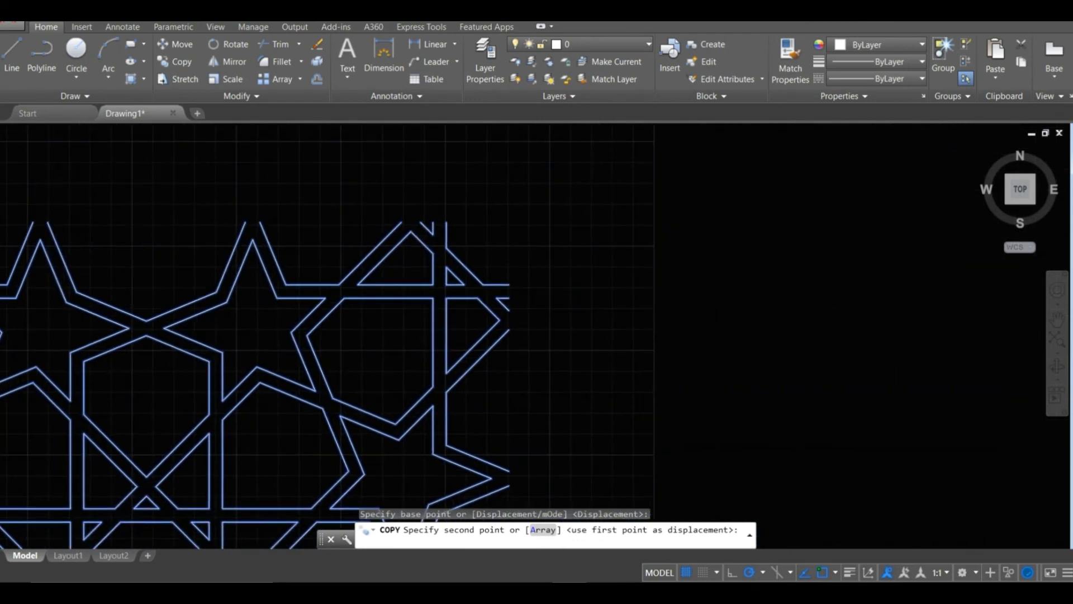
click(509, 284)
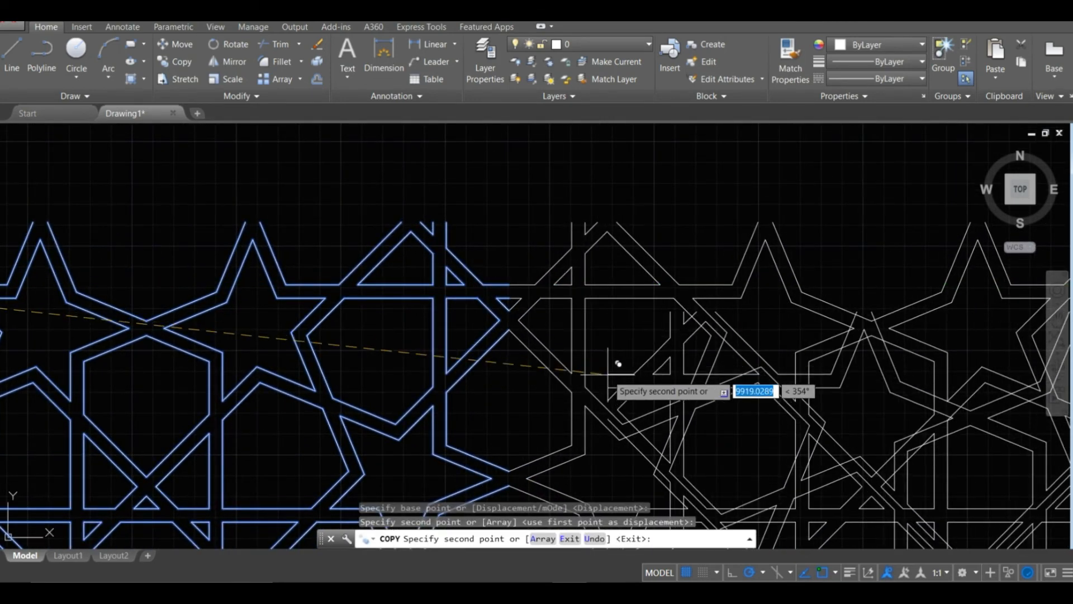
key(Escape)
scroll(608, 371, down, 6)
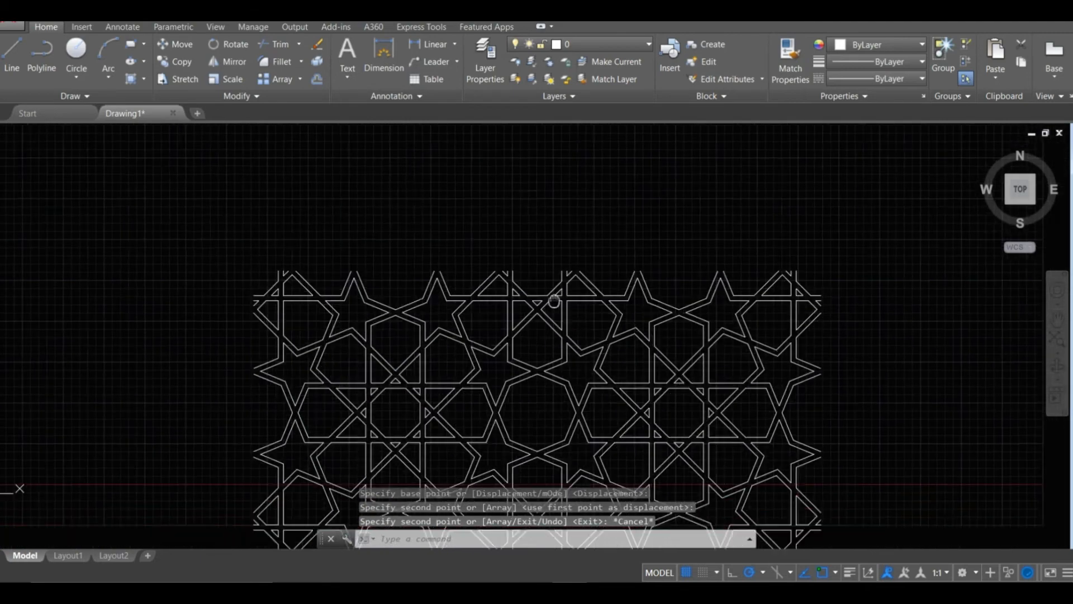
middle_drag(521, 204, 540, 231)
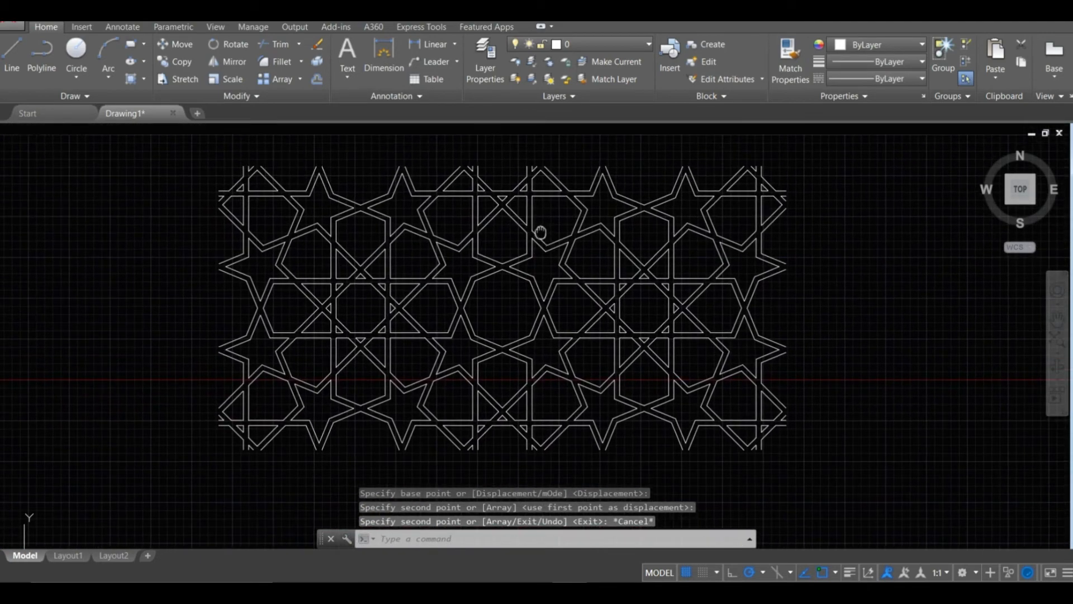
key(Return)
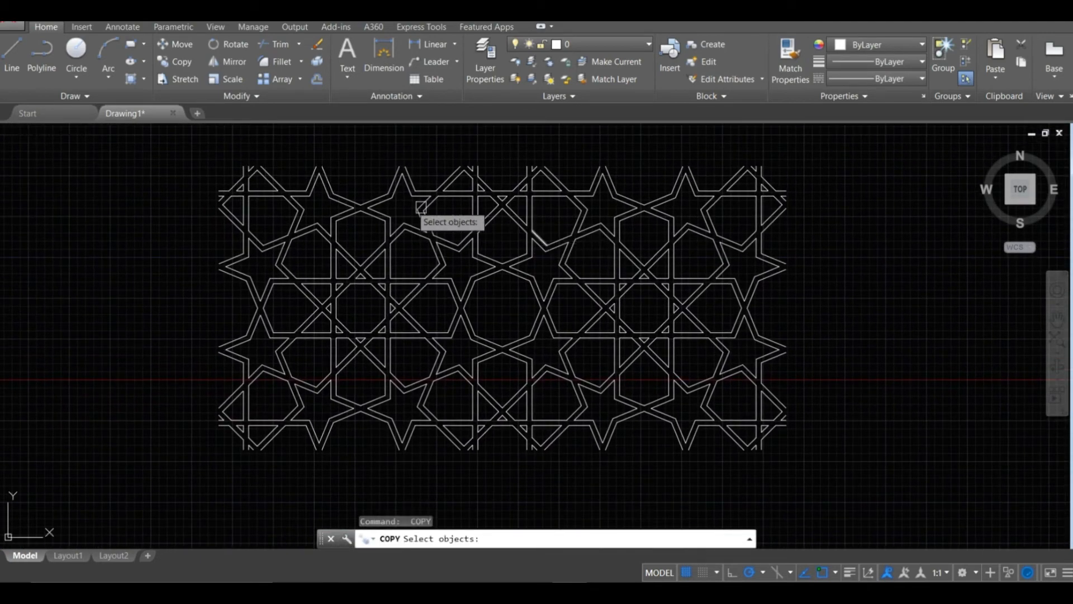
click(163, 143)
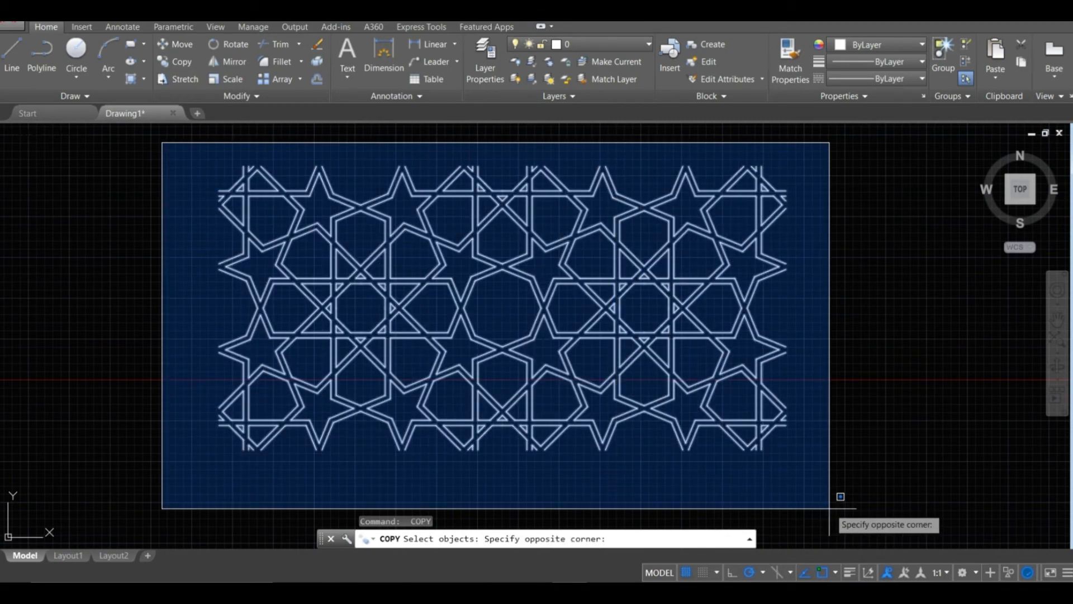
click(832, 508)
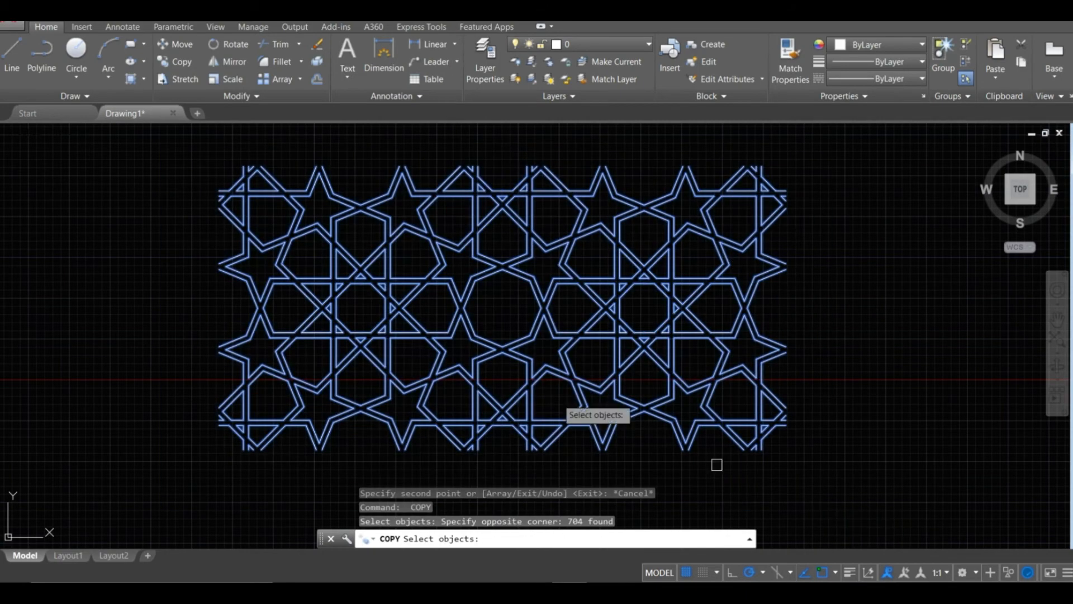
Copy the full two-block row downward, from a strip endpoint on its top-left edge to the matching endpoint on its bottom edge.
click(181, 66)
click(176, 146)
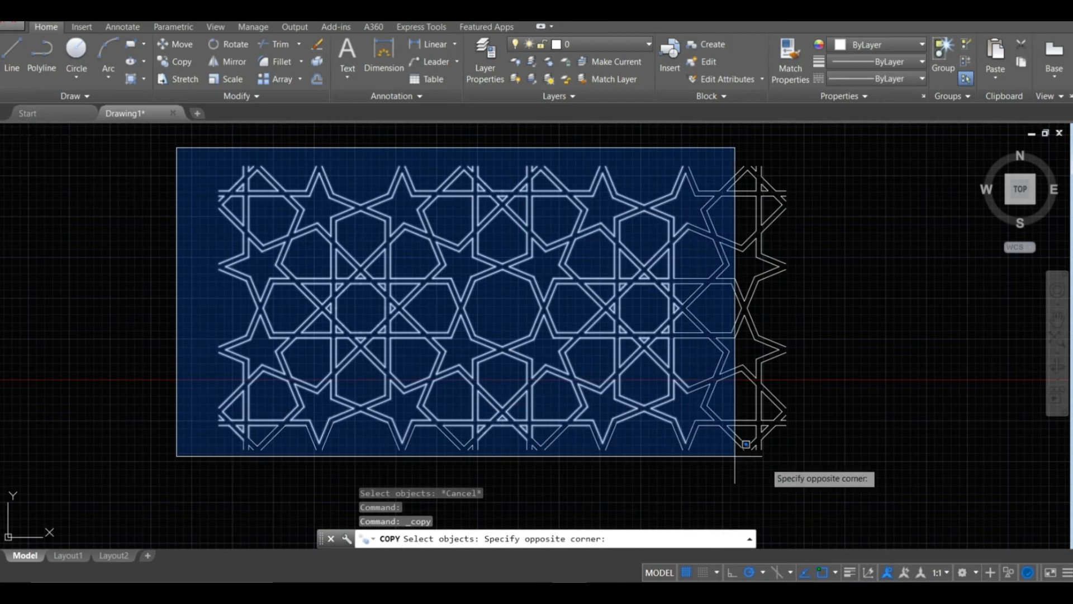
click(860, 491)
key(Return)
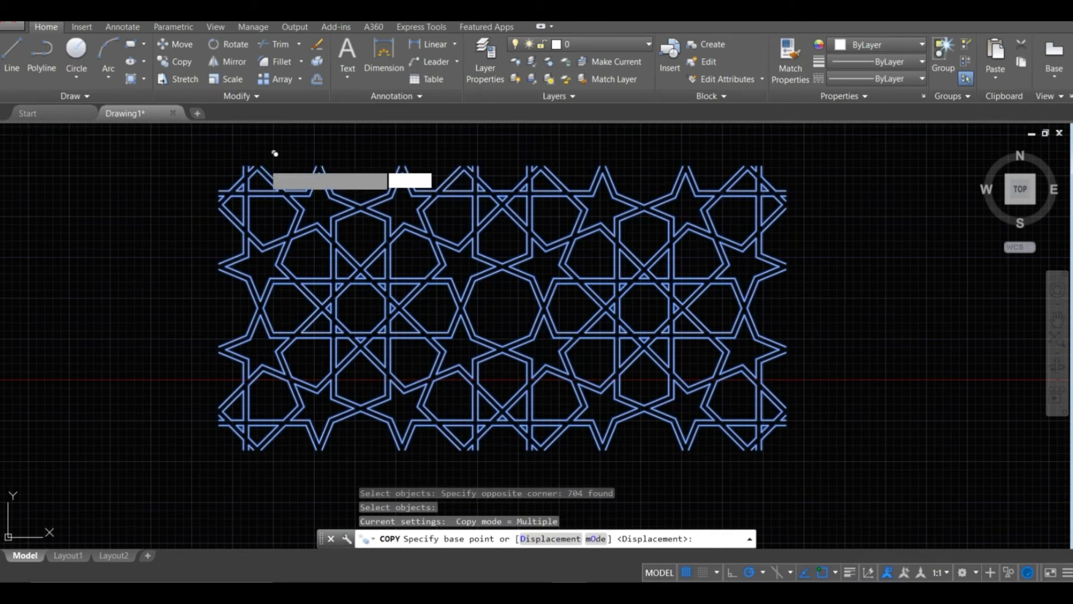
click(261, 166)
scroll(246, 439, up, 4)
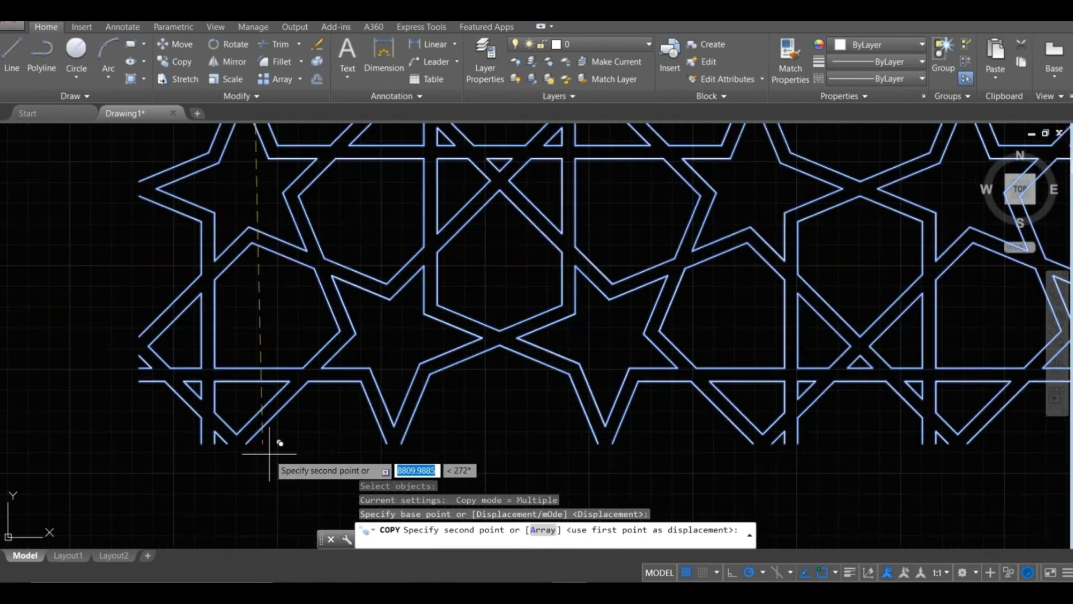
click(246, 443)
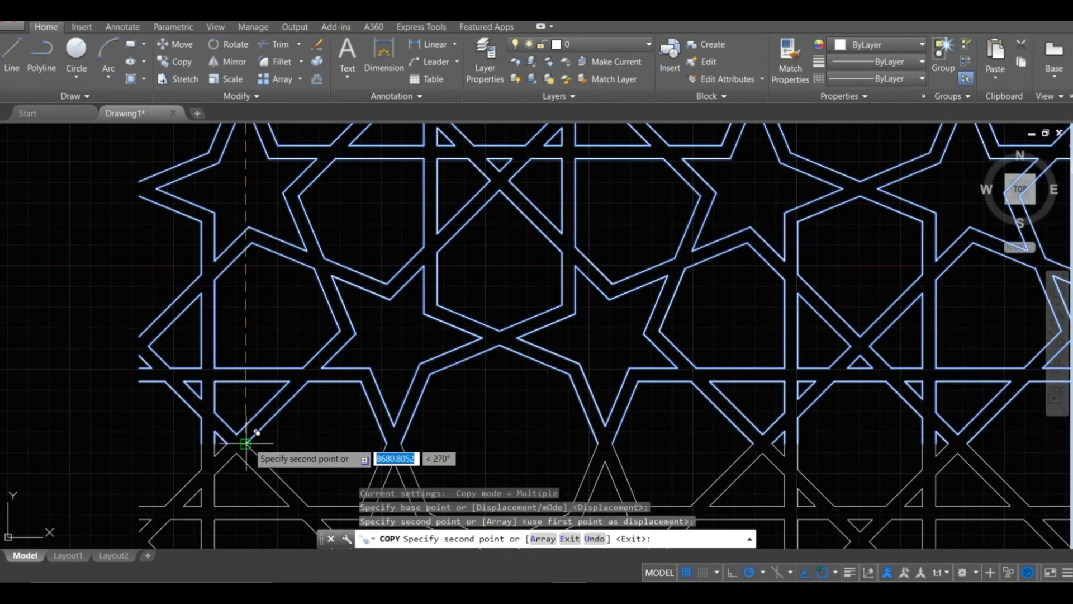
key(Escape)
scroll(492, 313, down, 6)
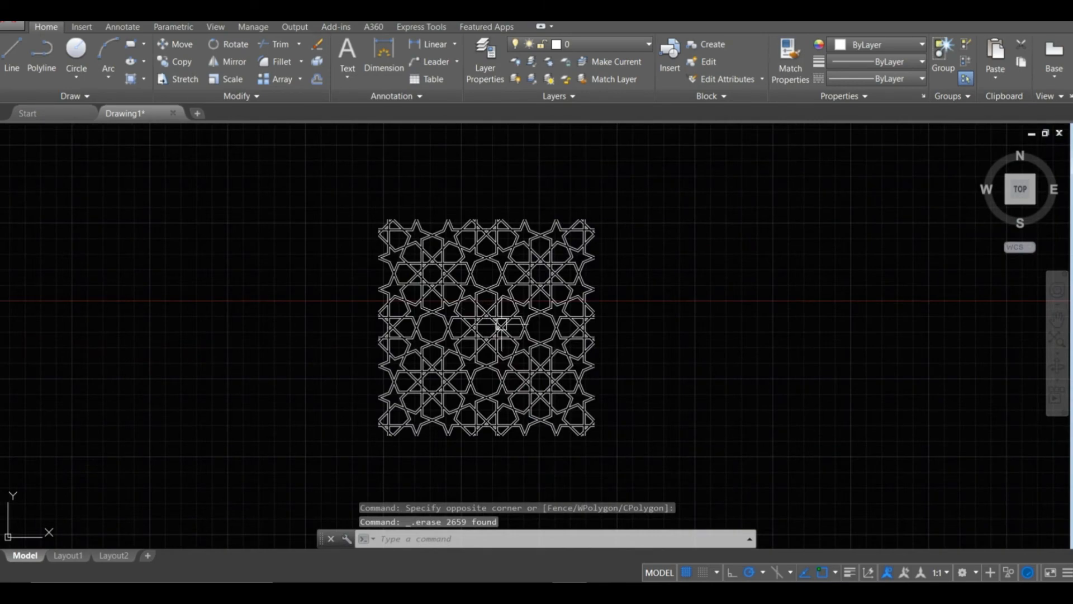
scroll(491, 316, up, 2)
middle_drag(484, 309, 510, 316)
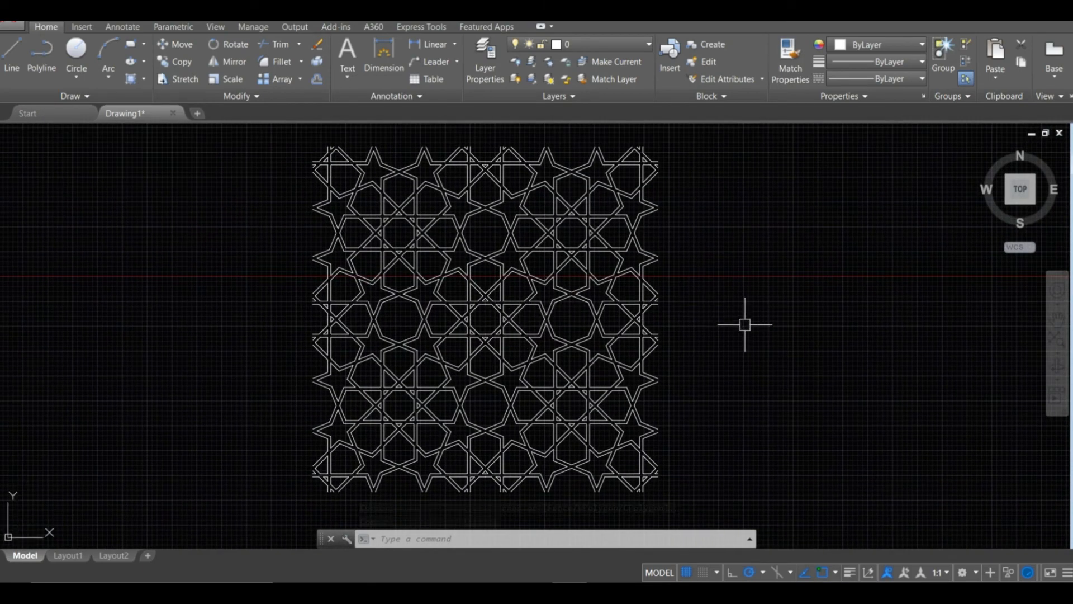
Draw a rectangle enclosing the entire pattern, from its upper-left outer corner to its lower-right outer corner.
scroll(386, 189, up, 5)
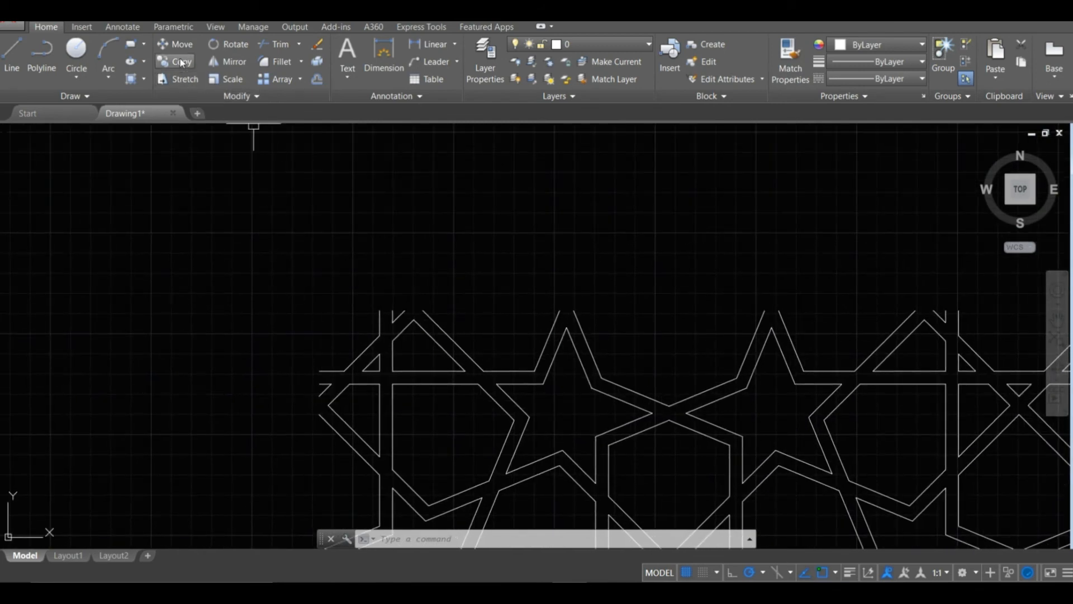
key(Return)
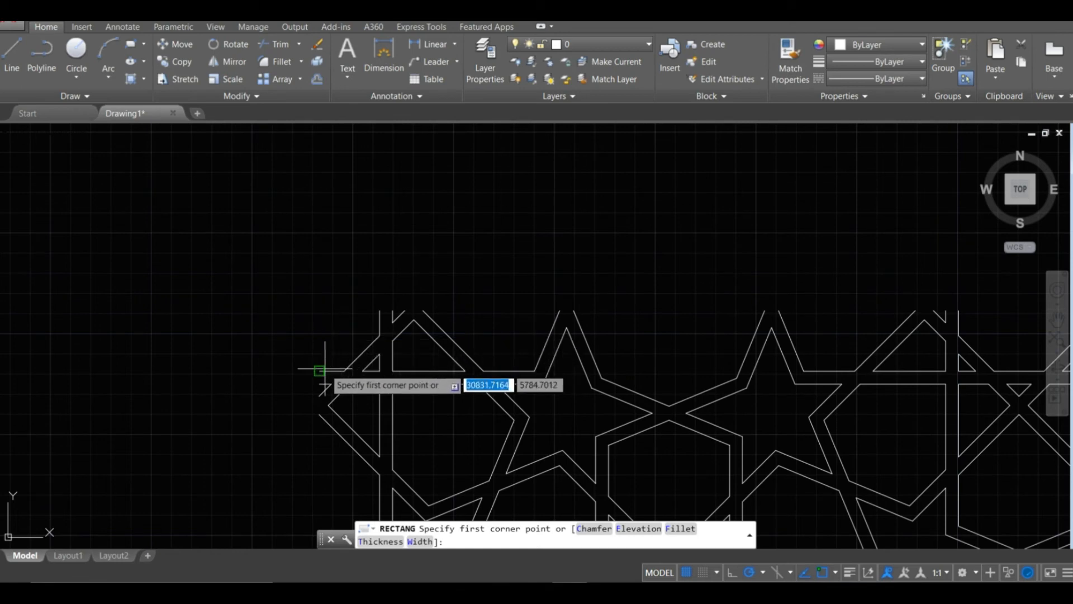
click(319, 309)
scroll(790, 450, down, 8)
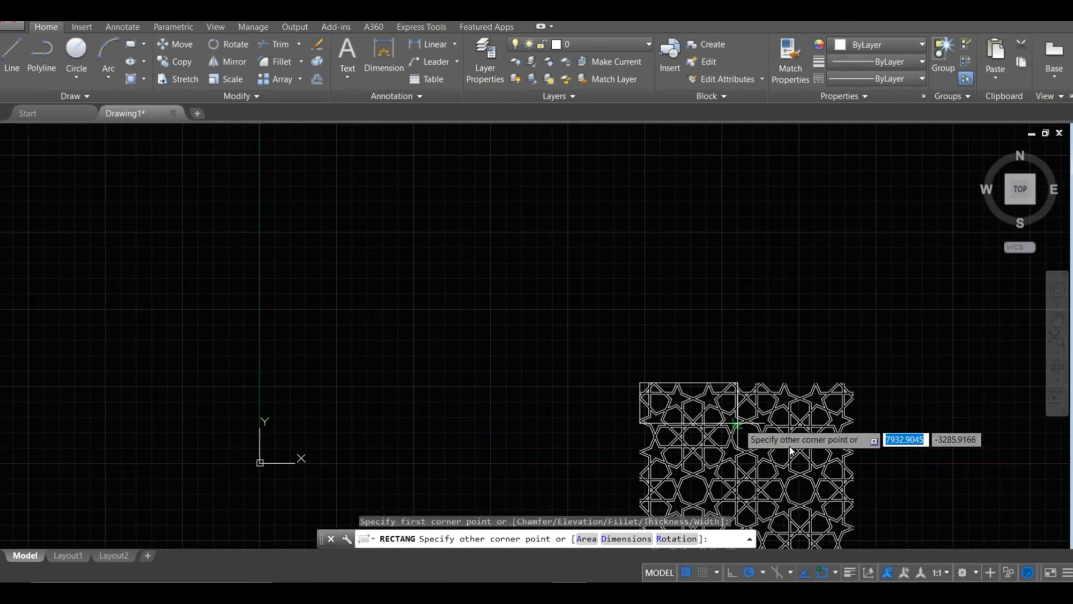
middle_drag(639, 367, 412, 180)
scroll(606, 421, up, 2)
scroll(606, 422, up, 6)
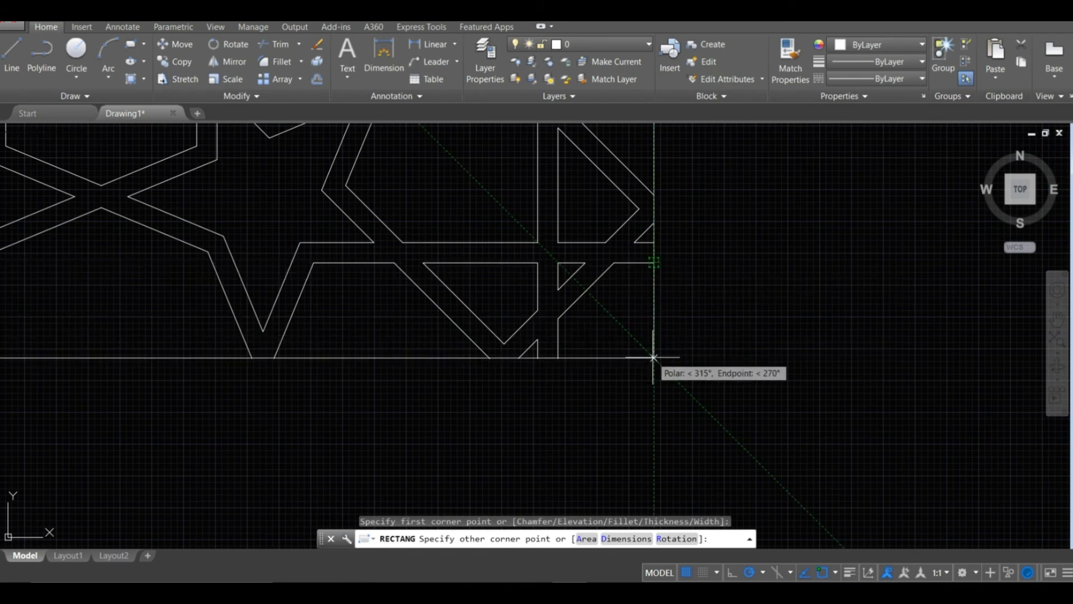
click(653, 358)
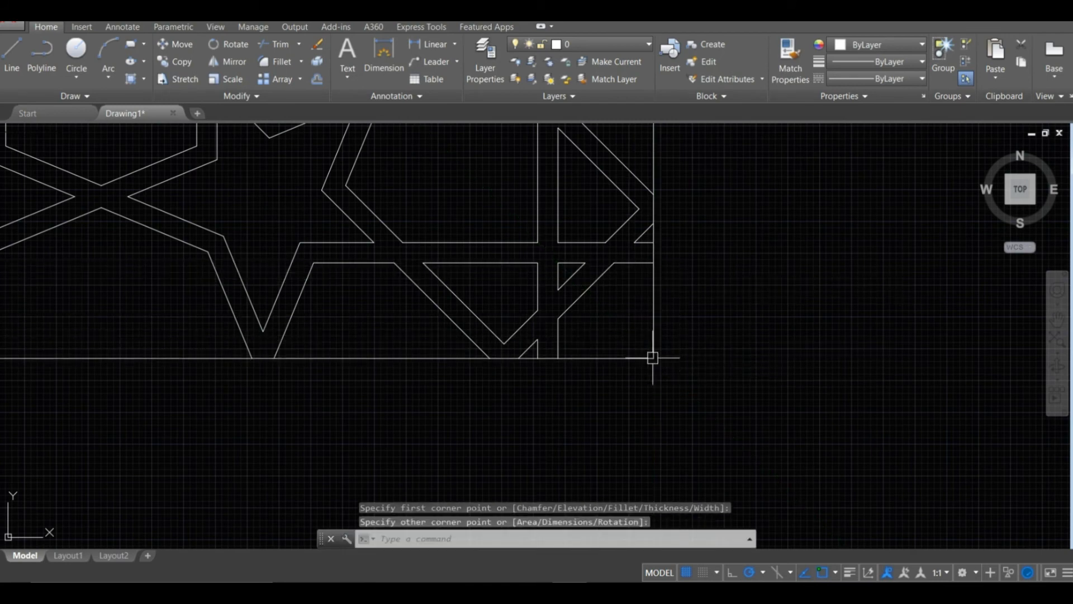
Offset the enclosing rectangle outward by 160.
click(317, 79)
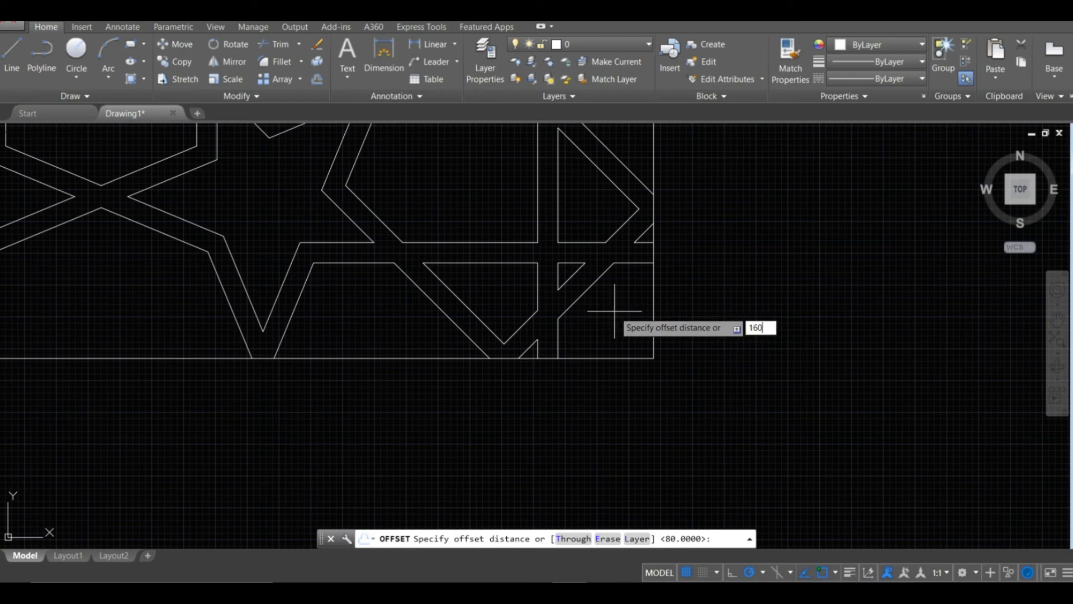
key(Return)
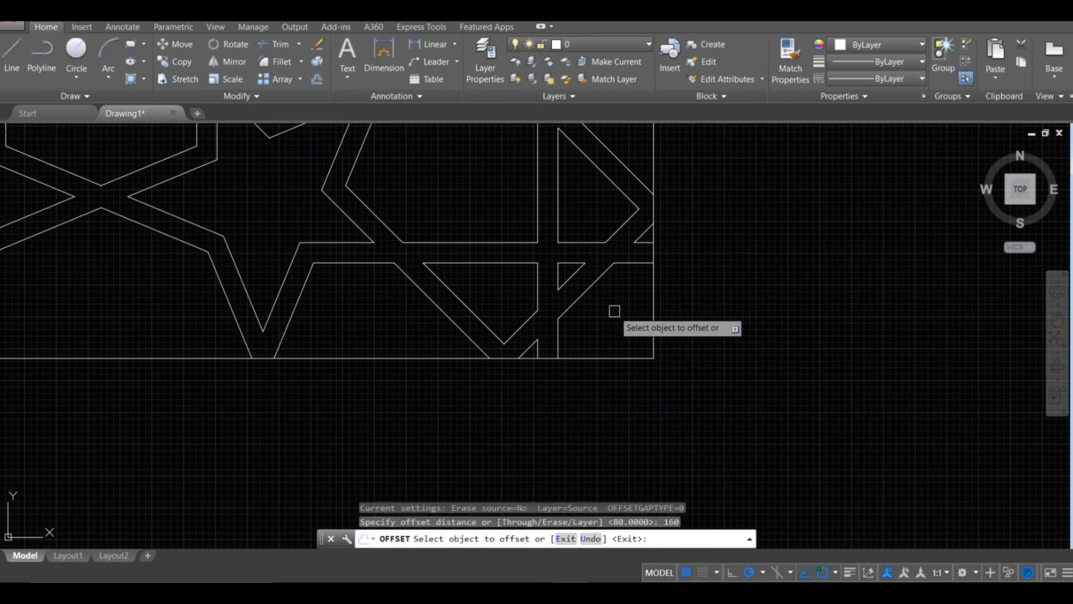
click(652, 319)
click(724, 319)
right_click(725, 320)
click(743, 327)
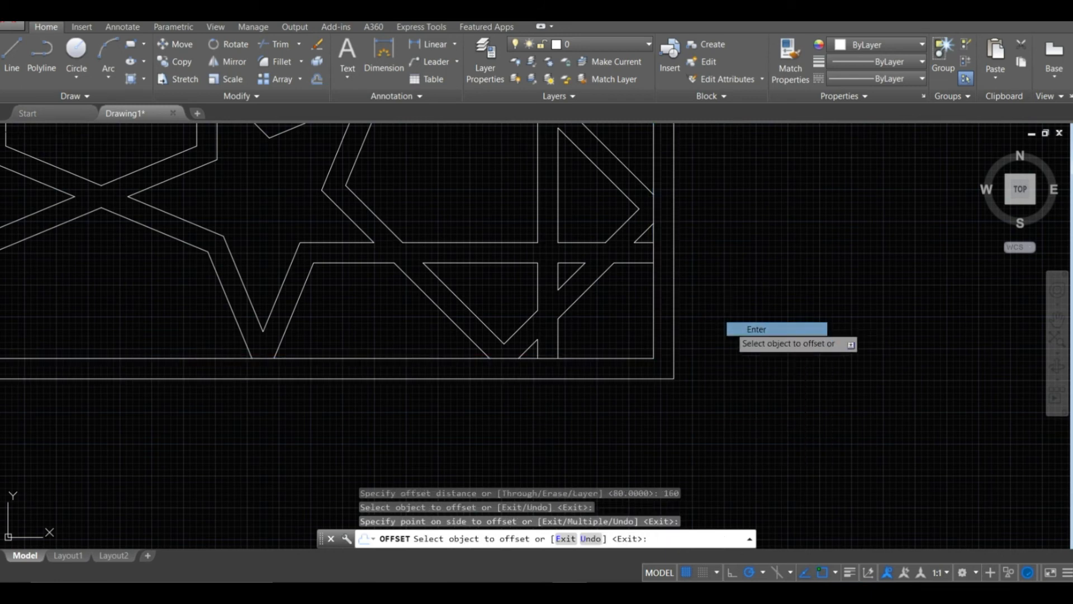
Trim the inner border rectangle where the strips meet it around the pattern's lower-right corner.
click(265, 44)
key(Return)
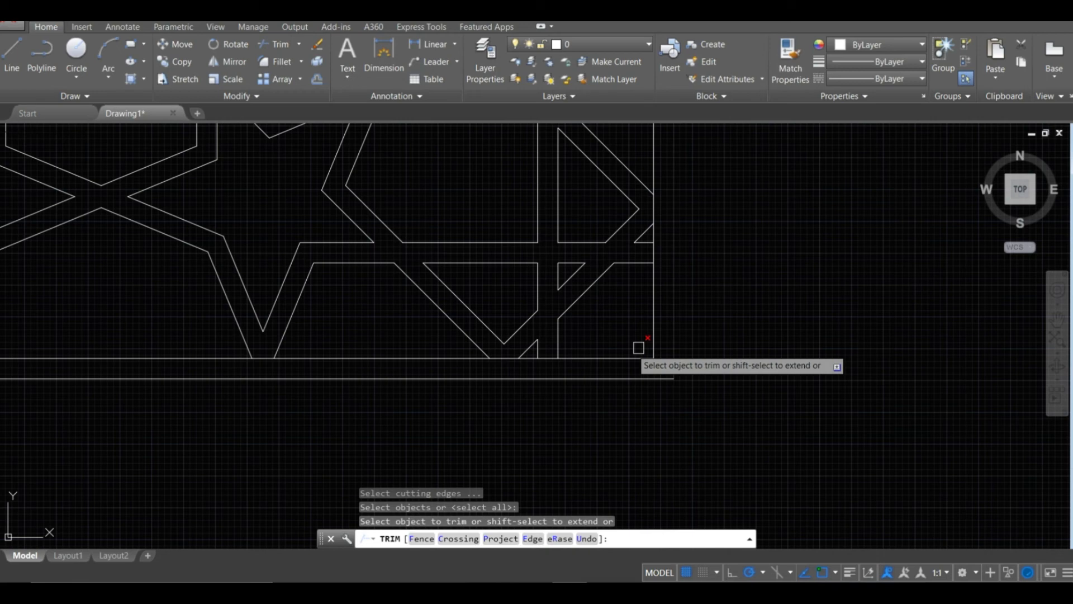
click(515, 358)
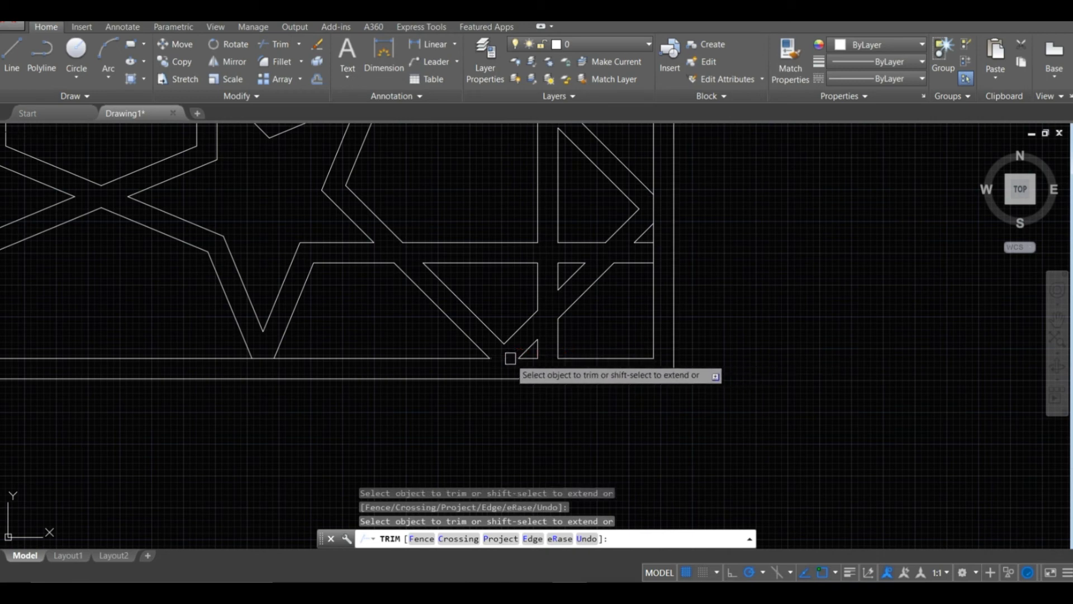
click(651, 257)
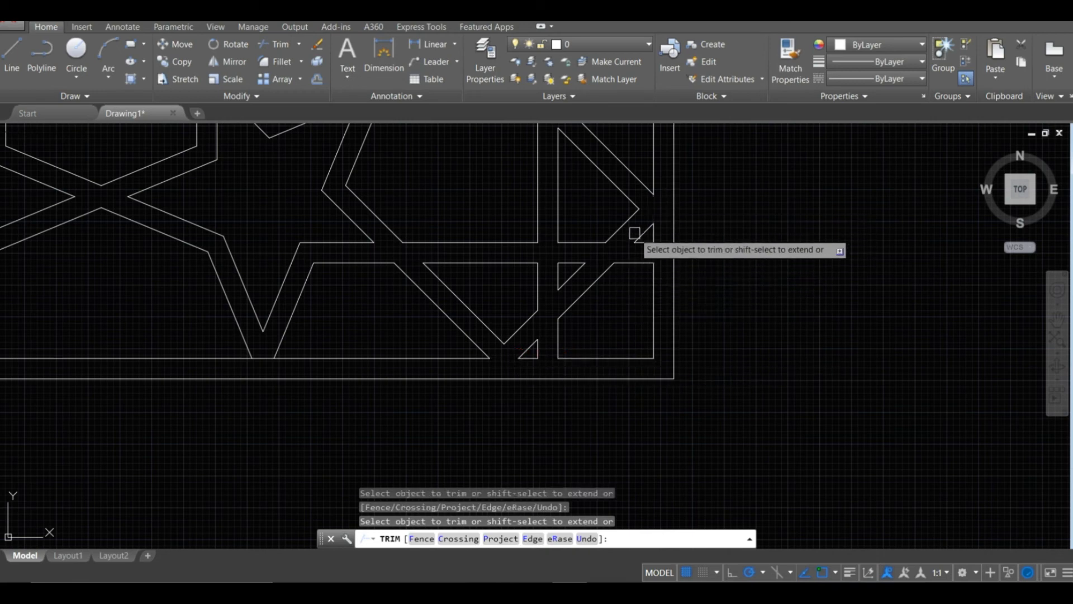
Trim the inner border out of the strip openings along the rest of the bottom edge up to the lower-left corner.
middle_drag(211, 342, 1021, 402)
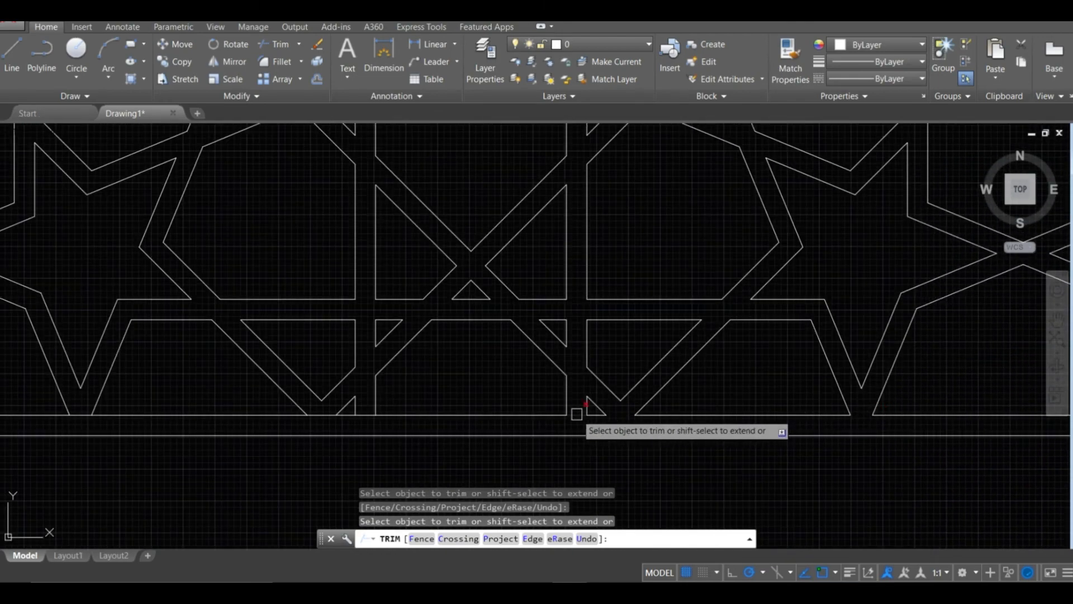
mouse_move(199, 415)
middle_down()
mouse_move(917, 431)
mouse_move(984, 450)
middle_up()
click(567, 447)
click(326, 446)
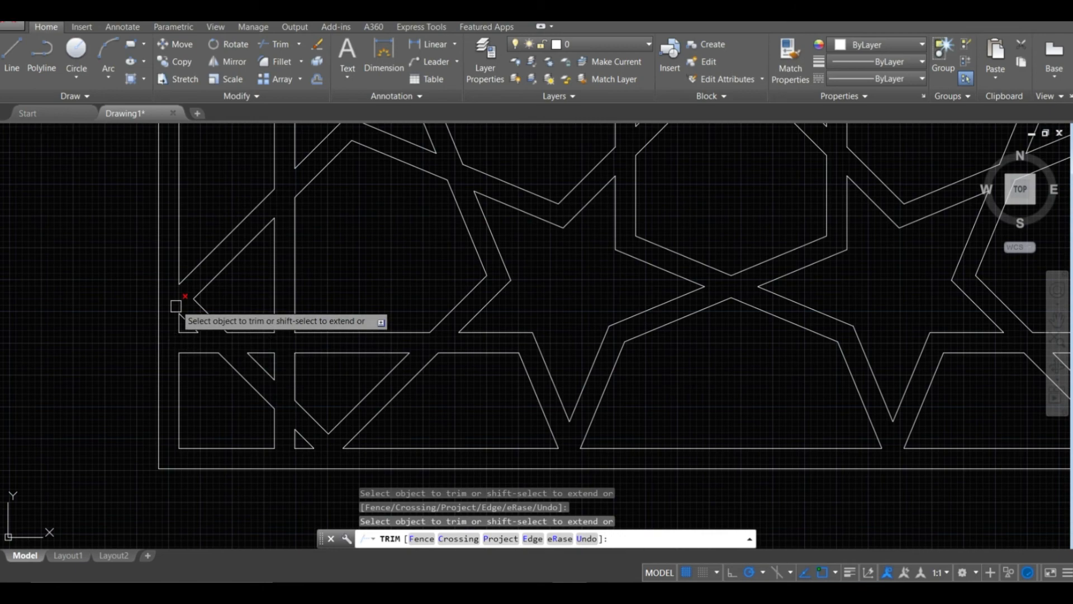
Trim the inner border out of the strip openings along the pattern's left edge, working upward from the lower-left corner.
middle_drag(237, 234, 283, 556)
click(219, 384)
middle_drag(252, 195, 266, 493)
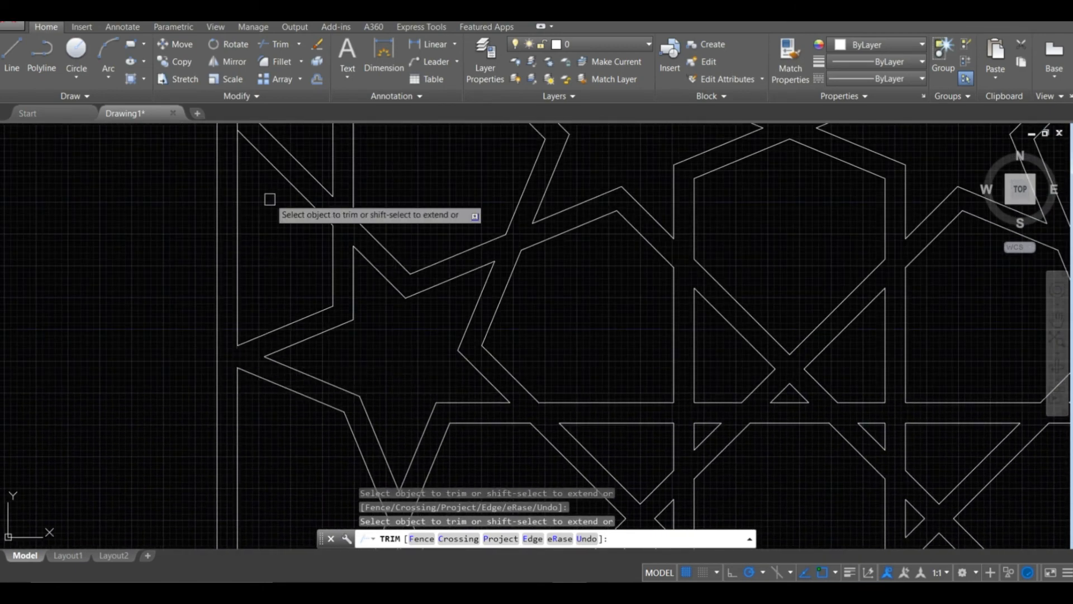
middle_drag(266, 261, 271, 472)
mouse_move(275, 270)
middle_down()
mouse_move(197, 471)
mouse_move(93, 499)
middle_up()
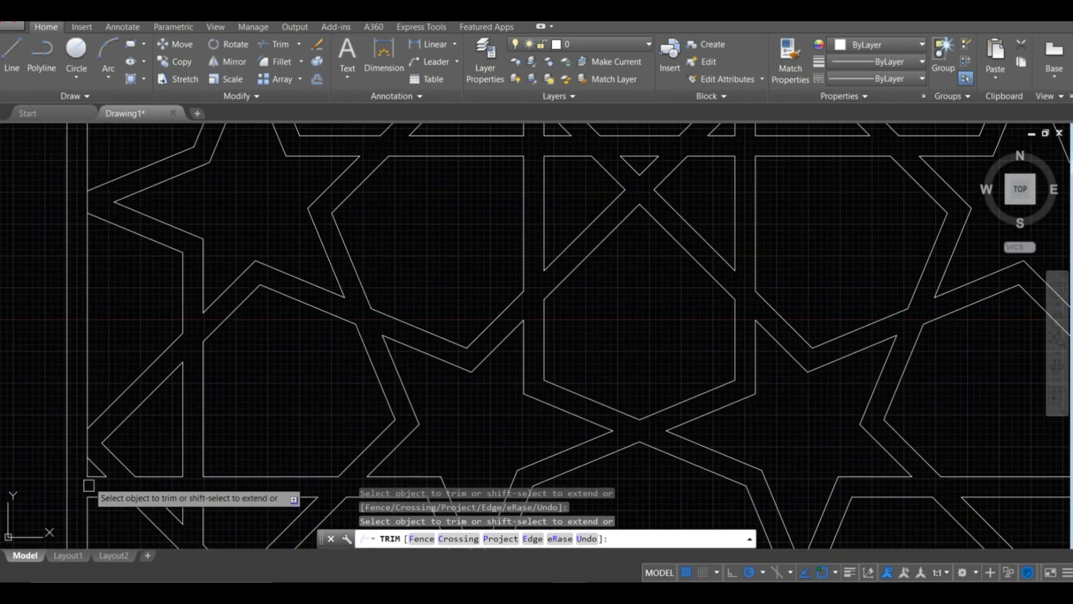
mouse_move(139, 273)
middle_down()
mouse_move(180, 460)
mouse_move(178, 536)
middle_up()
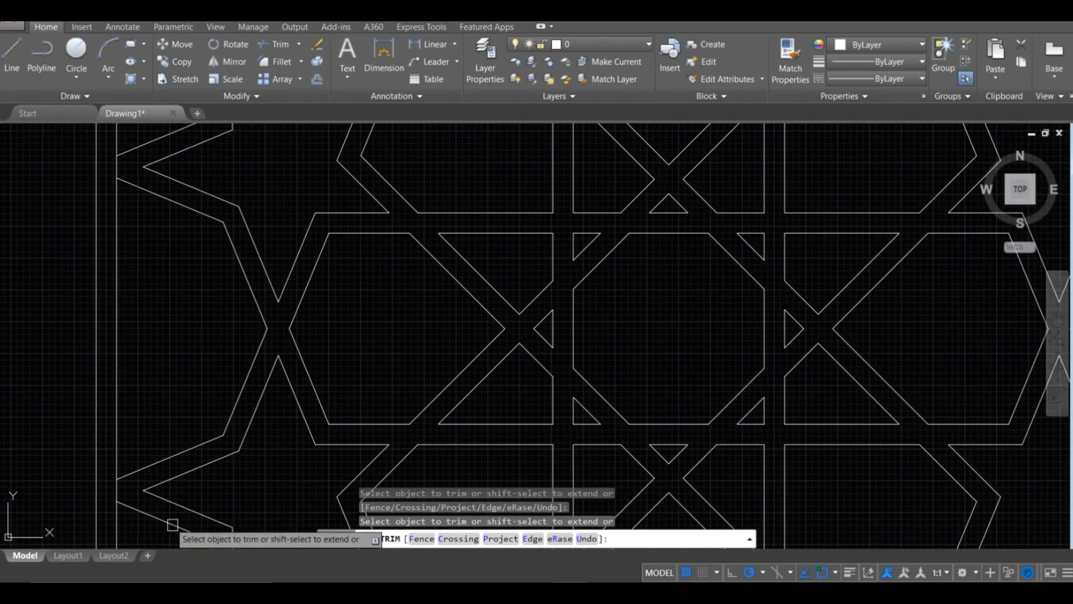
middle_drag(194, 177, 188, 507)
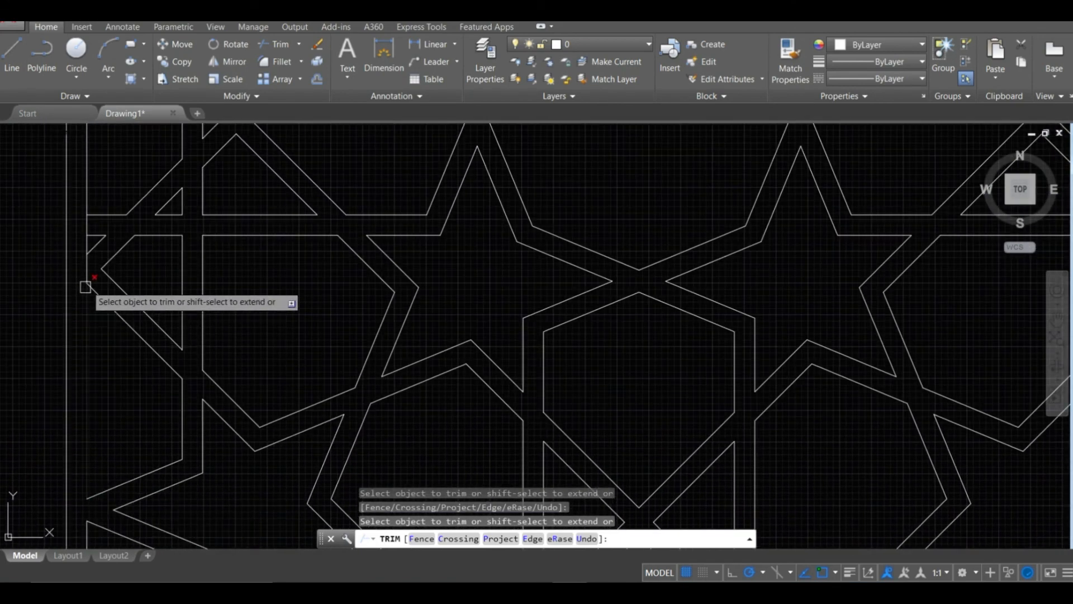
Trim the inner border out of the strip openings along the pattern's top edge as far as the upper-right corner.
mouse_move(201, 159)
middle_down()
mouse_move(191, 495)
mouse_move(74, 304)
middle_up()
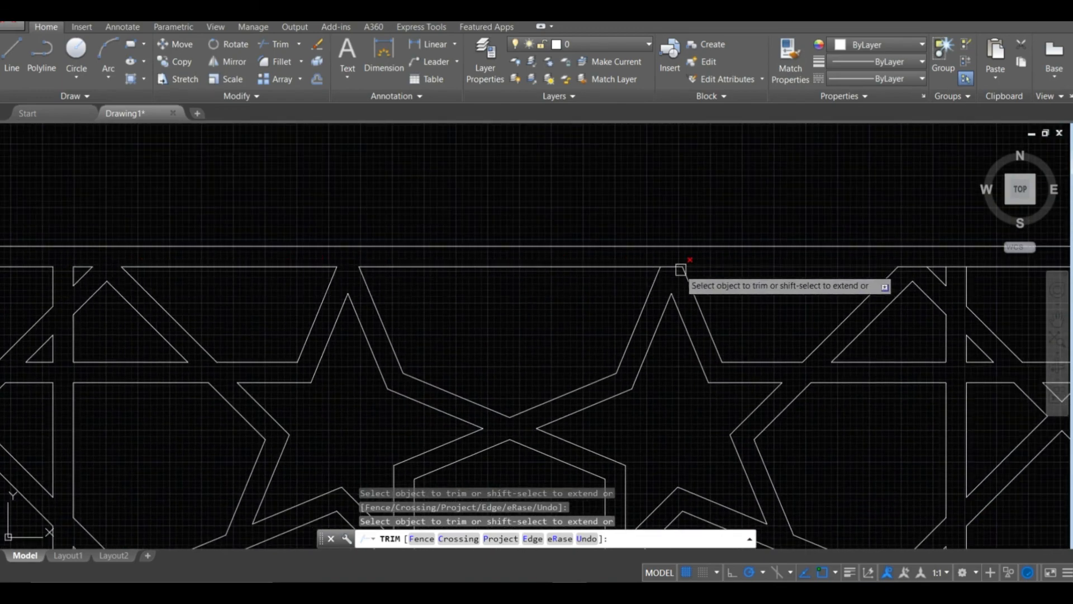
mouse_move(850, 333)
middle_down()
mouse_move(723, 300)
mouse_move(218, 247)
middle_up()
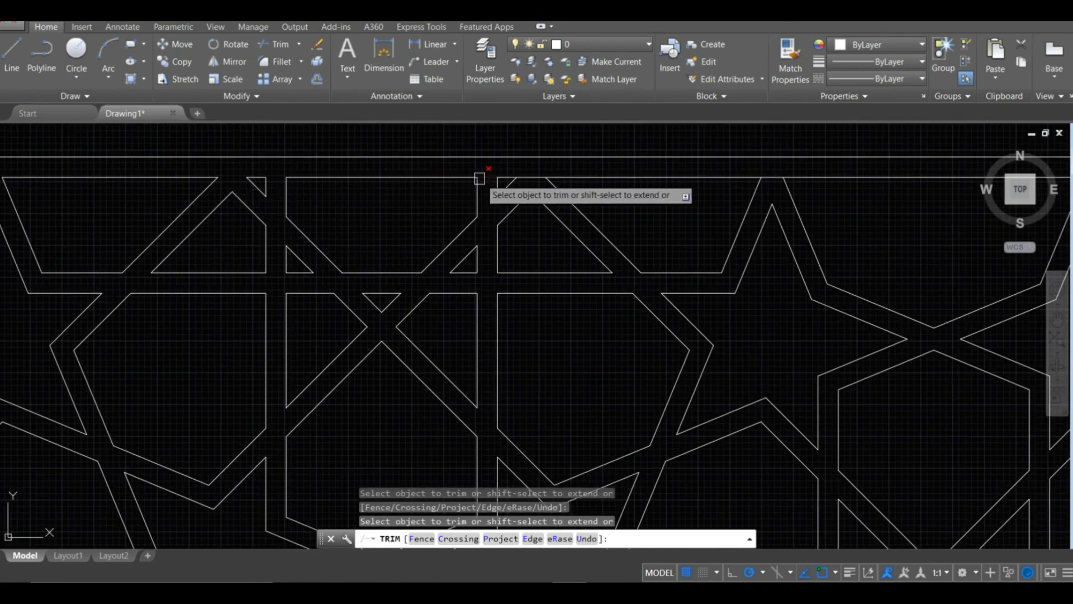
click(535, 177)
mouse_move(767, 178)
middle_down()
mouse_move(745, 208)
mouse_move(5, 203)
middle_up()
click(236, 176)
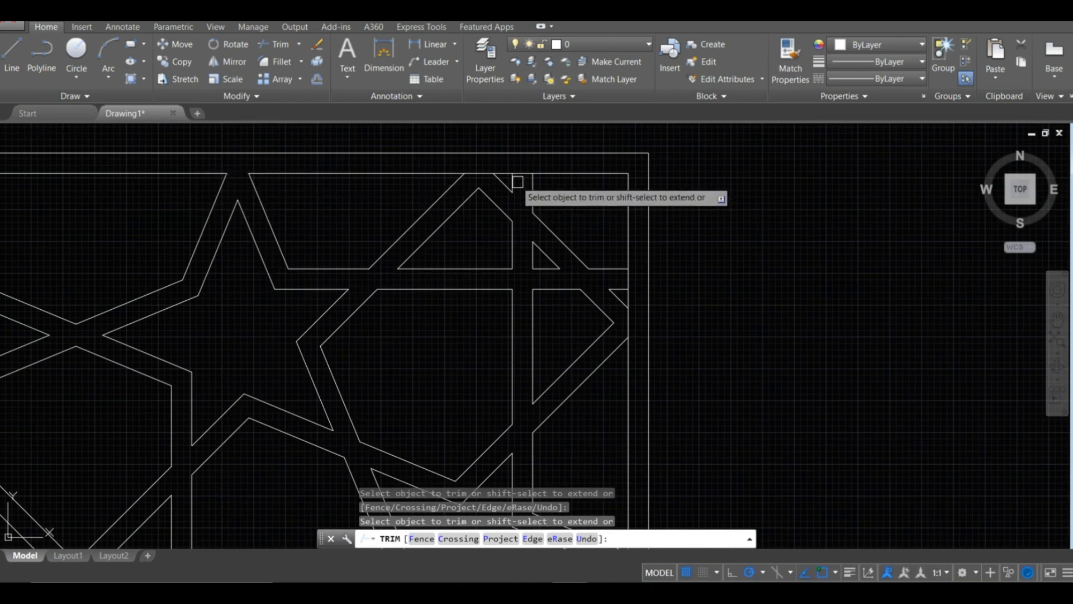
click(519, 174)
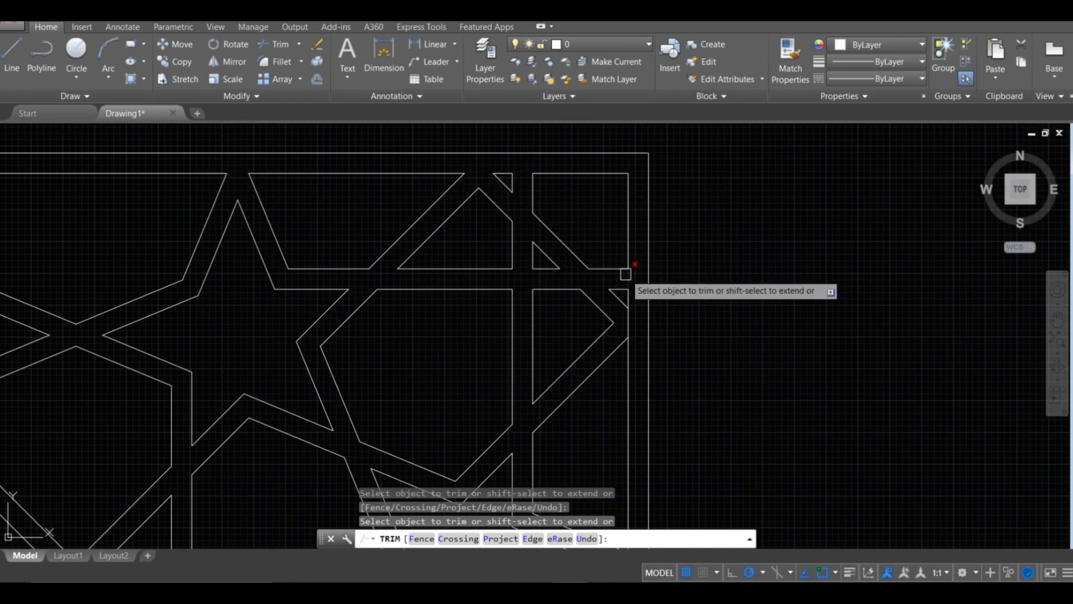
Trim the inner border out of the strip openings down the pattern's right edge to the lower-right corner and finish trimming.
middle_drag(556, 455, 520, 282)
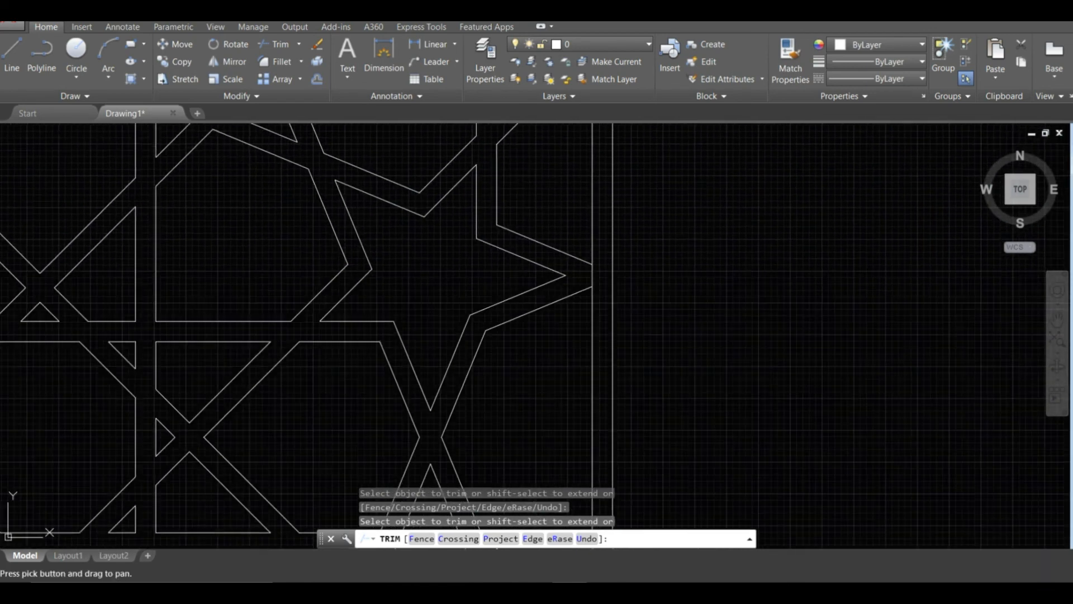
middle_drag(550, 437, 510, 203)
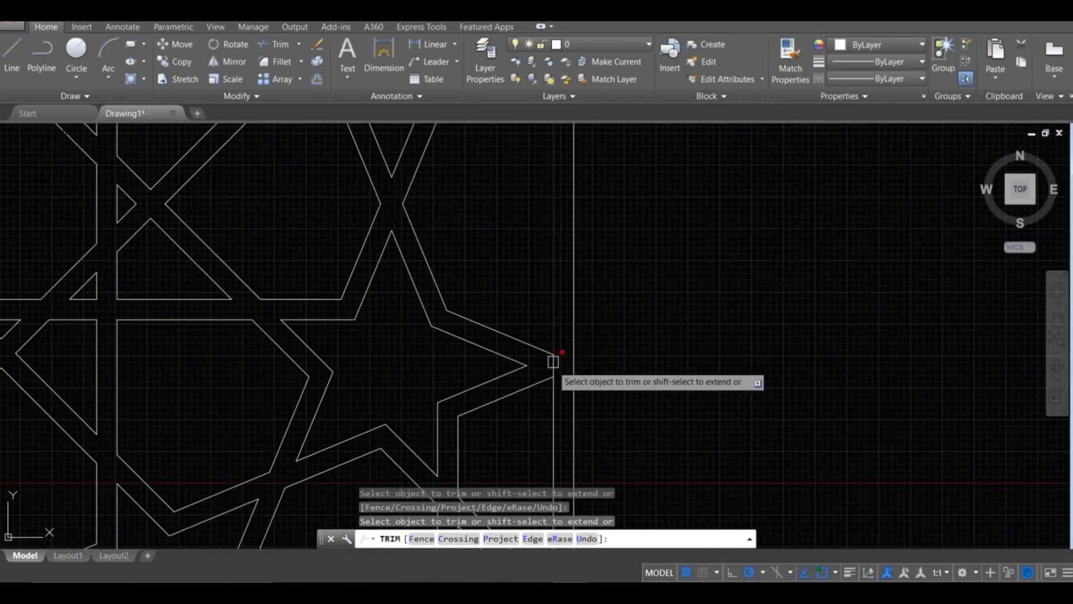
click(553, 369)
mouse_move(515, 434)
middle_down()
mouse_move(471, 319)
mouse_move(447, 296)
mouse_move(446, 190)
mouse_move(446, 241)
middle_up()
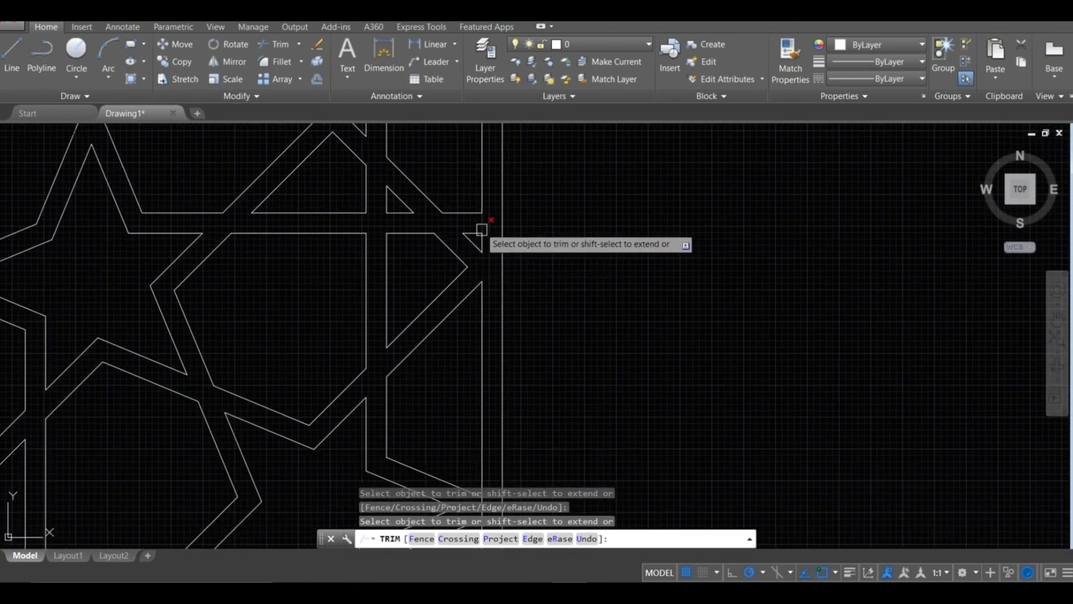
mouse_move(447, 335)
middle_down()
mouse_move(381, 307)
mouse_move(374, 172)
middle_up()
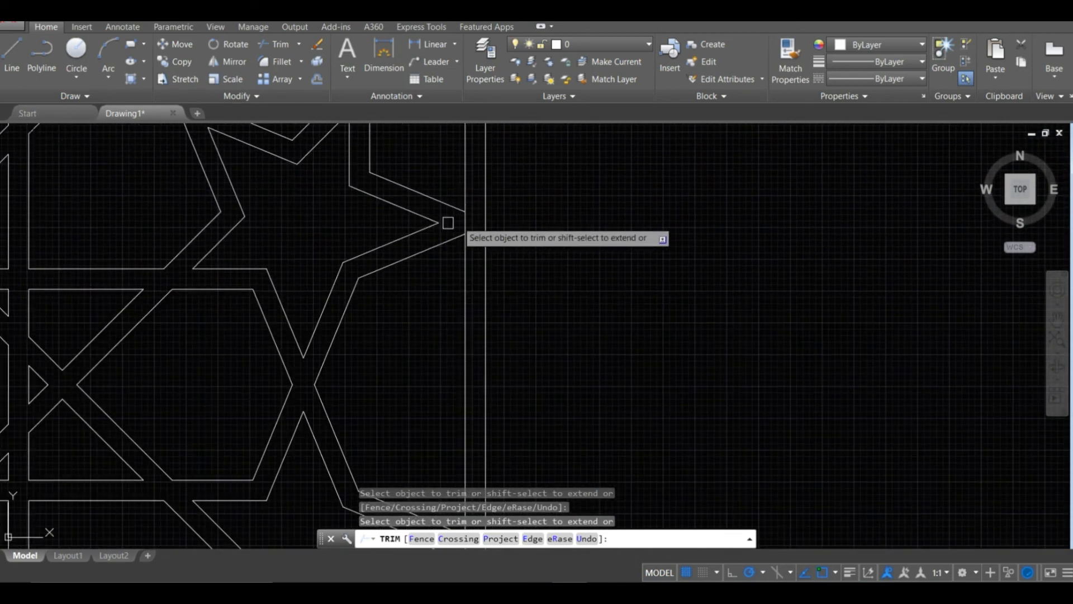
middle_drag(347, 438, 325, 501)
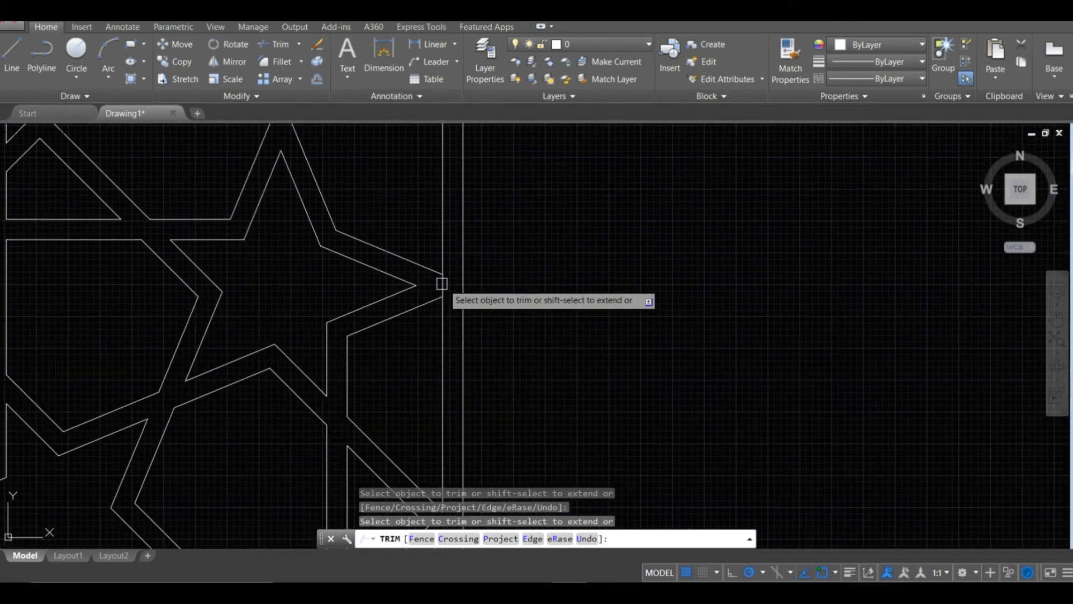
middle_drag(351, 450, 355, 265)
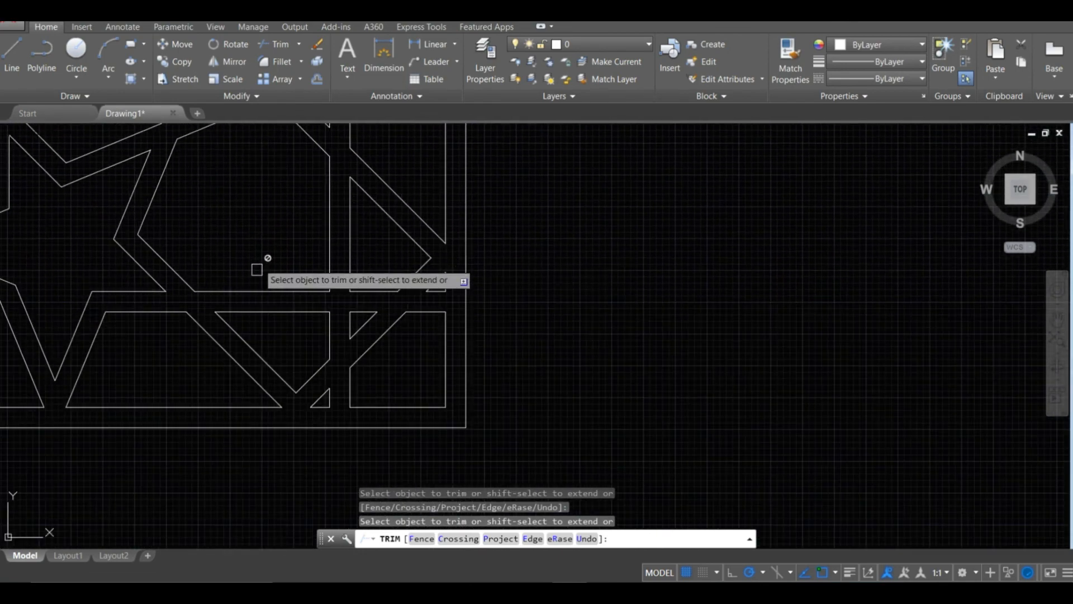
right_click(532, 254)
click(545, 262)
Move the entire framed pattern up and to the right into an empty area of the drawing.
scroll(412, 271, down, 5)
mouse_move(412, 270)
middle_down()
mouse_move(316, 234)
mouse_move(561, 432)
mouse_move(620, 463)
middle_up()
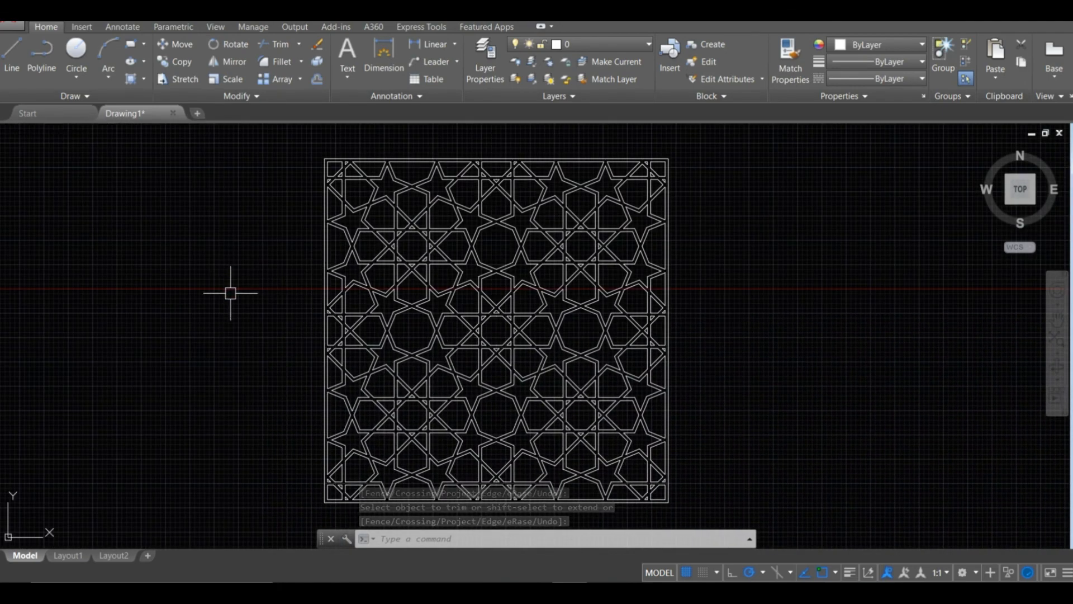
scroll(231, 293, down, 4)
middle_drag(230, 295, 232, 304)
click(230, 237)
click(477, 456)
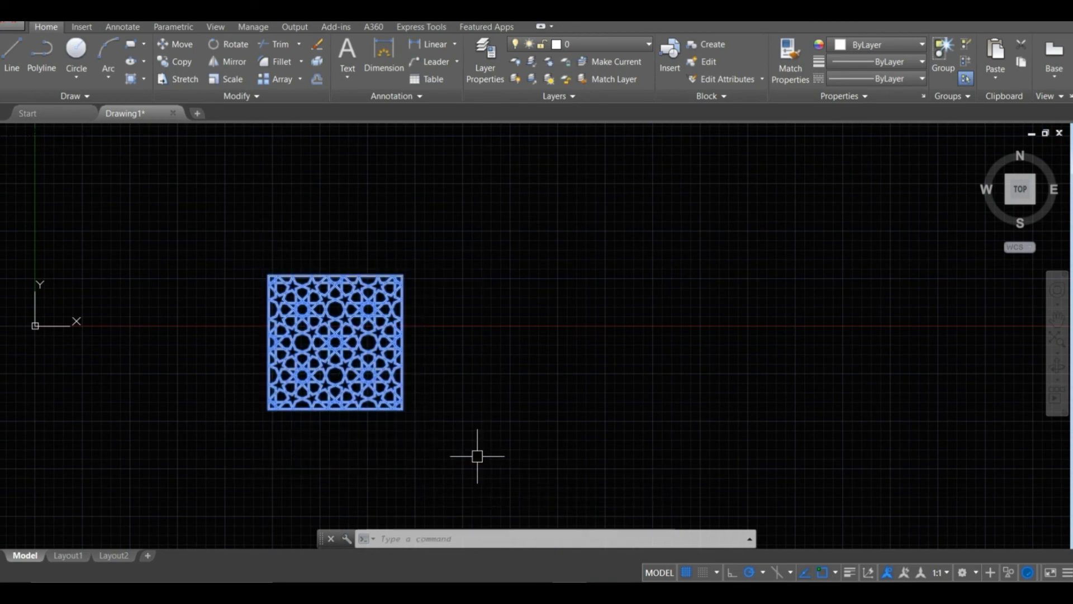
click(176, 45)
click(354, 371)
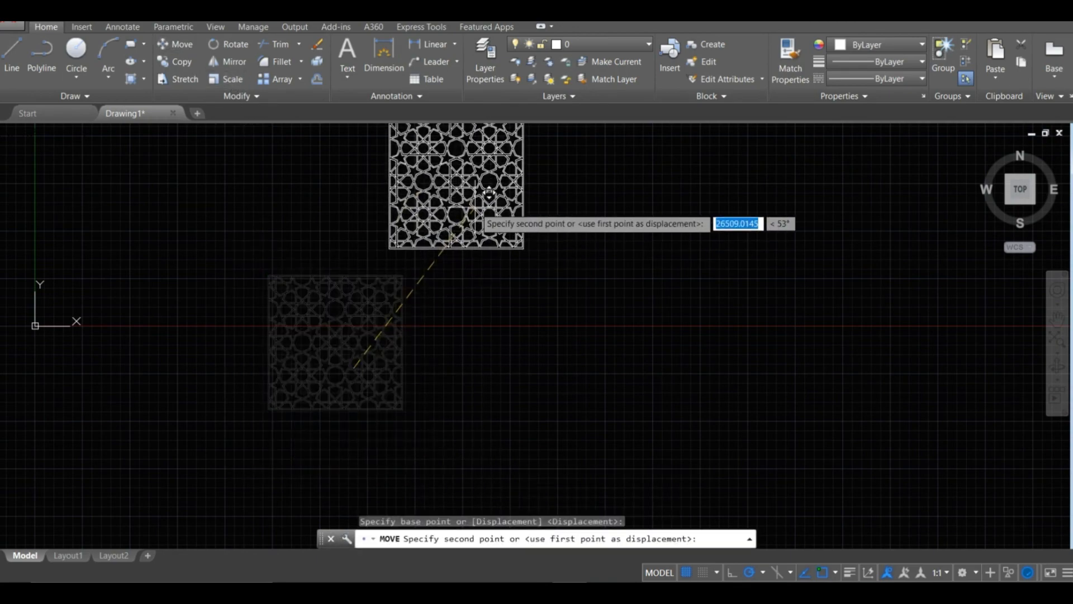
click(494, 215)
Fill the connected strips and the border of the framed pattern with a Solid hatch.
scroll(580, 176, up, 4)
scroll(580, 176, up, 2)
middle_drag(592, 196, 745, 314)
scroll(793, 241, down, 2)
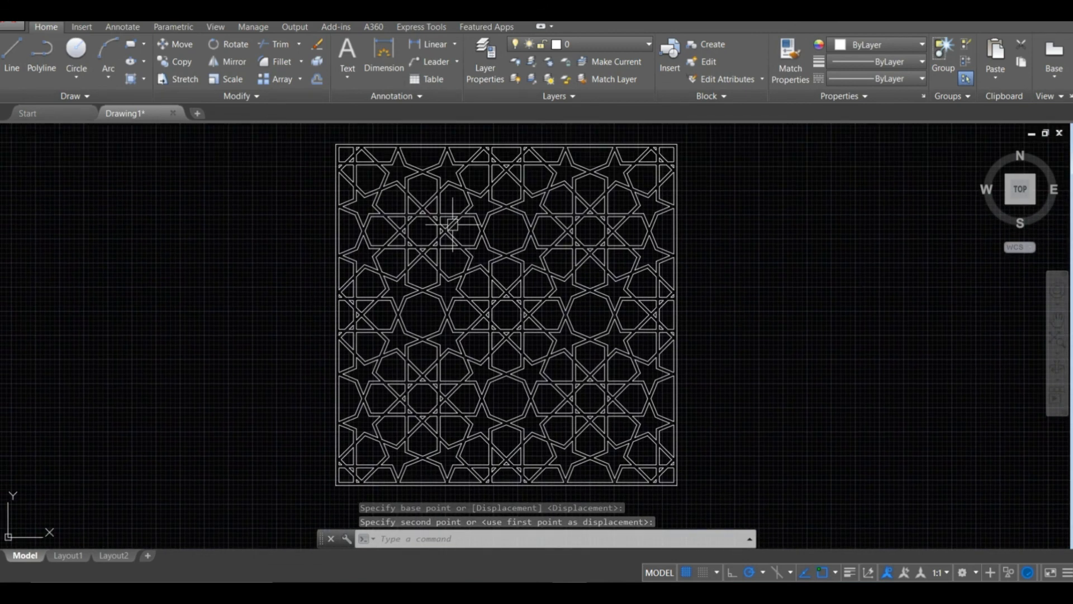
click(127, 82)
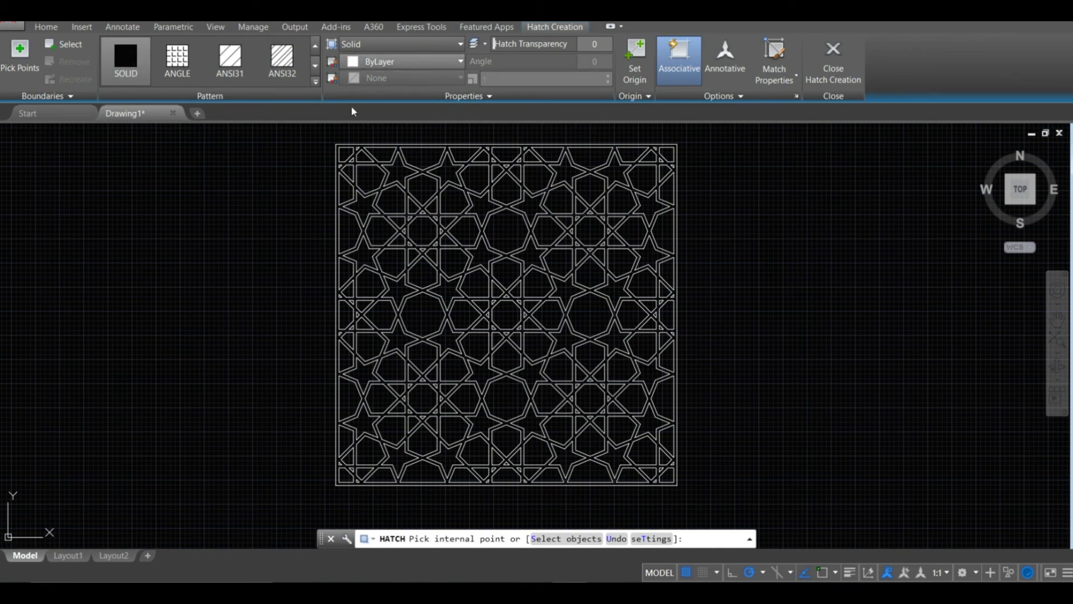
scroll(383, 134, up, 6)
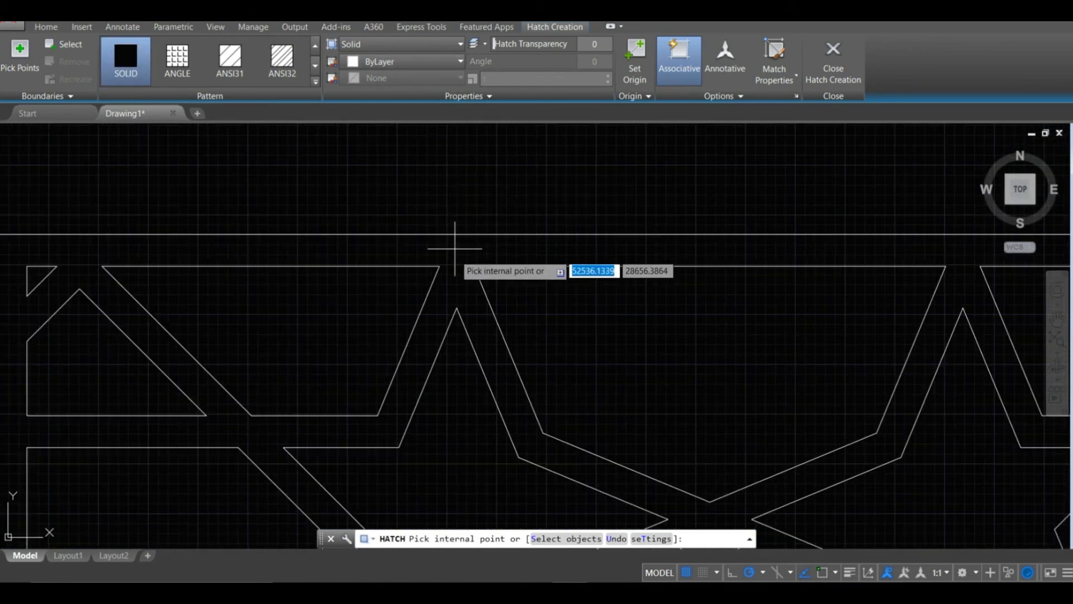
click(456, 254)
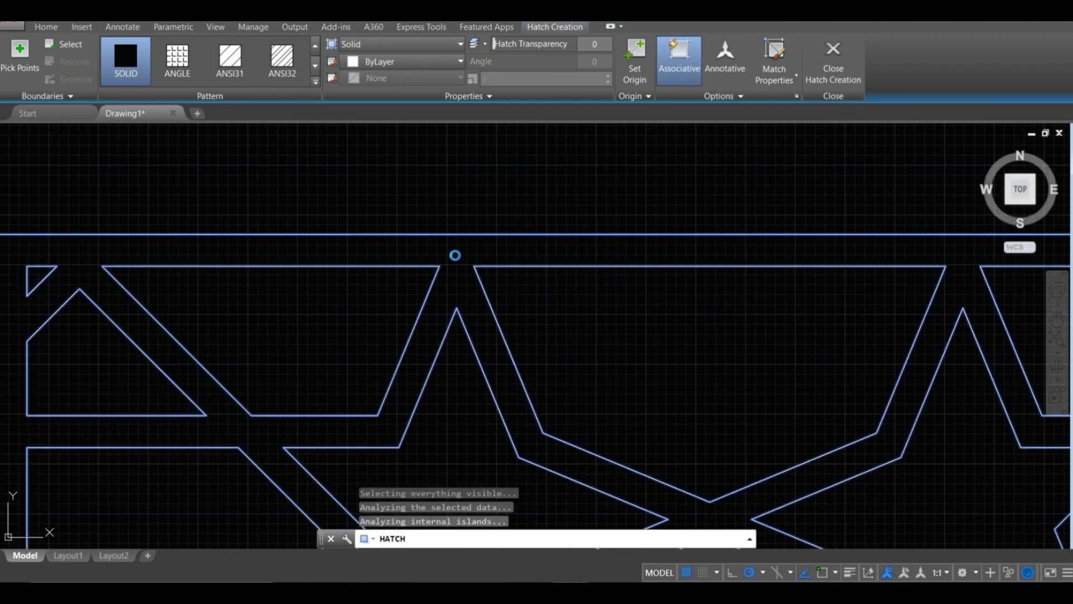
click(836, 80)
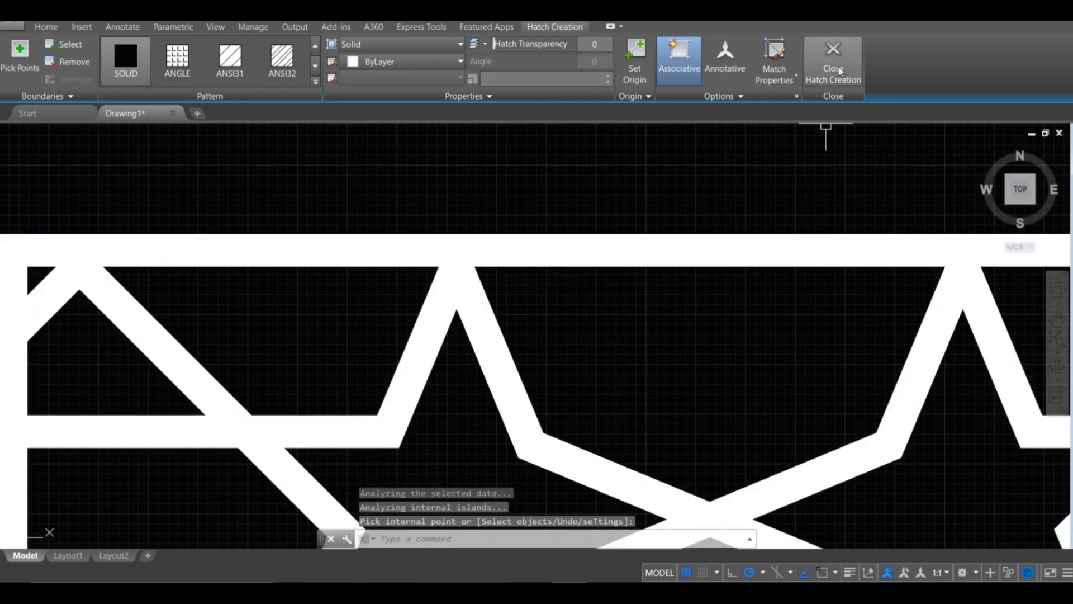
scroll(742, 311, down, 5)
mouse_move(642, 313)
middle_down()
mouse_move(659, 259)
mouse_move(579, 178)
middle_up()
scroll(581, 182, down, 4)
scroll(636, 257, up, 2)
middle_drag(648, 273, 527, 301)
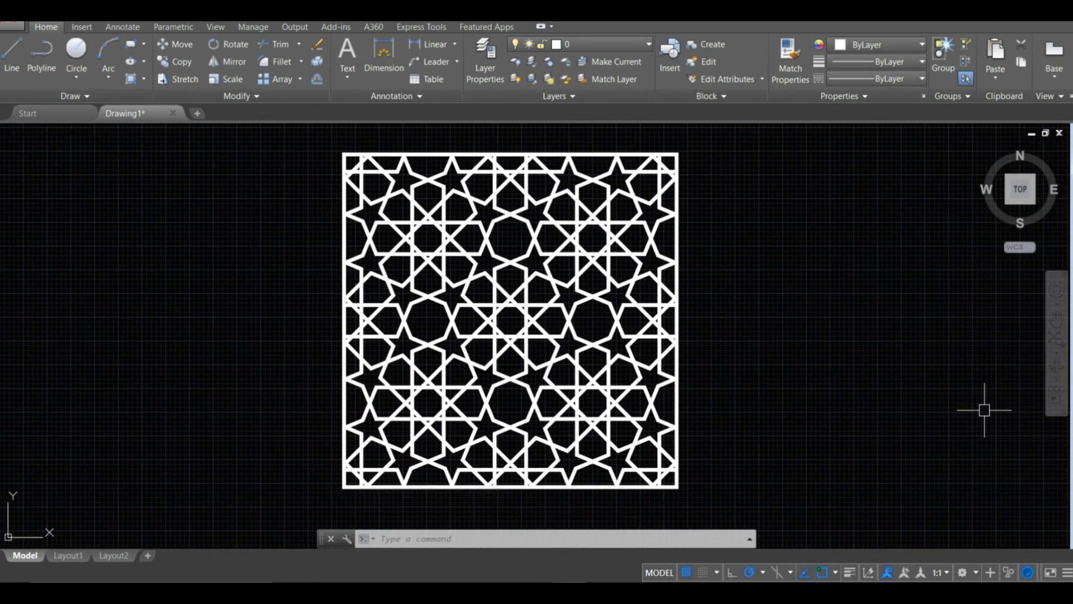